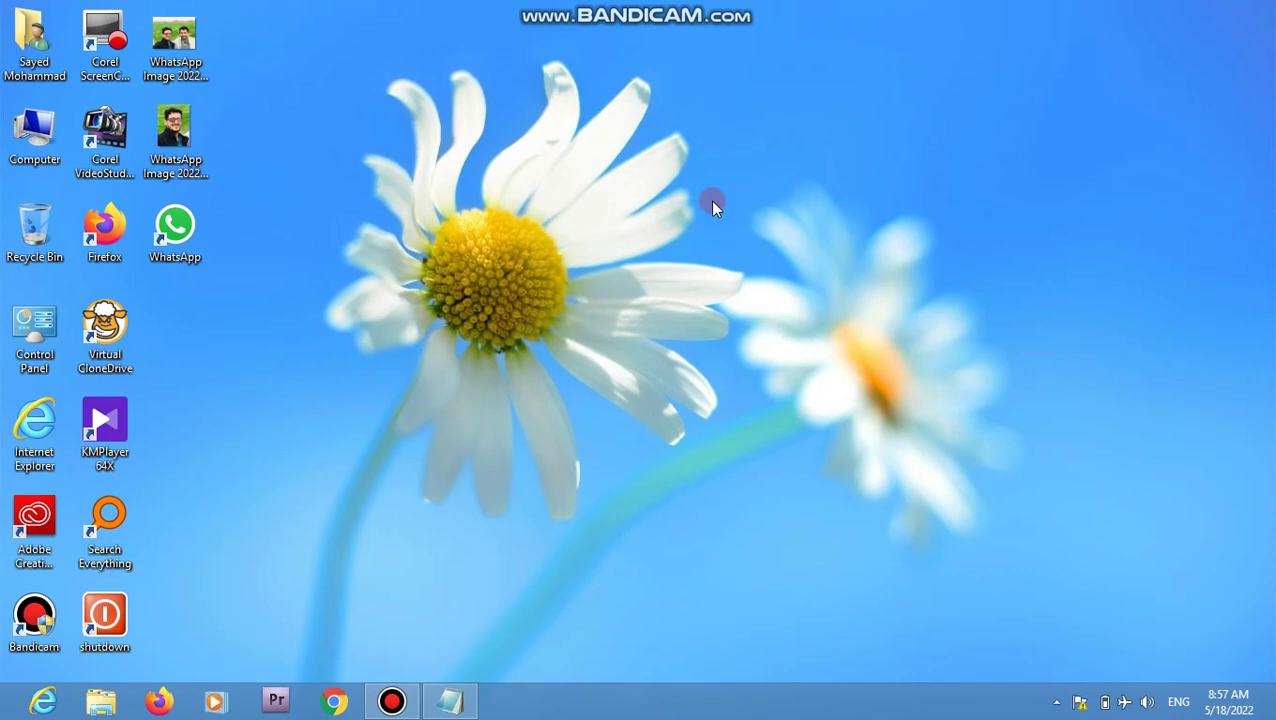
- Open a blank Notepad window and shift it slightly right and down
mouse_move(666, 6)
left_click(455, 700)
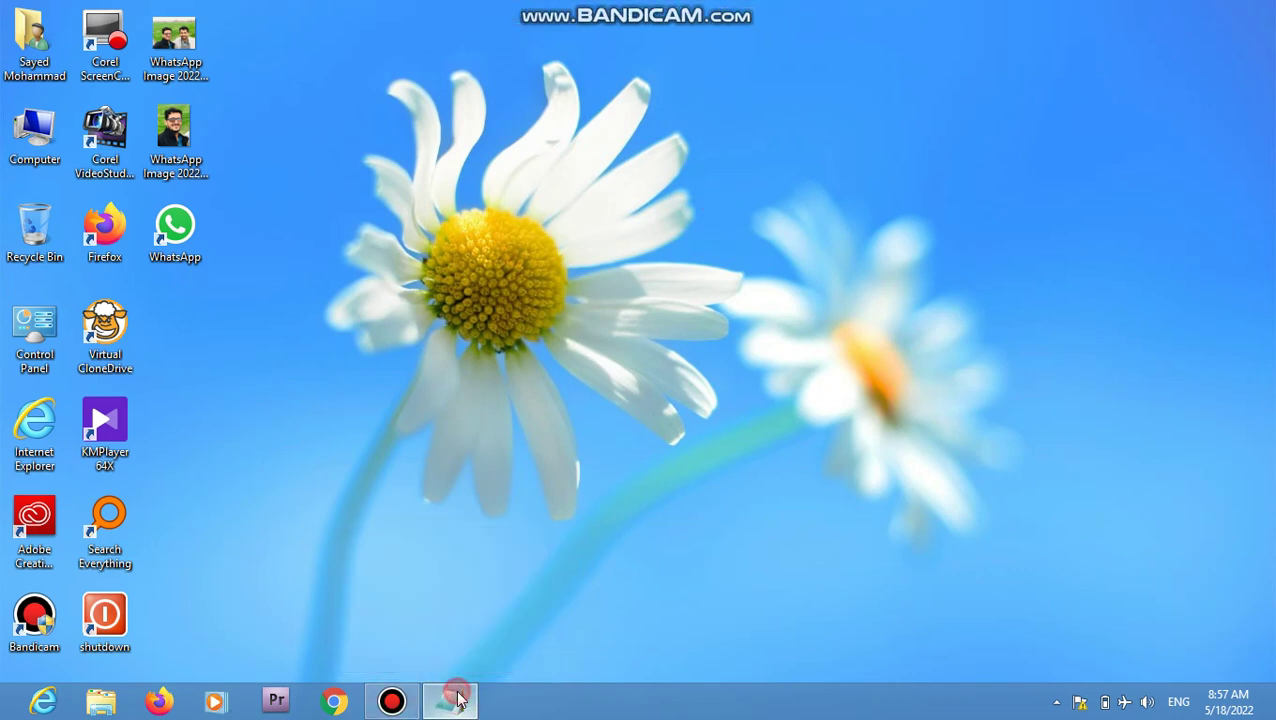
left_click_drag(631, 47, 671, 67)
- Type 'how to create a full screen and non editable database in MS Access.' in maximized Notepad
type("how")
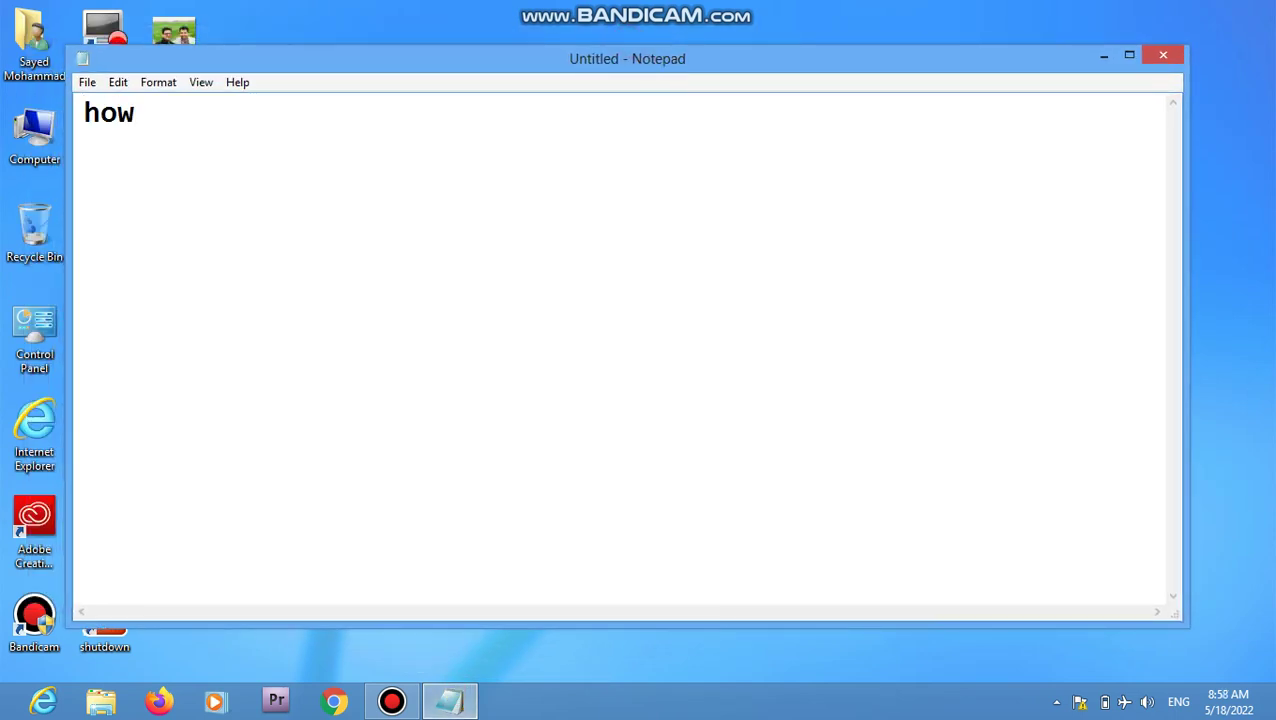
type(" to create a fu")
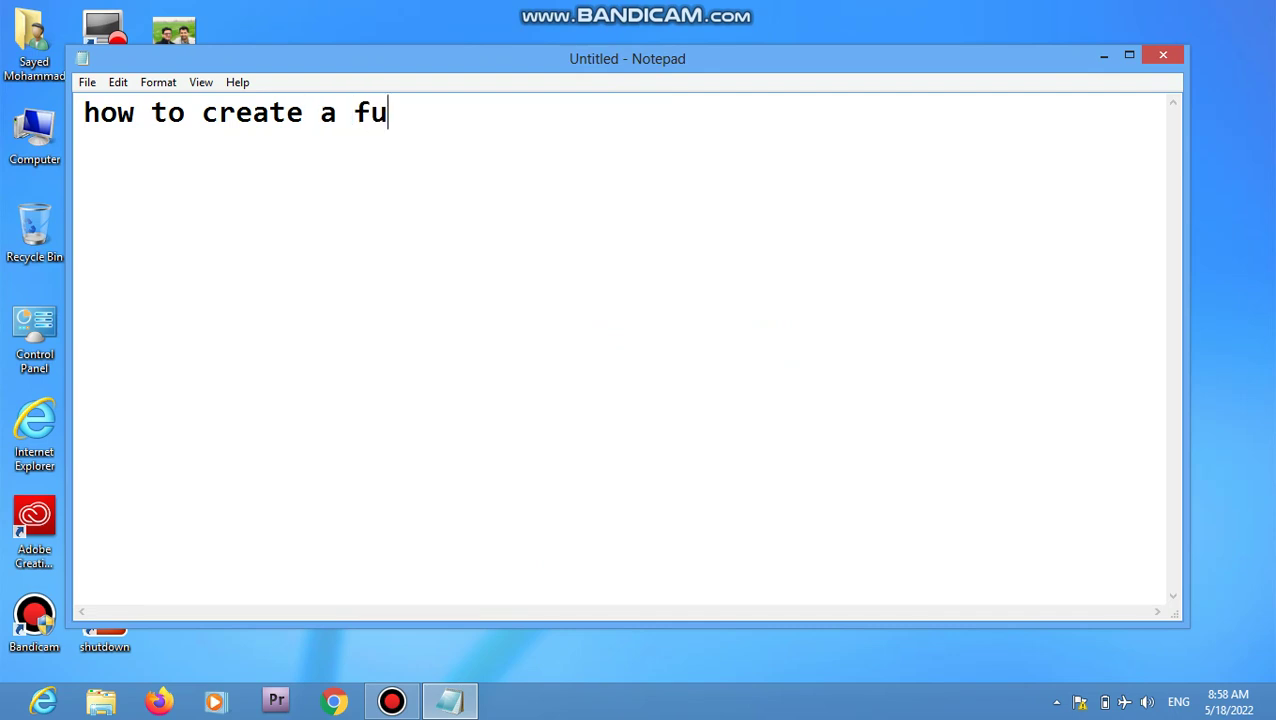
type("ll screen and no")
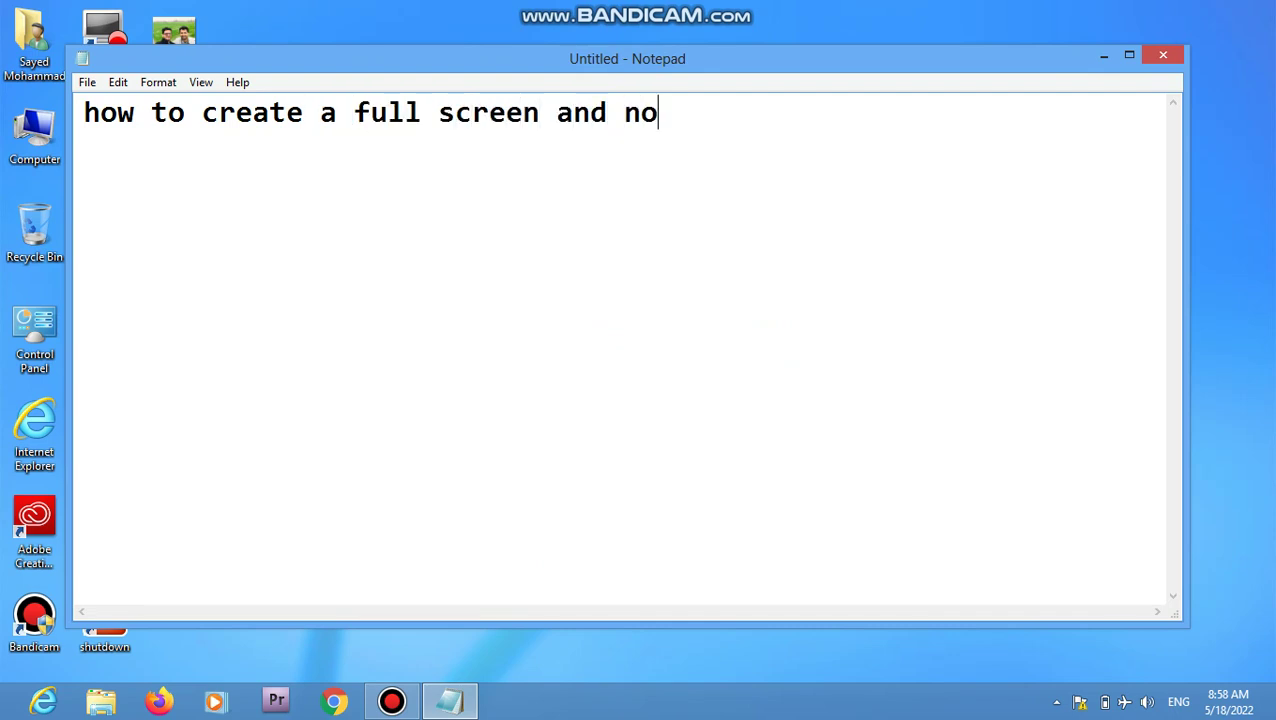
type("n editable ")
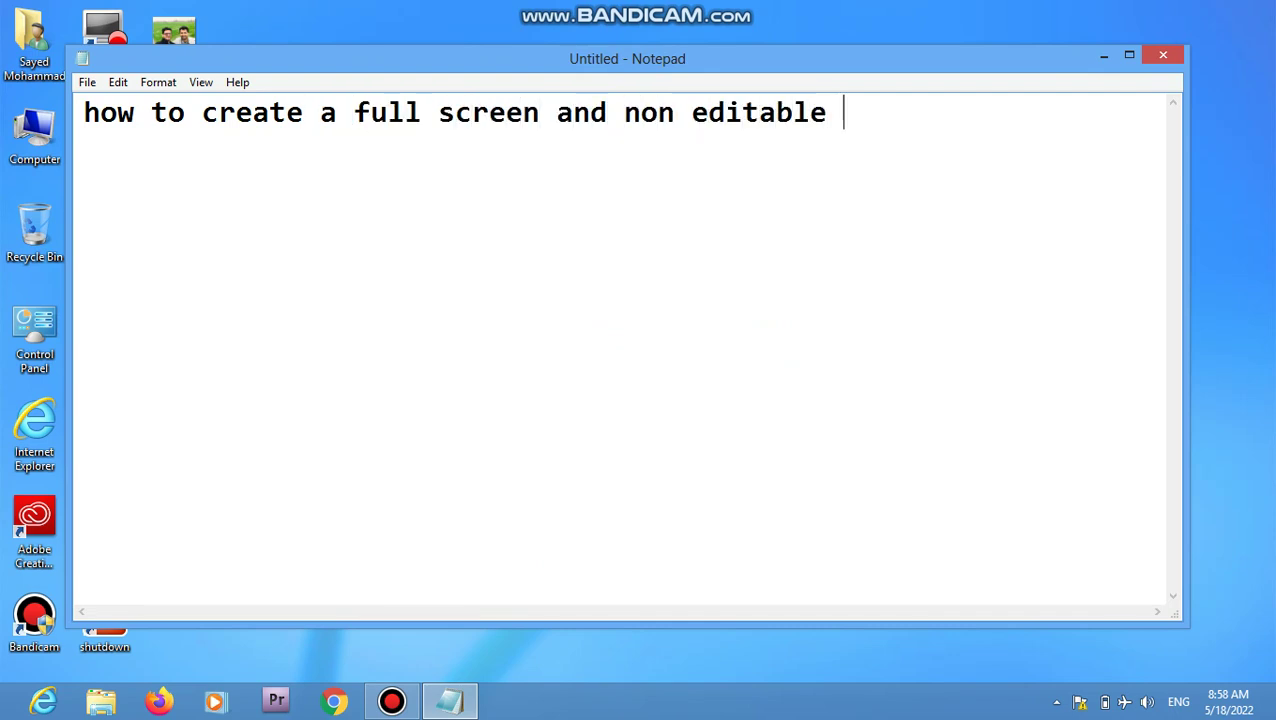
type("databse in")
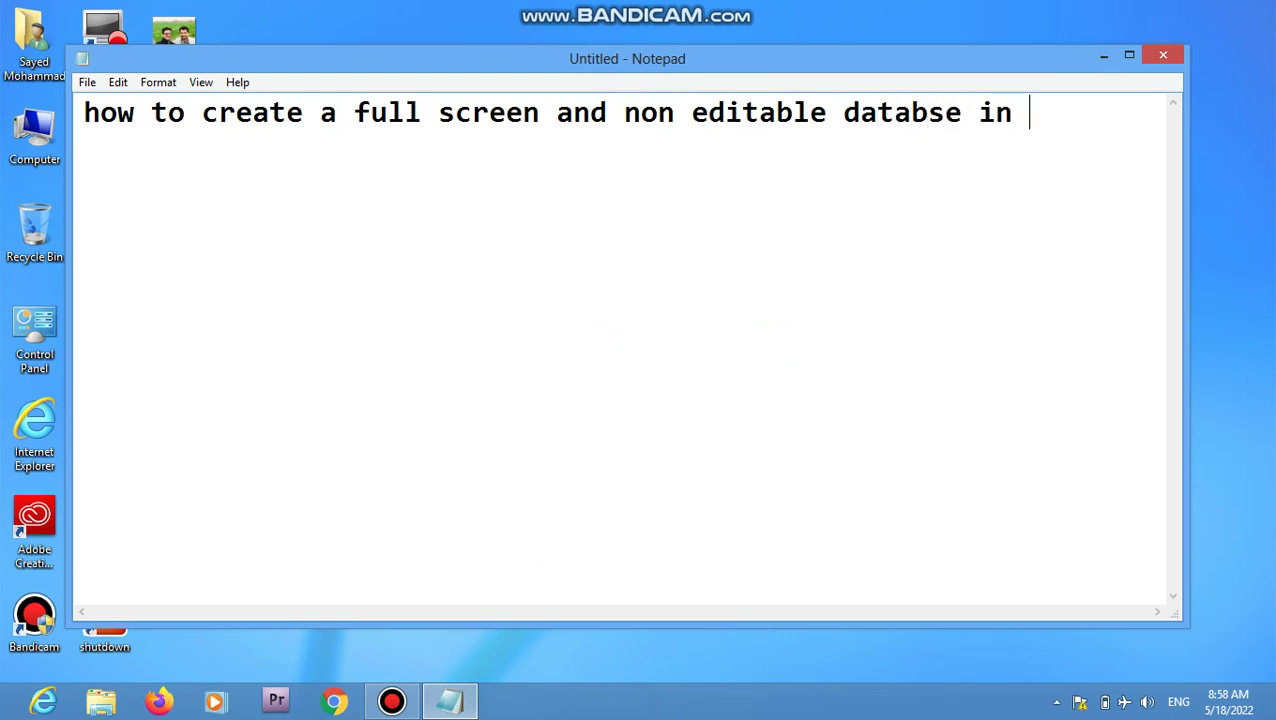
key("BackSpace")
key("BackSpace")
key("BackSpace")
key("BackSpace")
key("BackSpace")
key("BackSpace")
type("ase i")
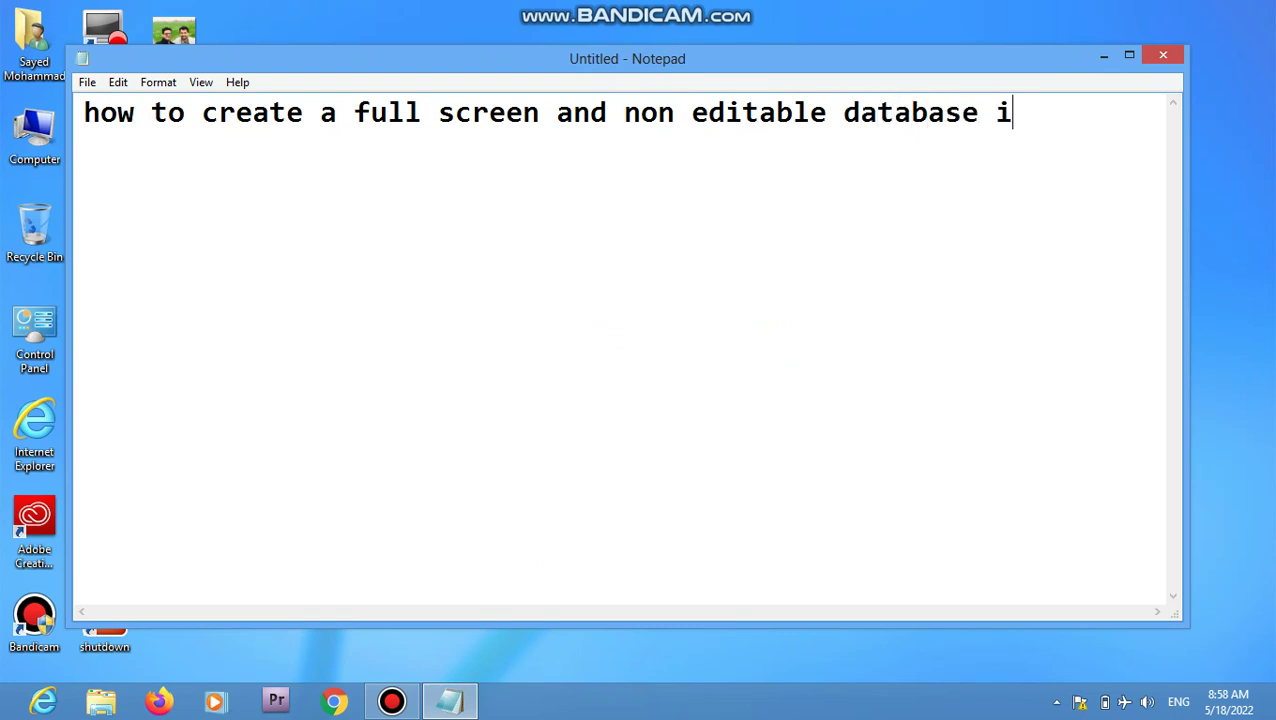
type("n MS Access")
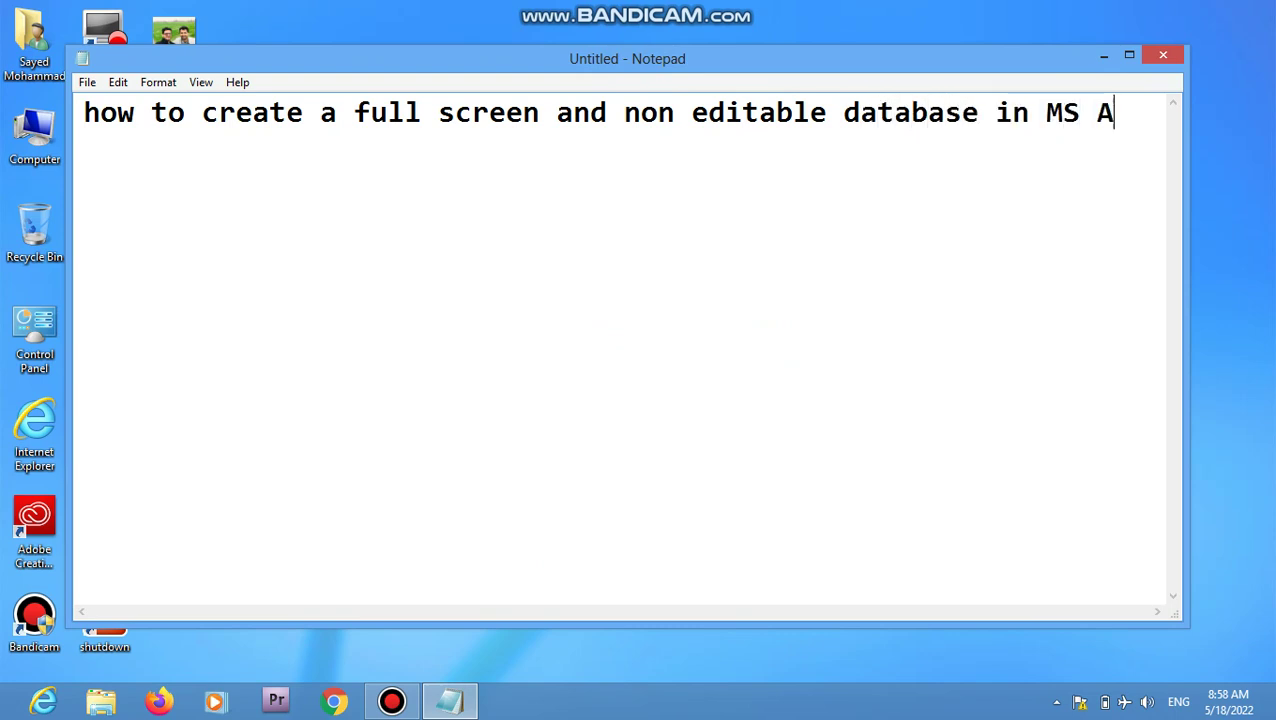
left_click(1129, 55)
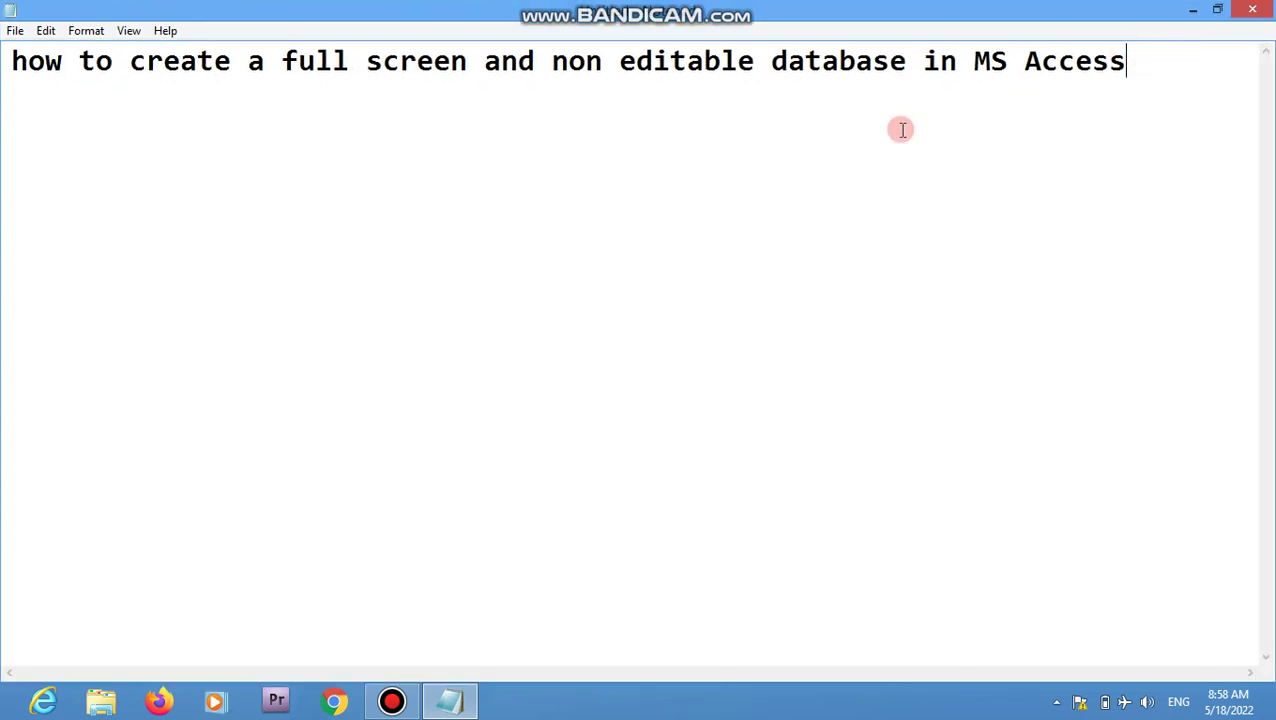
type(".")
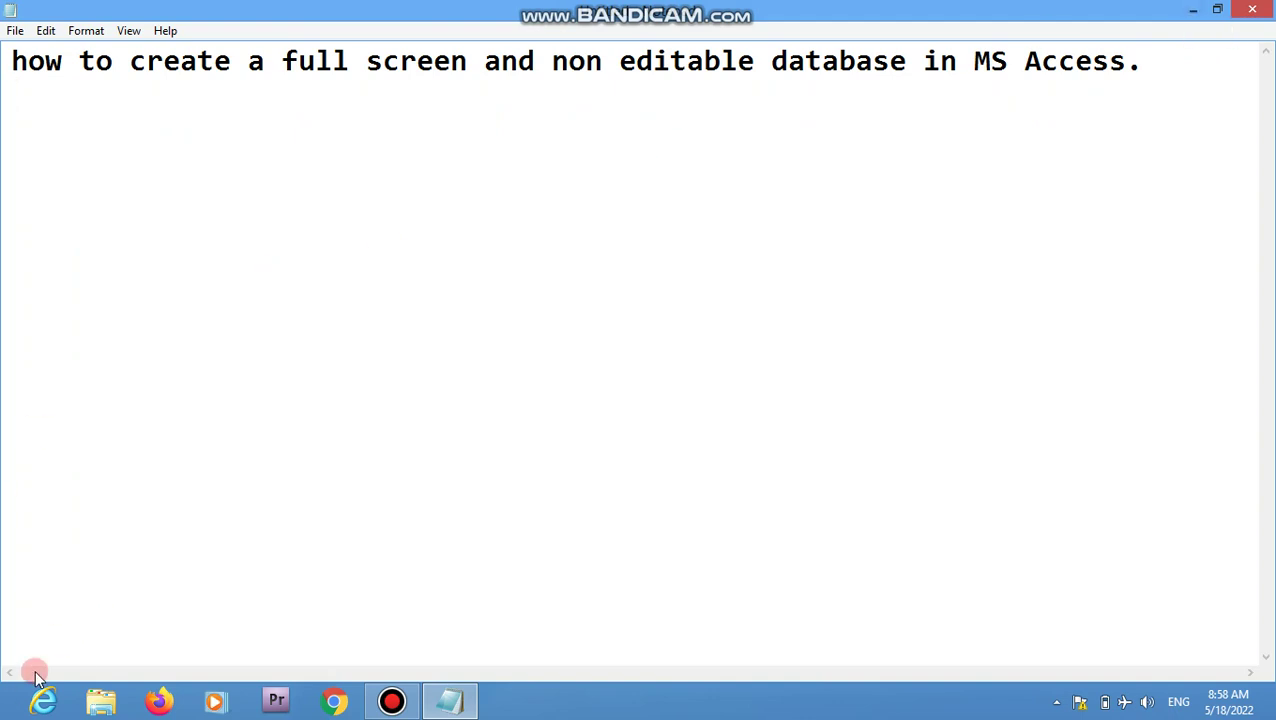
- Search the Start screen apps for 'acces' to find Access 2016
left_click(2, 708)
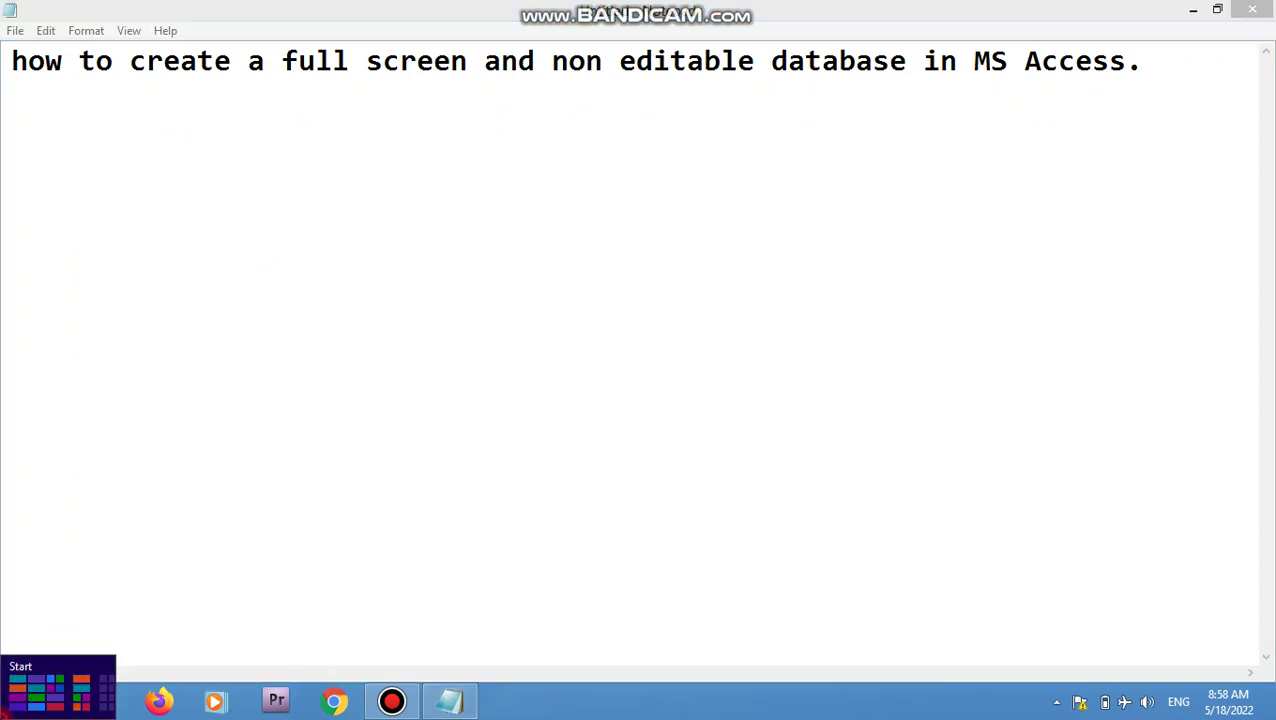
left_click(4, 710)
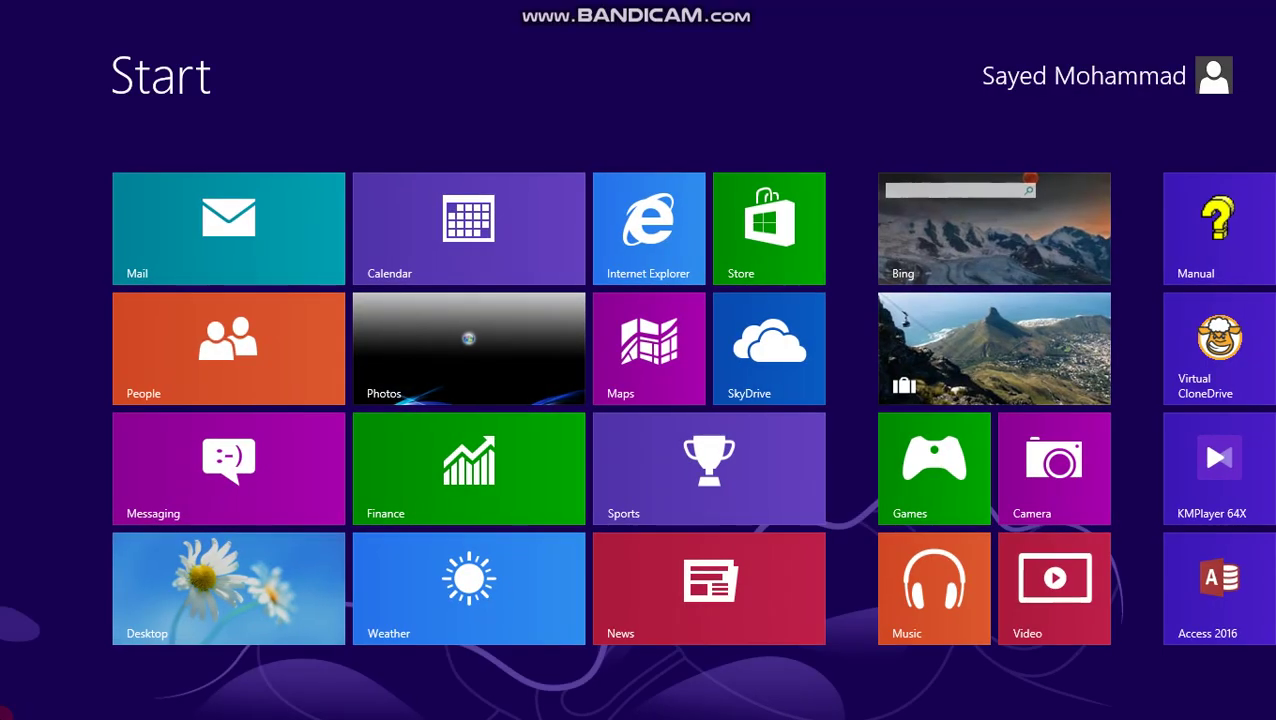
type("acce")
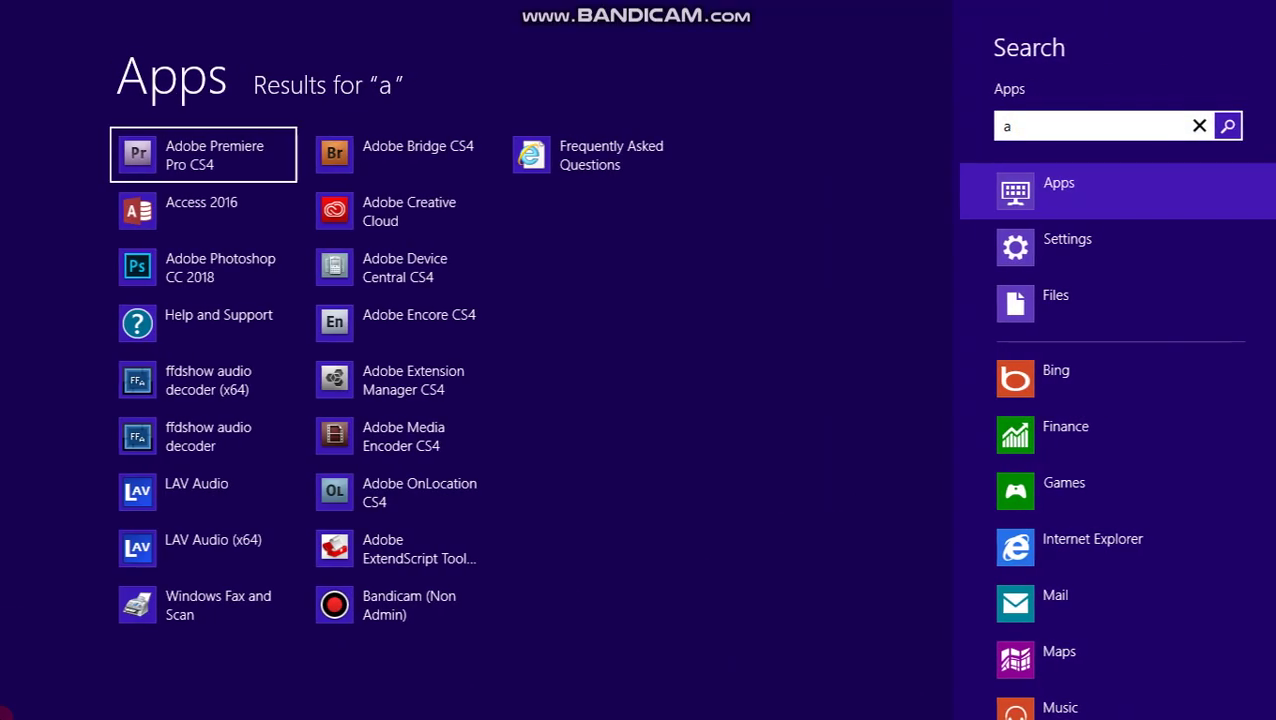
type("s")
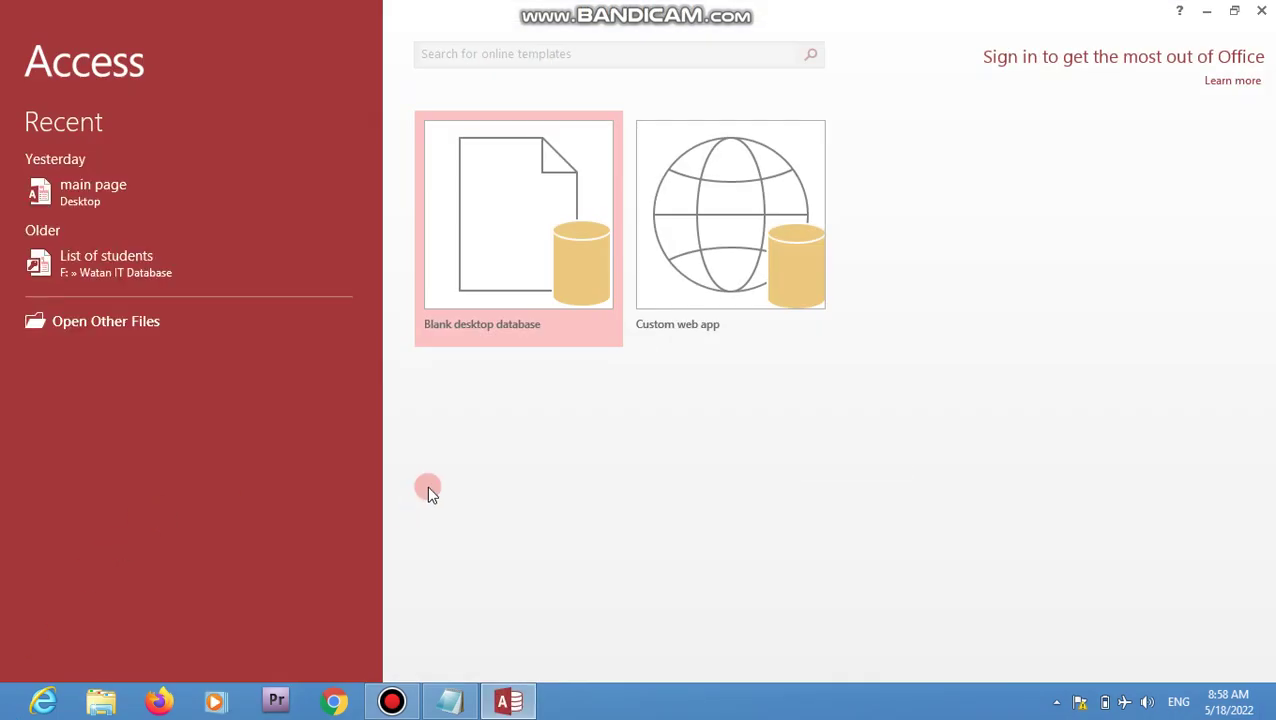
- Create a blank desktop database named 'full screen database' saved on the Desktop
left_click(506, 256)
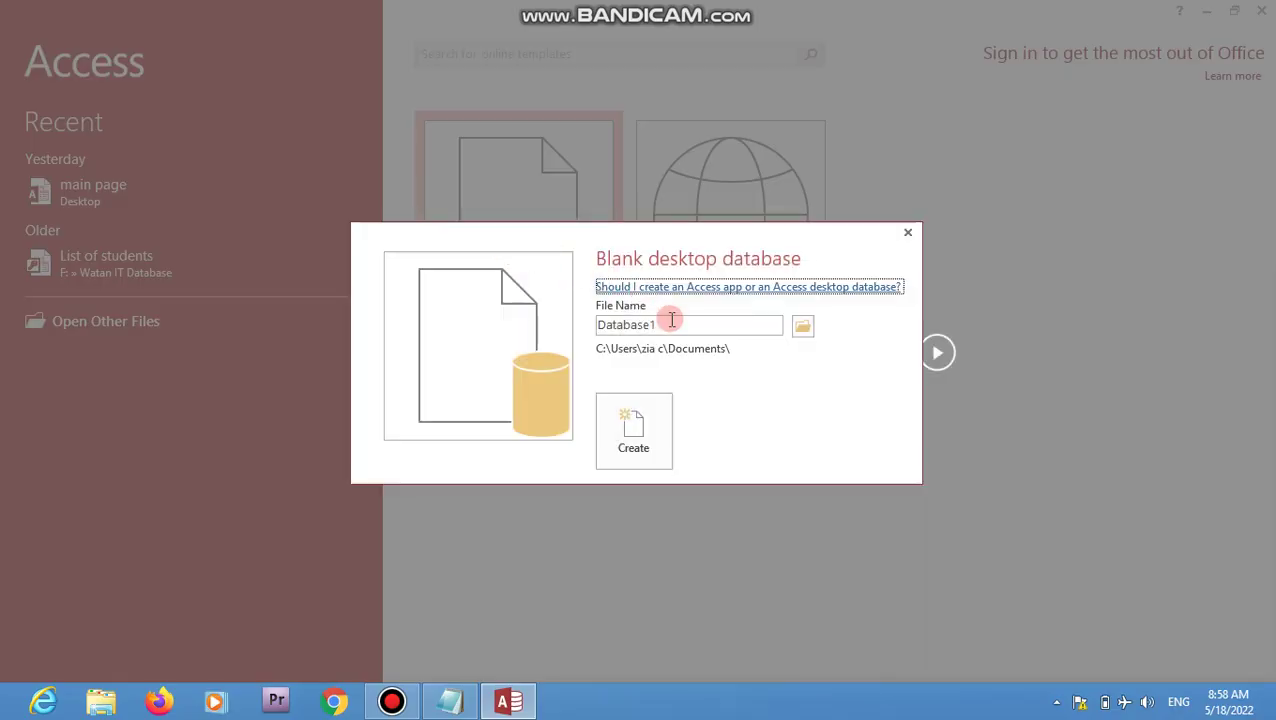
left_click_drag(674, 325, 570, 321)
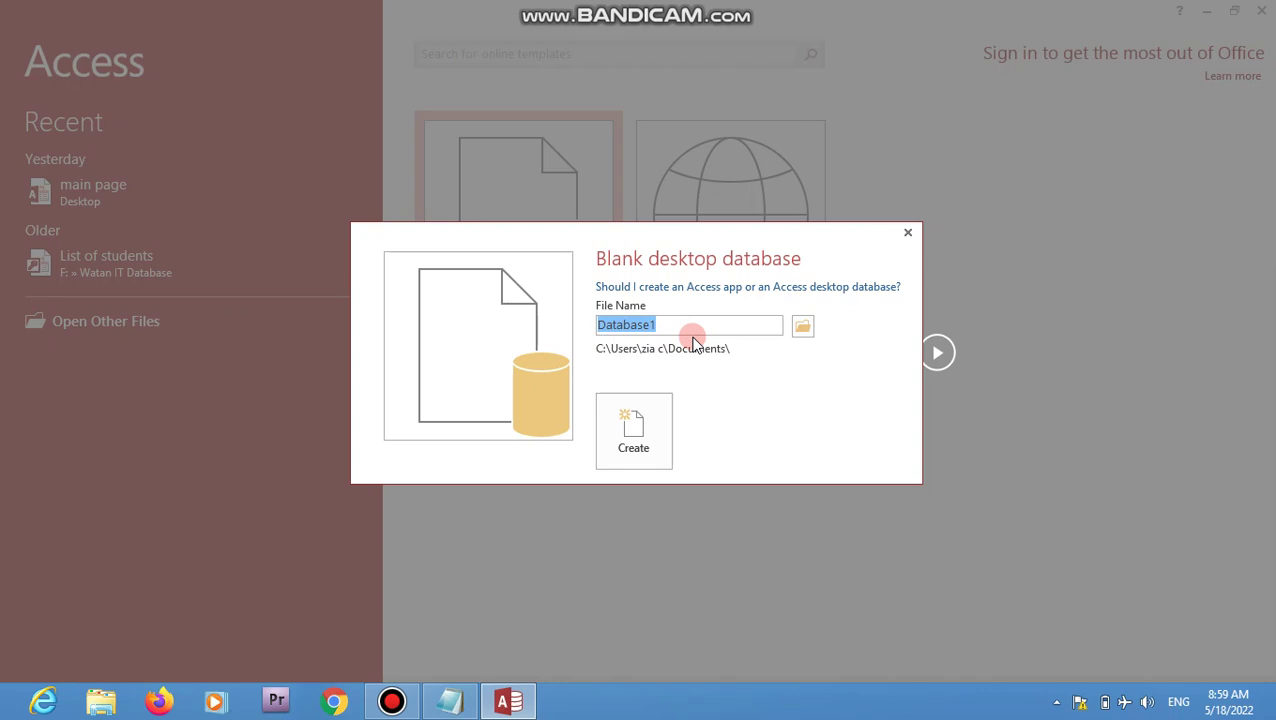
type("full scr")
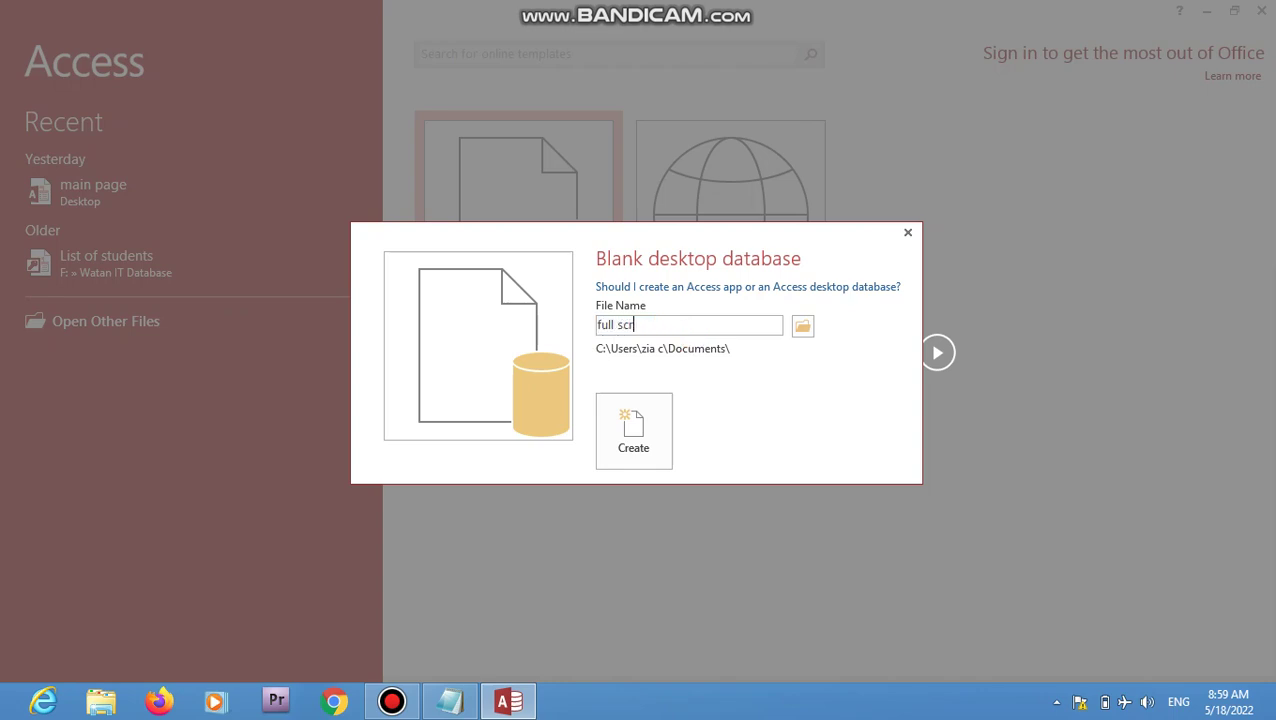
type("een database")
left_click(803, 326)
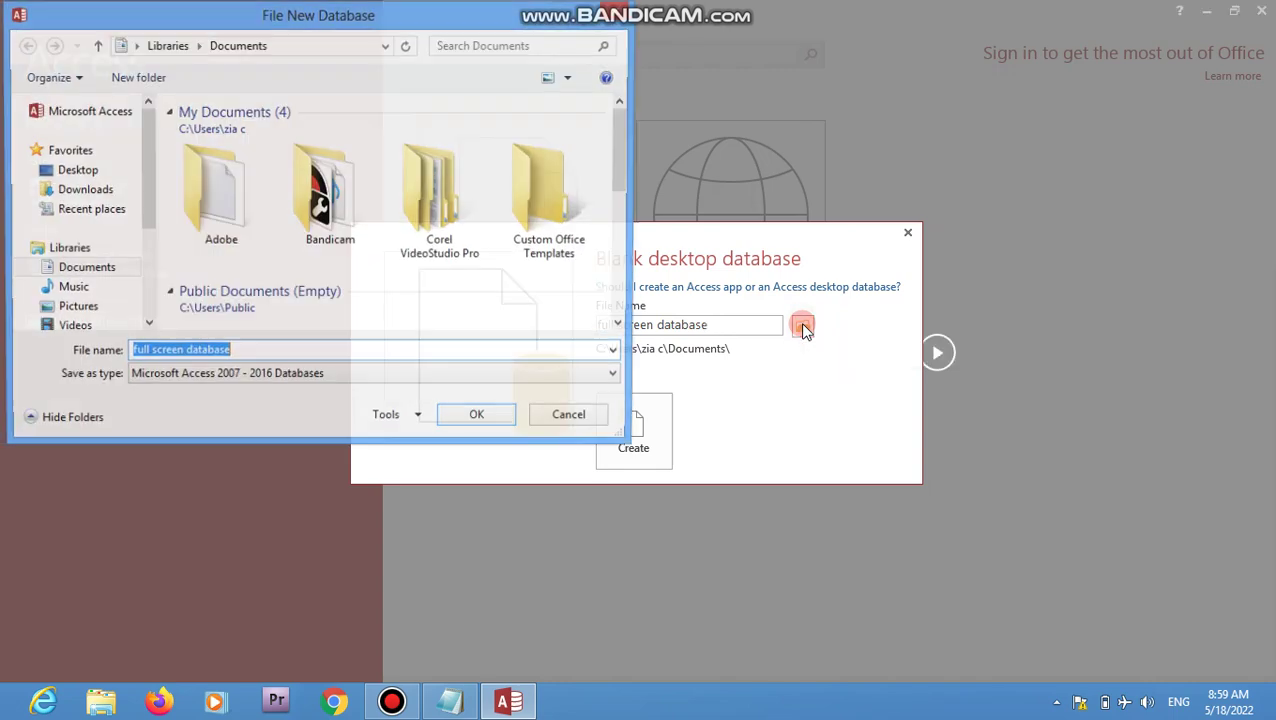
left_click(77, 171)
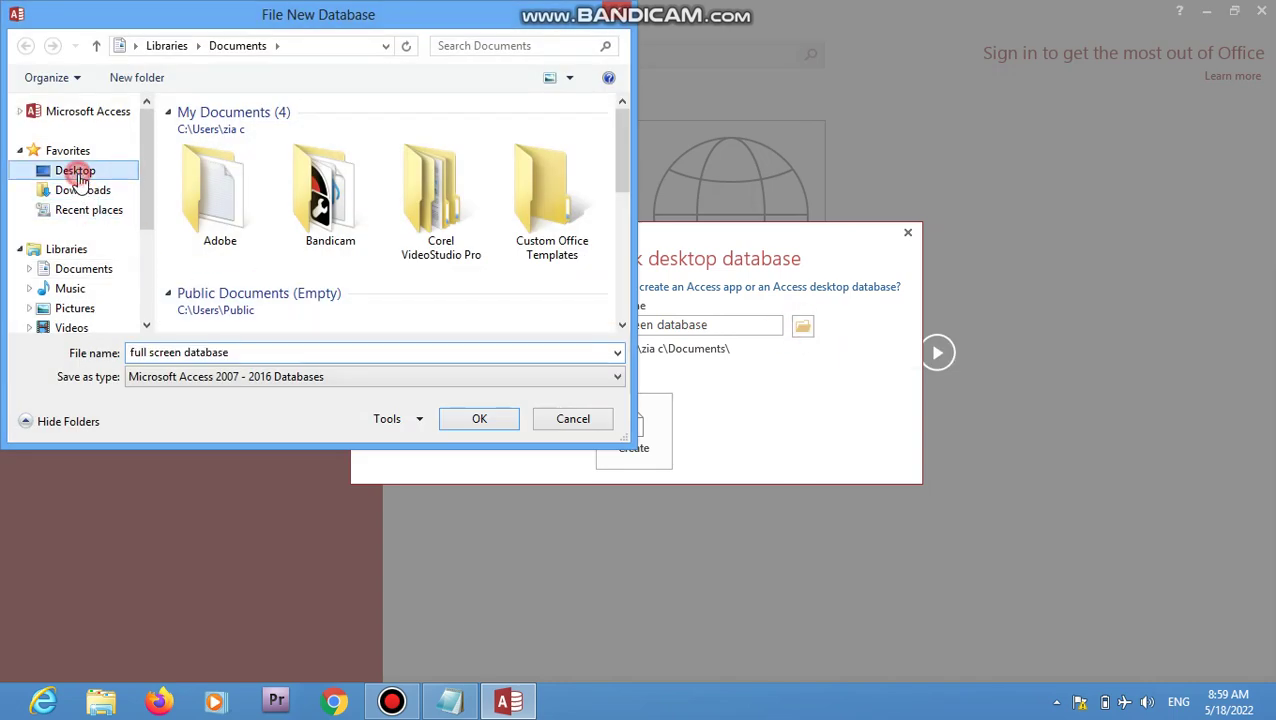
left_click(482, 418)
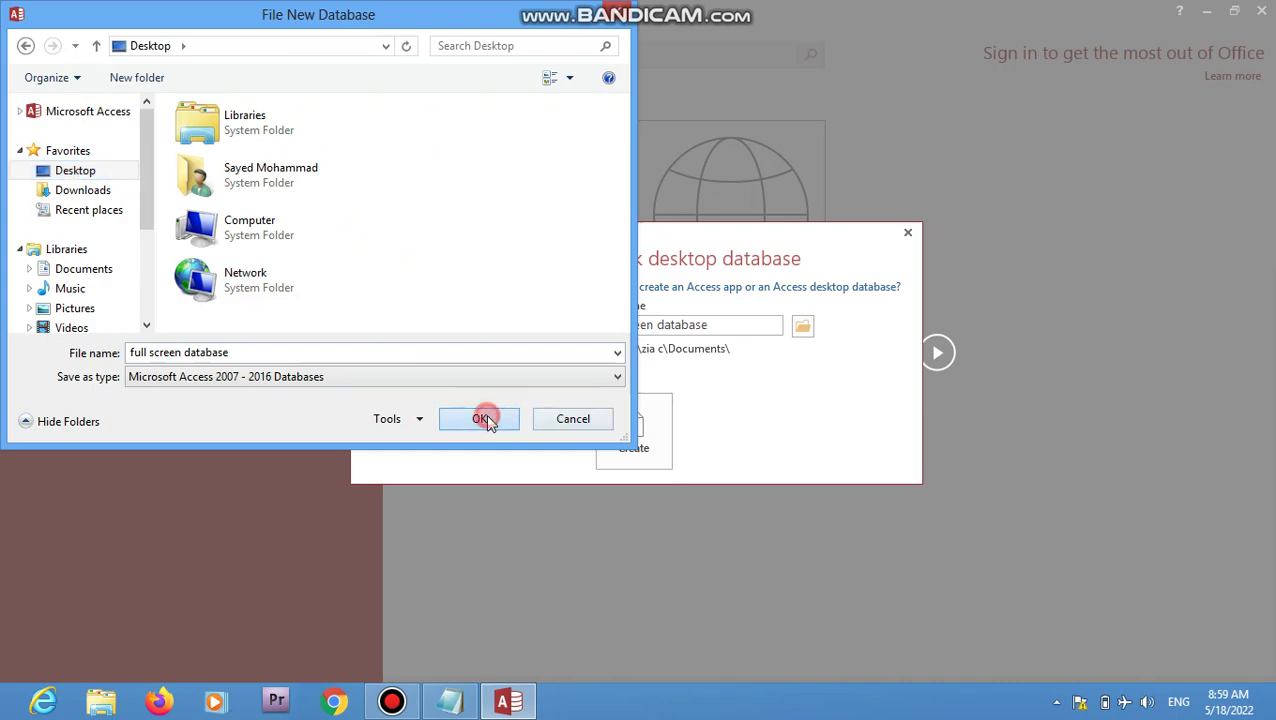
left_click(640, 447)
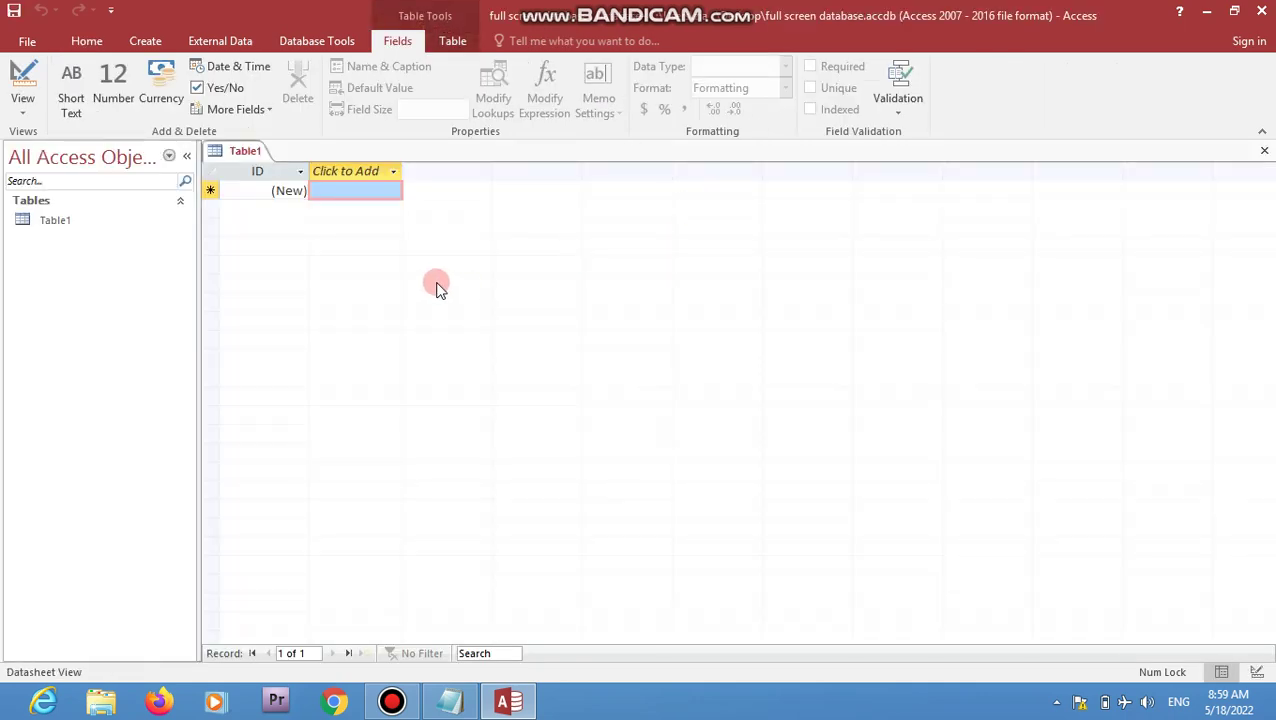
- Close Table1 without saving and start a new blank form in Form Design
left_click(1264, 150)
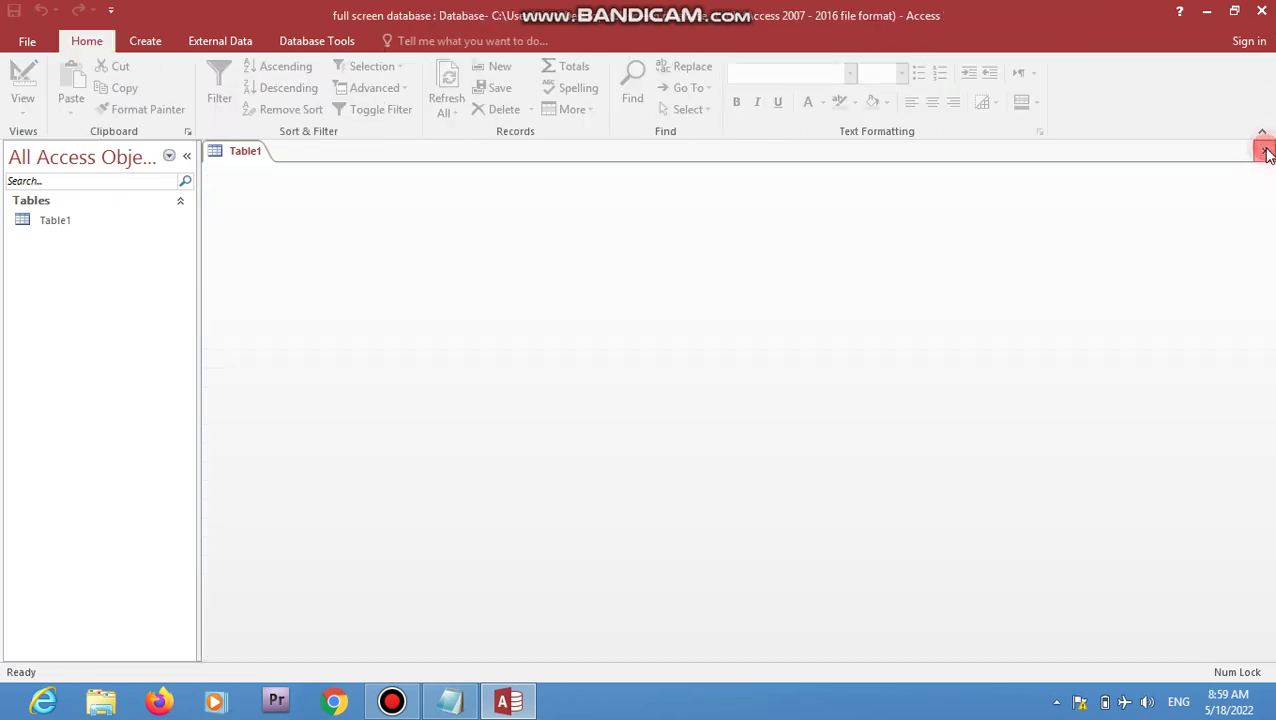
left_click(145, 42)
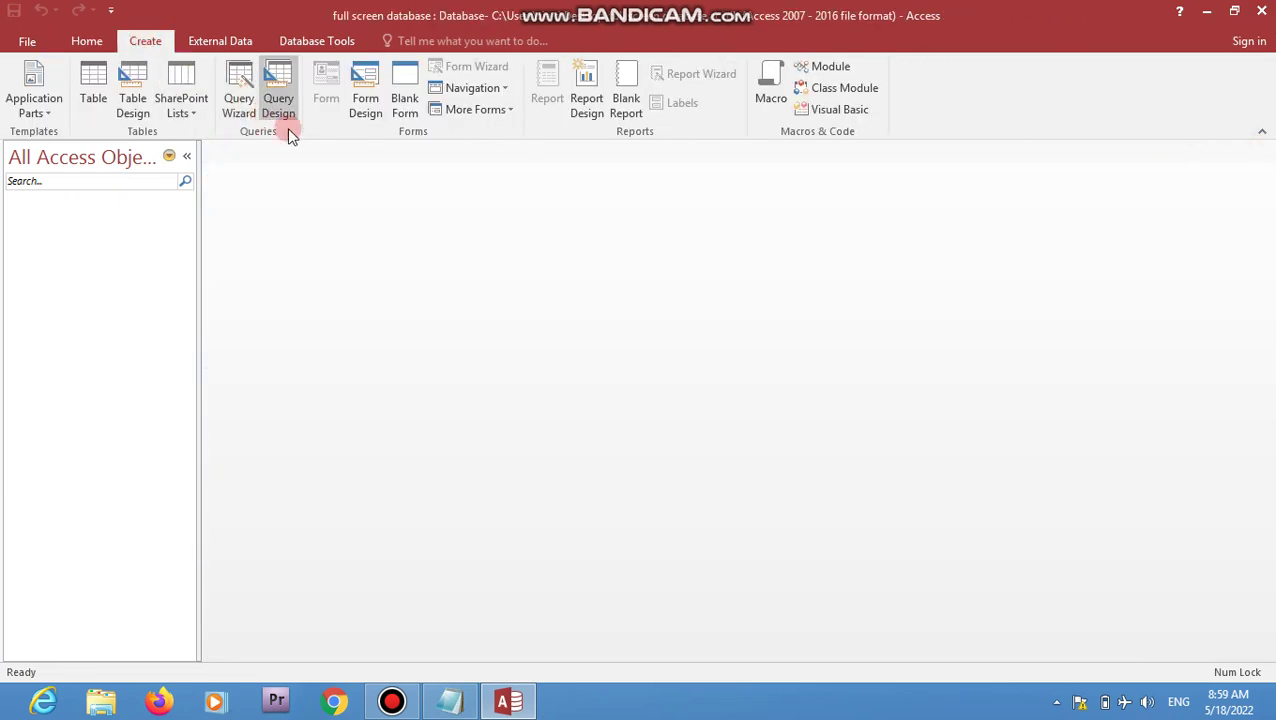
left_click(372, 106)
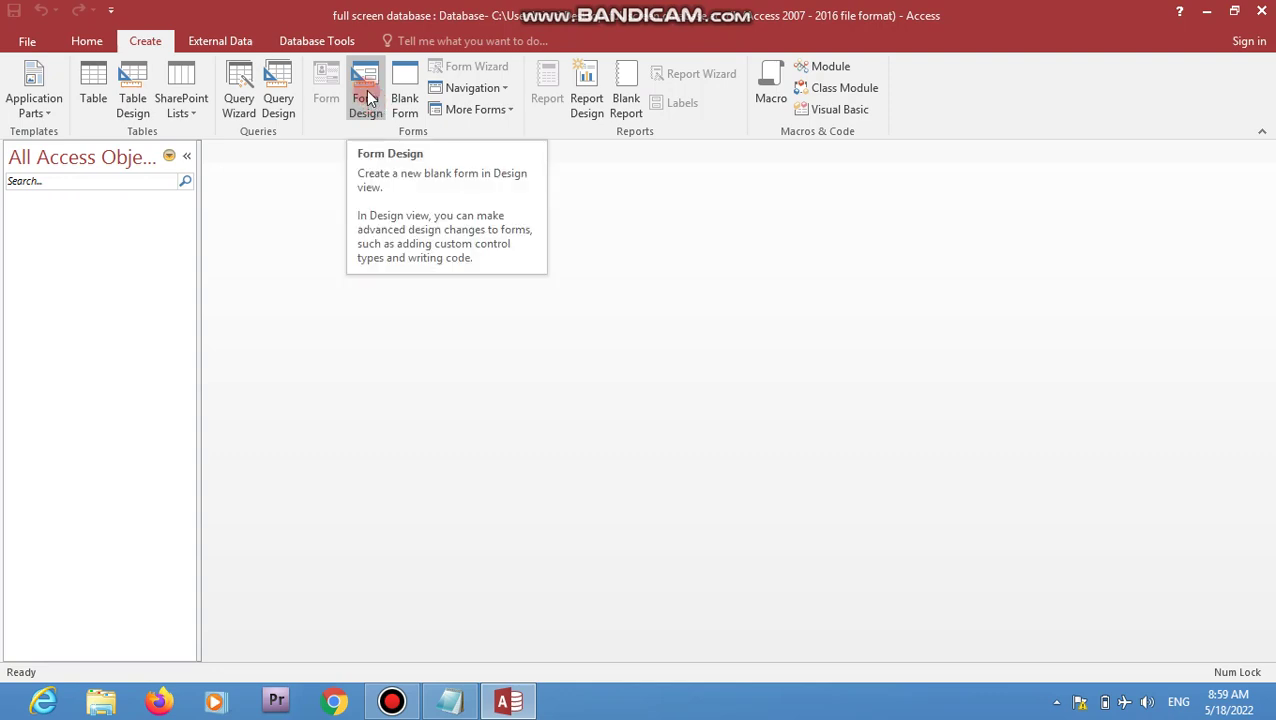
left_click(368, 96)
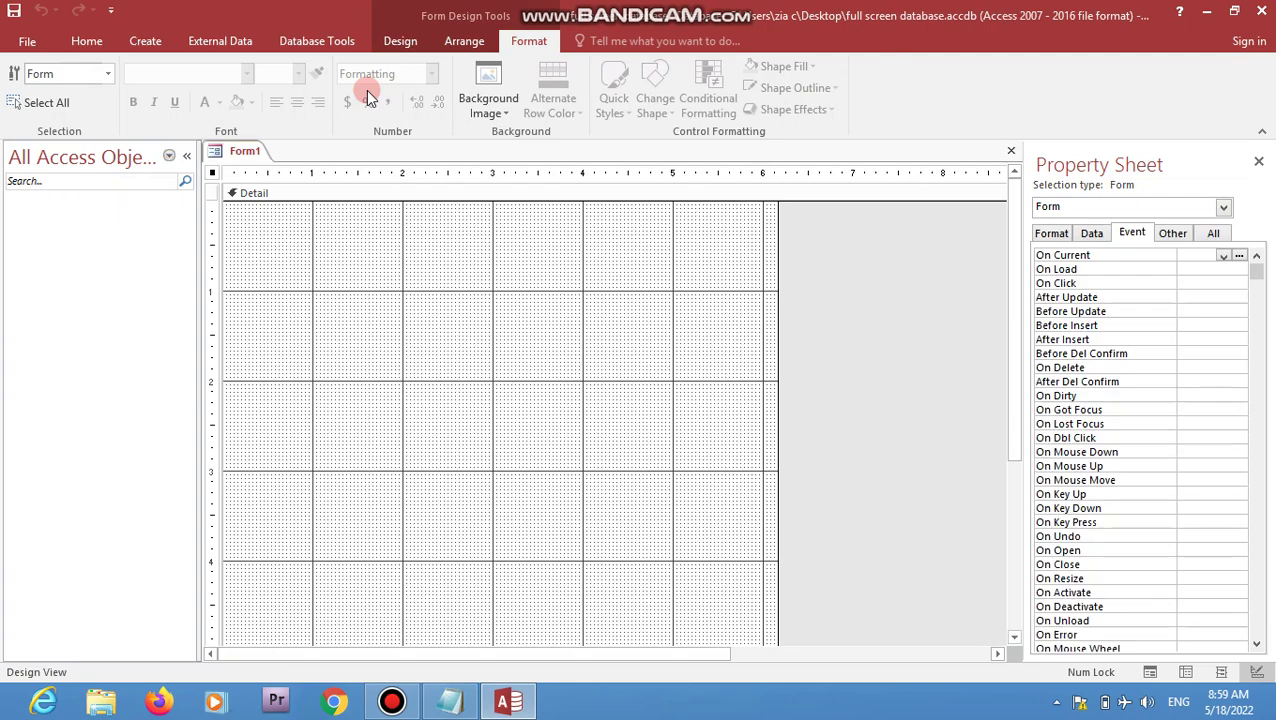
- Widen the Detail area and add a label reading 'MY FULL SCREEN DATABASE MAIN PAGE'
left_click(398, 42)
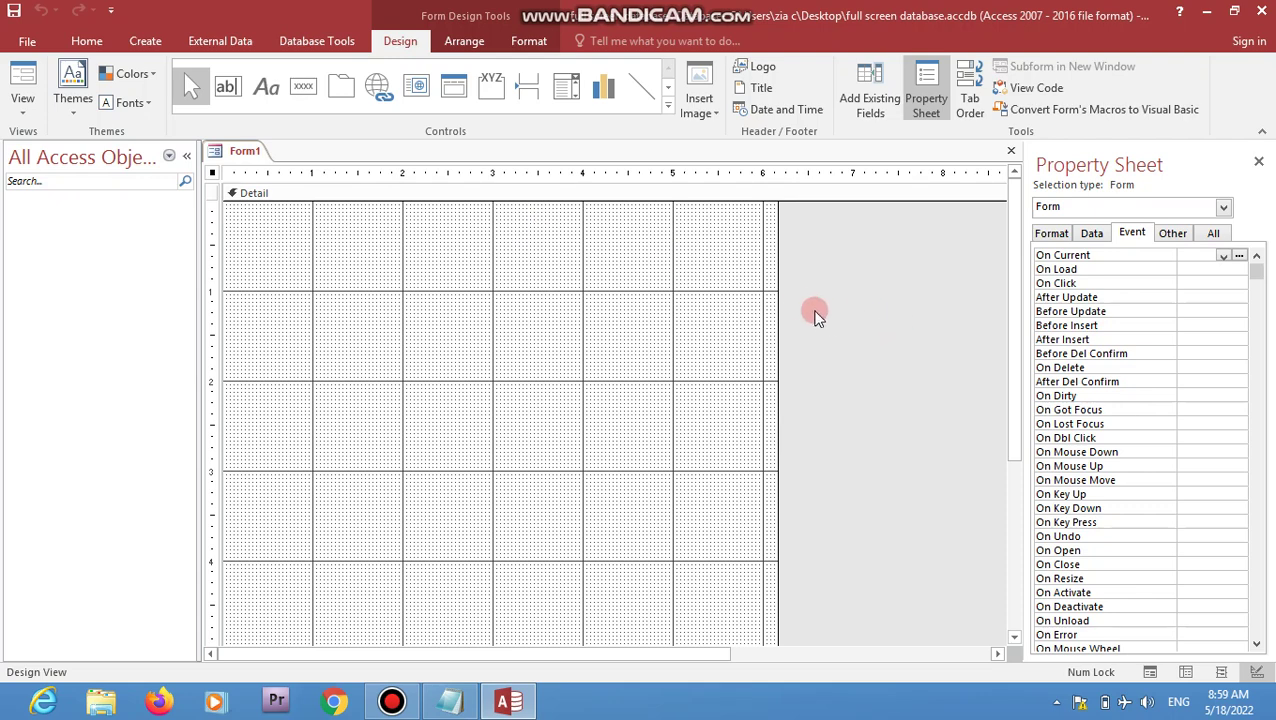
left_click_drag(775, 296, 968, 322)
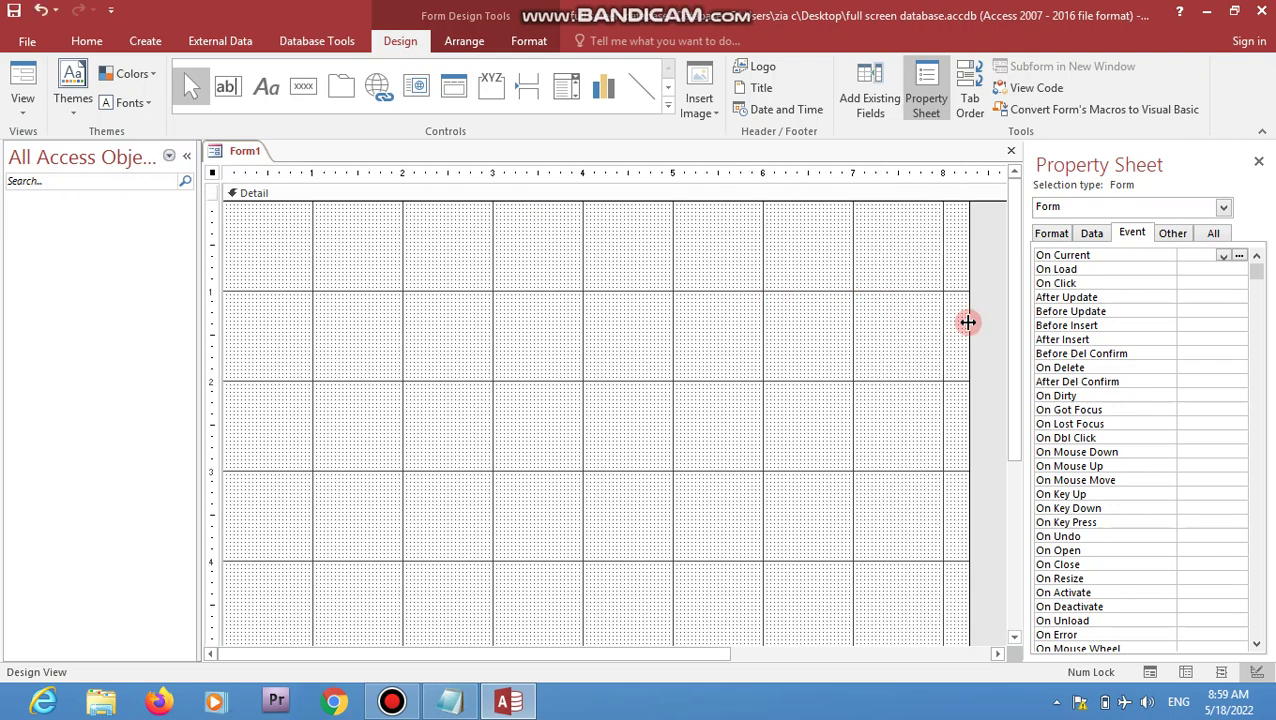
left_click(265, 87)
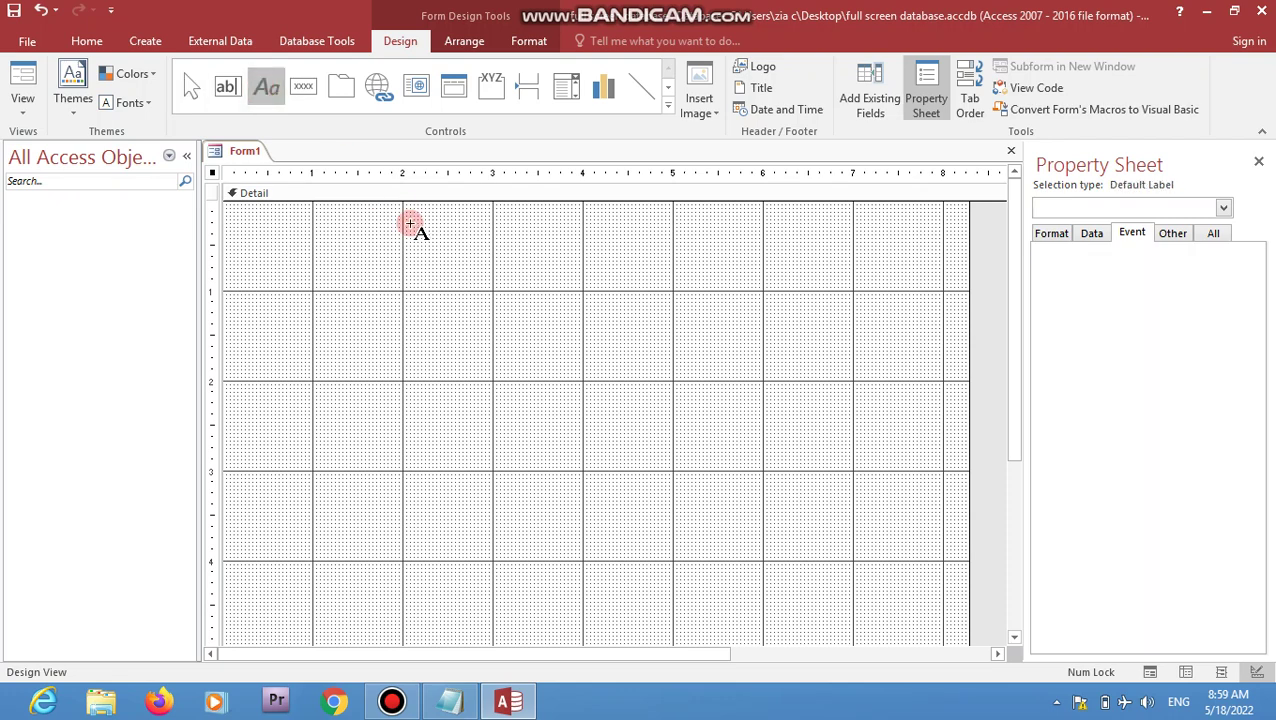
key("Escape")
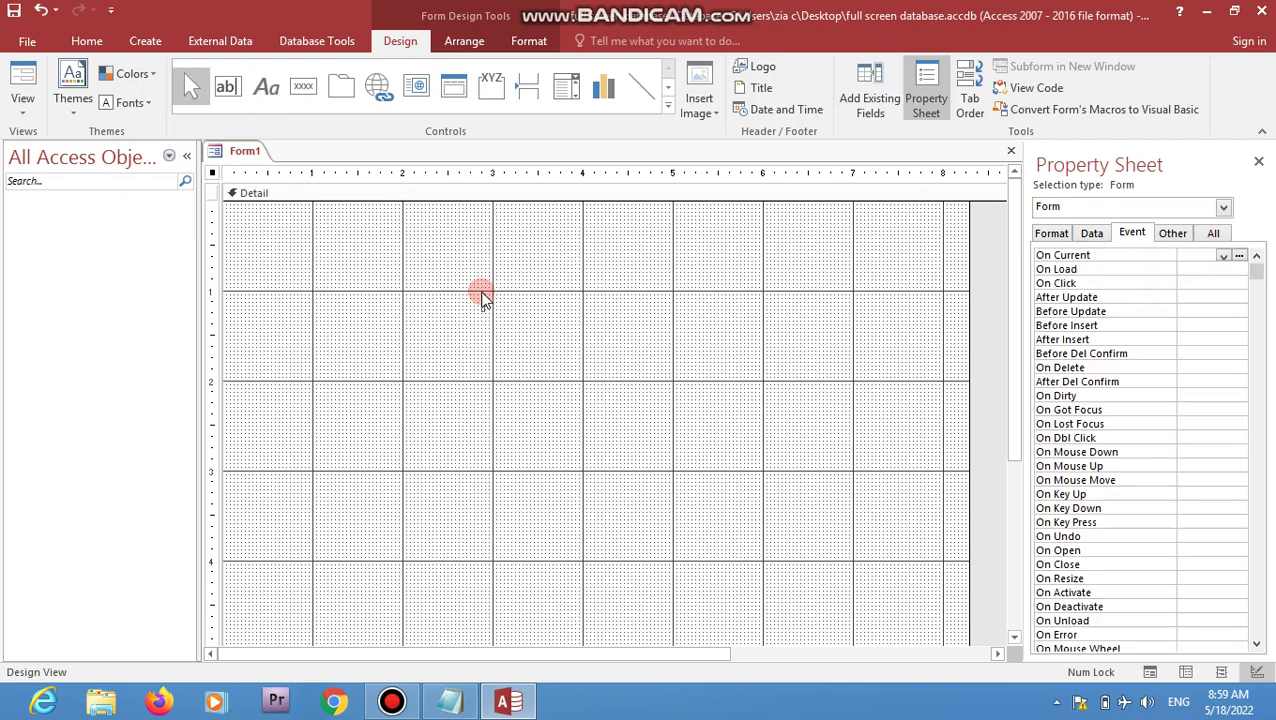
key("Caps_Lock")
type("FU")
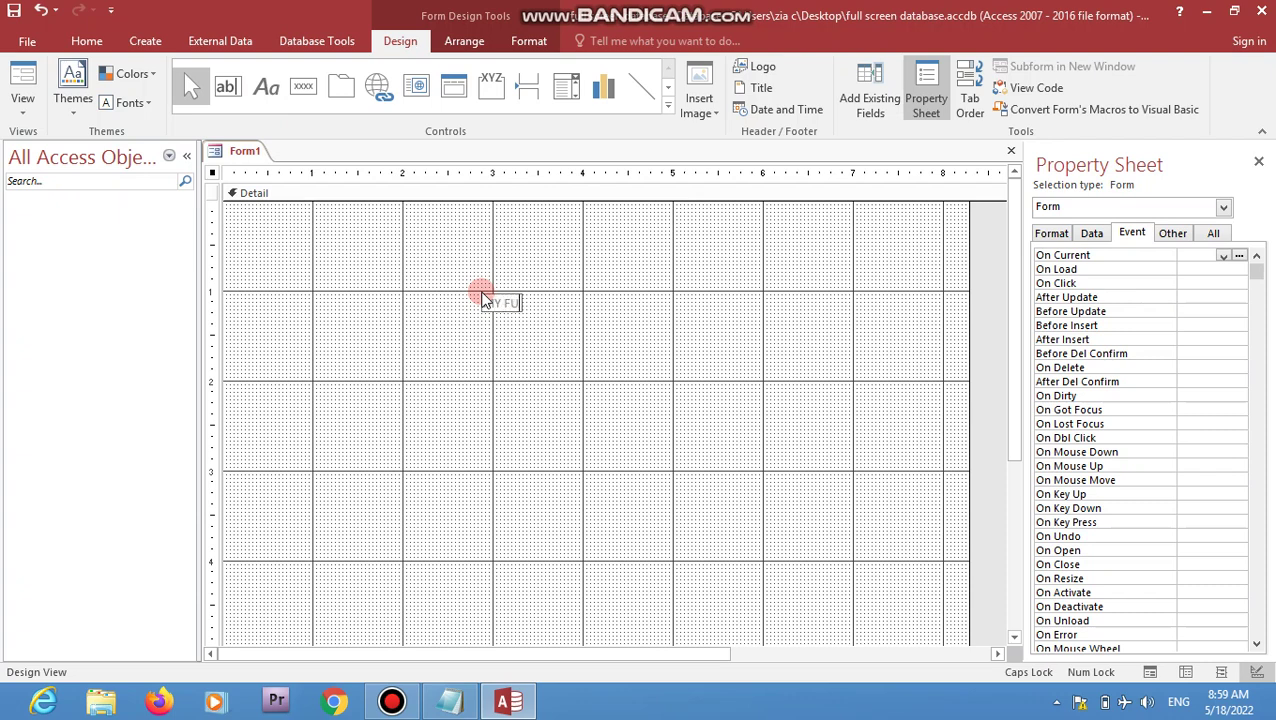
type("LL SCREEN D")
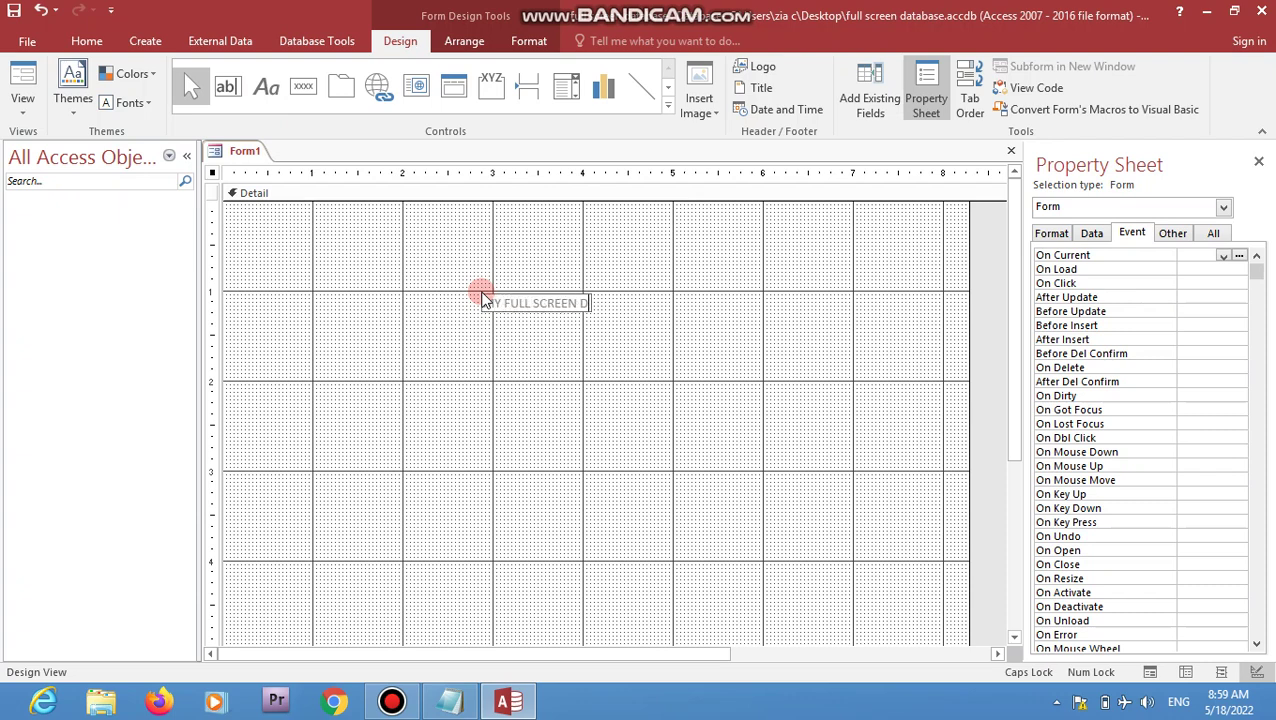
type("ATABASE MAIN PAGE")
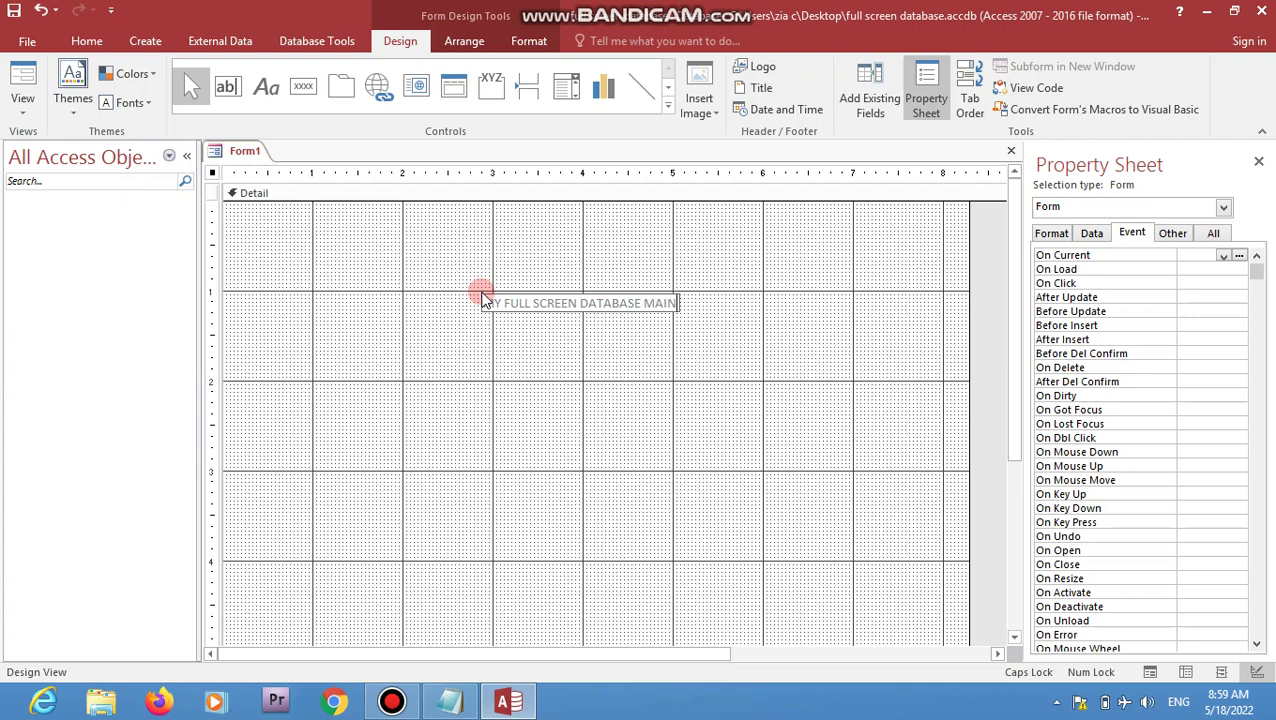
left_click(547, 336)
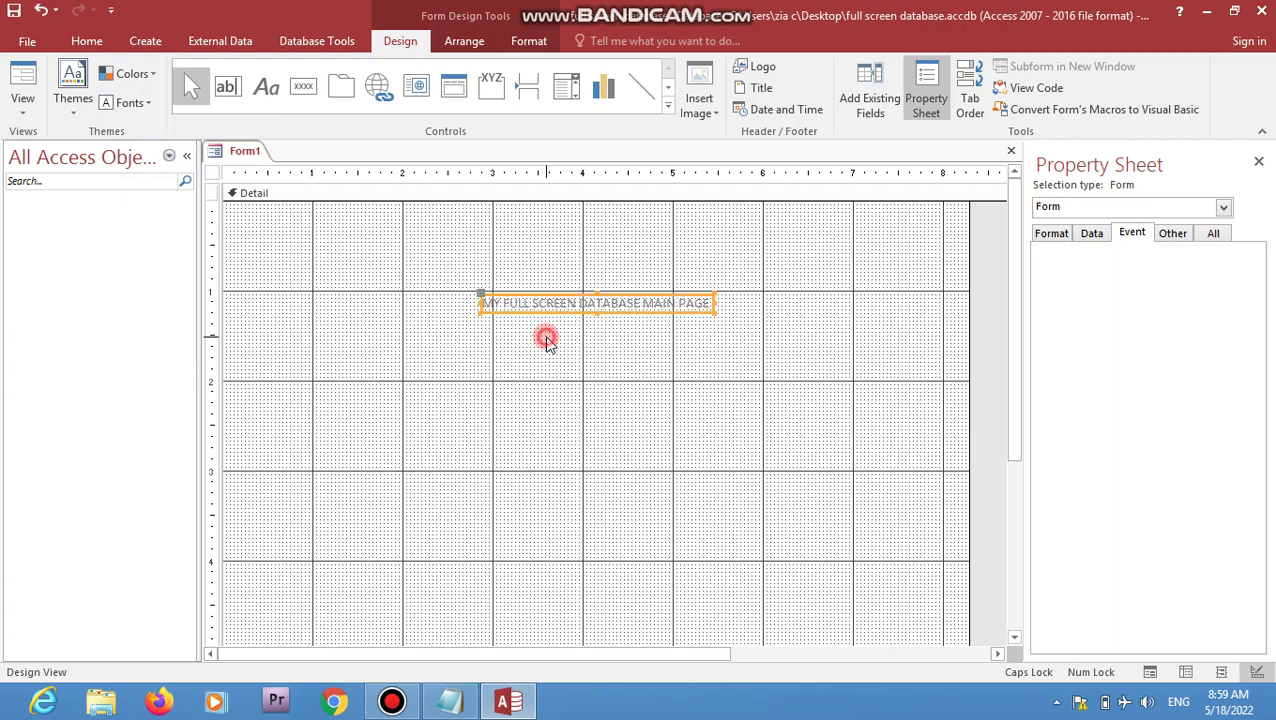
- Format the title label as 24-point bold blue text and drag its box larger
left_click(572, 303)
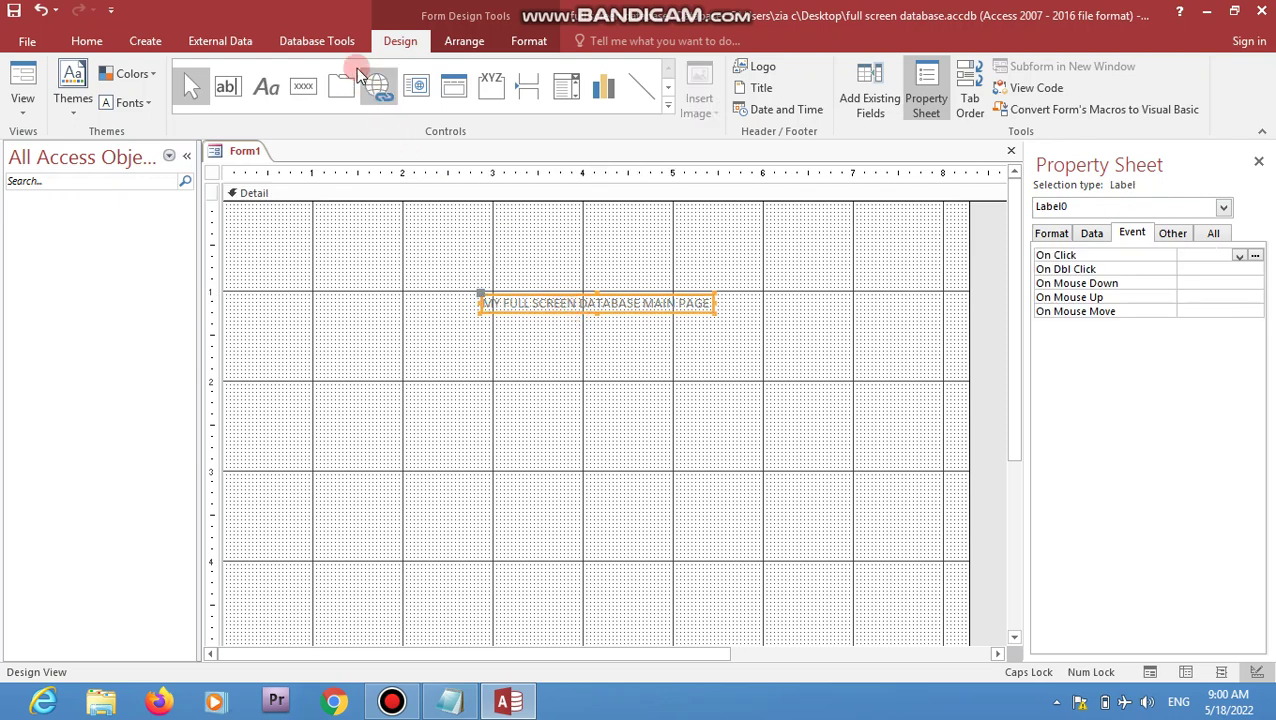
left_click(530, 42)
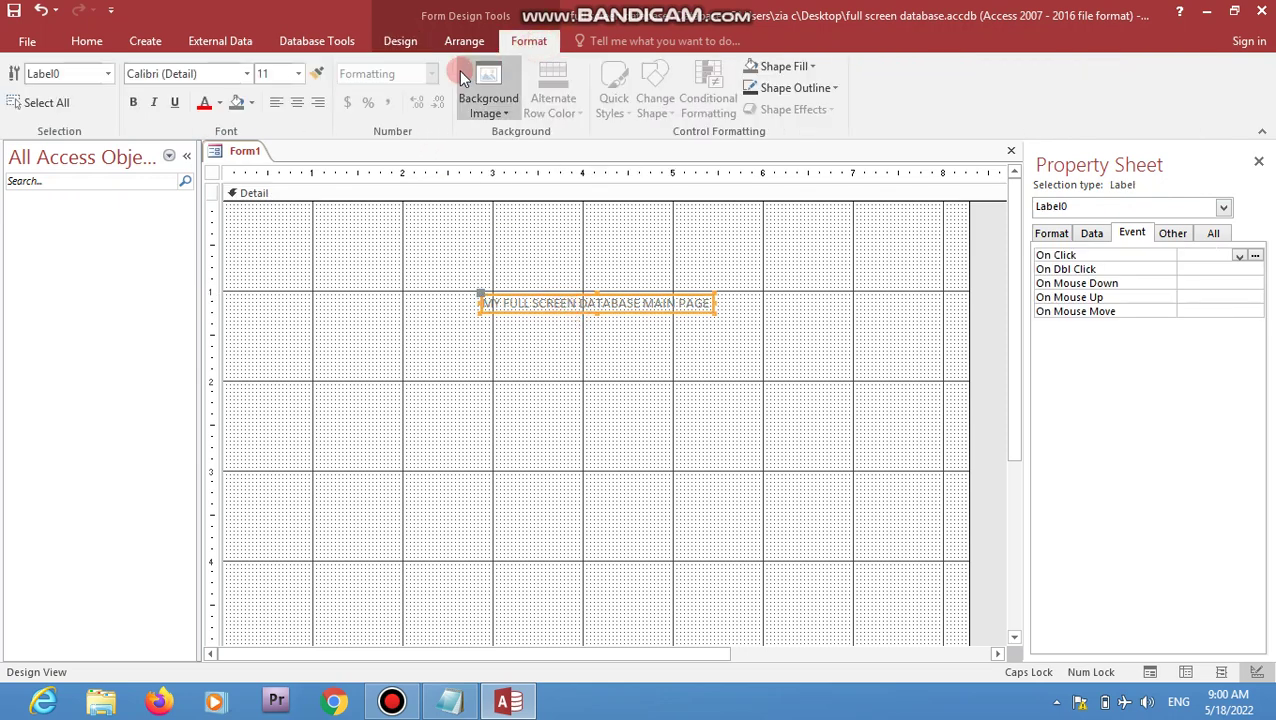
left_click_drag(299, 75, 276, 272)
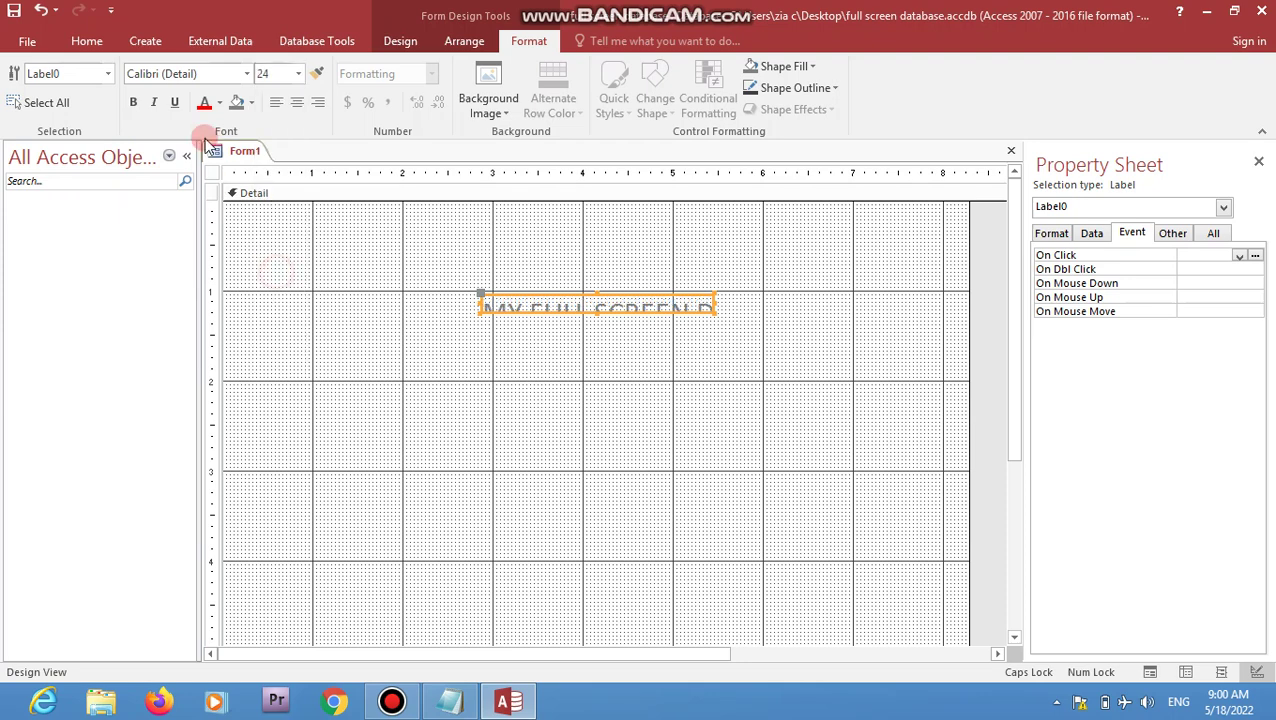
left_click(133, 102)
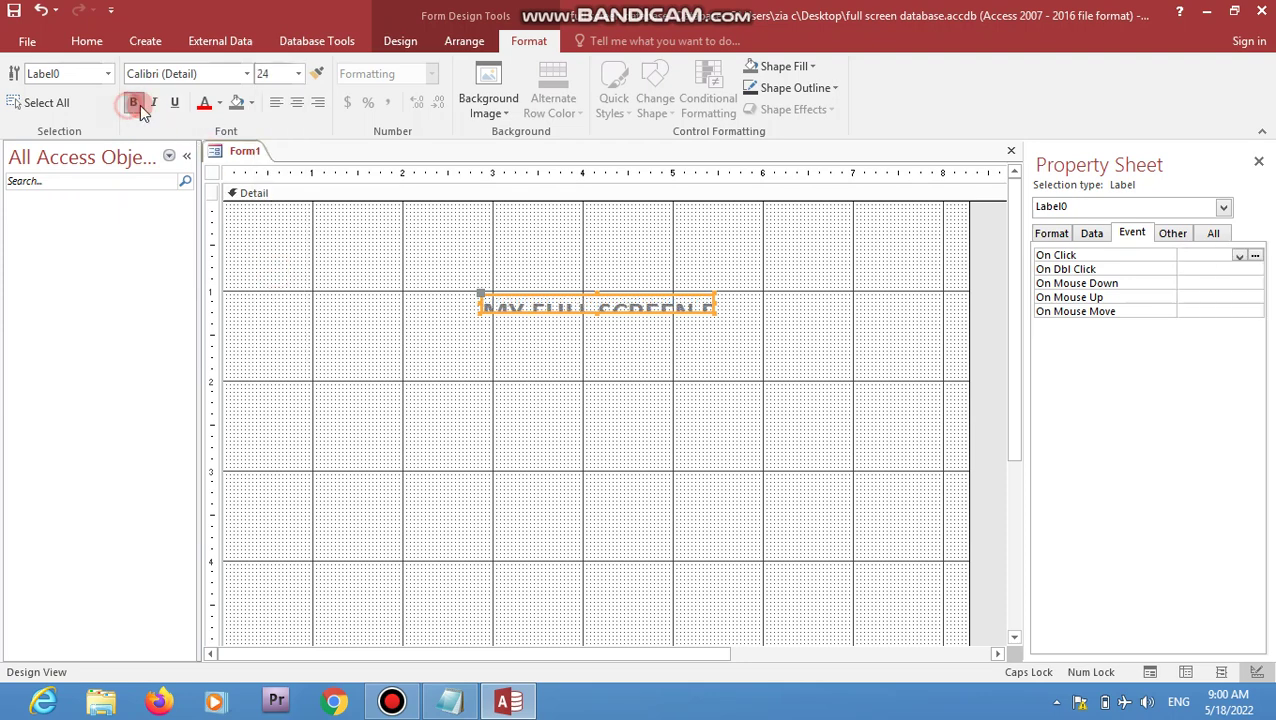
left_click(219, 102)
left_click(331, 163)
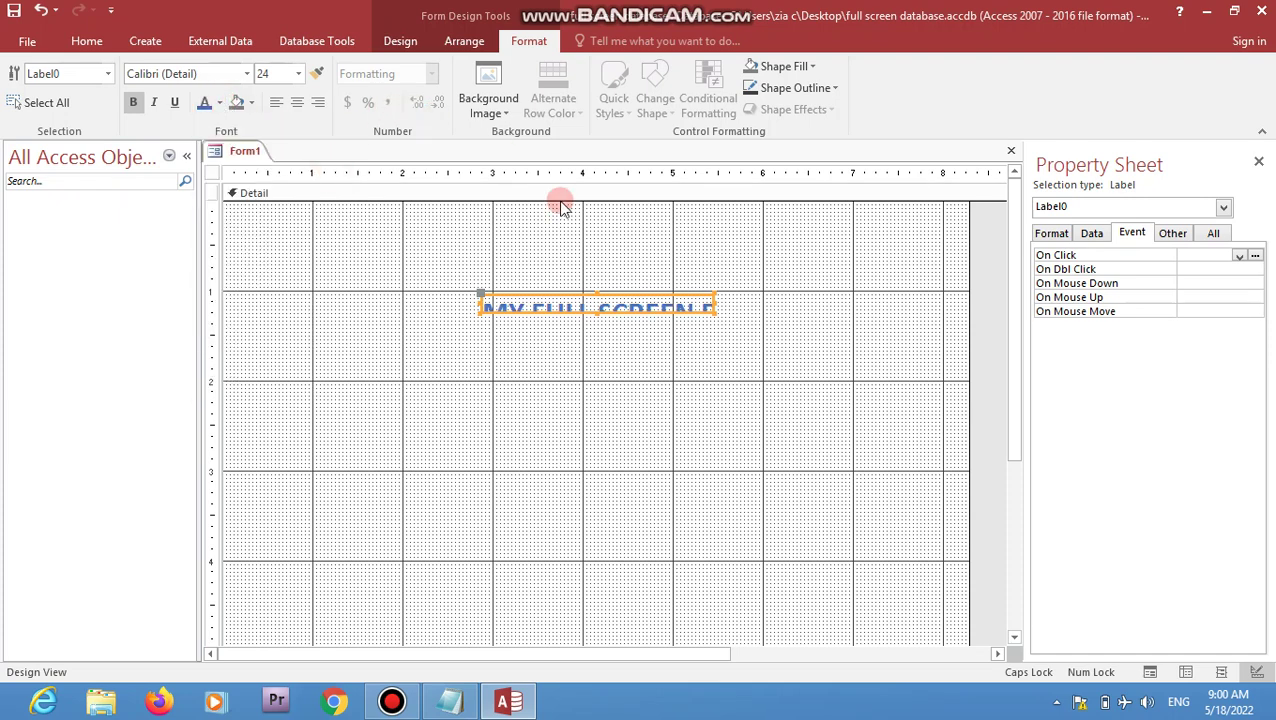
left_click_drag(712, 311, 941, 353)
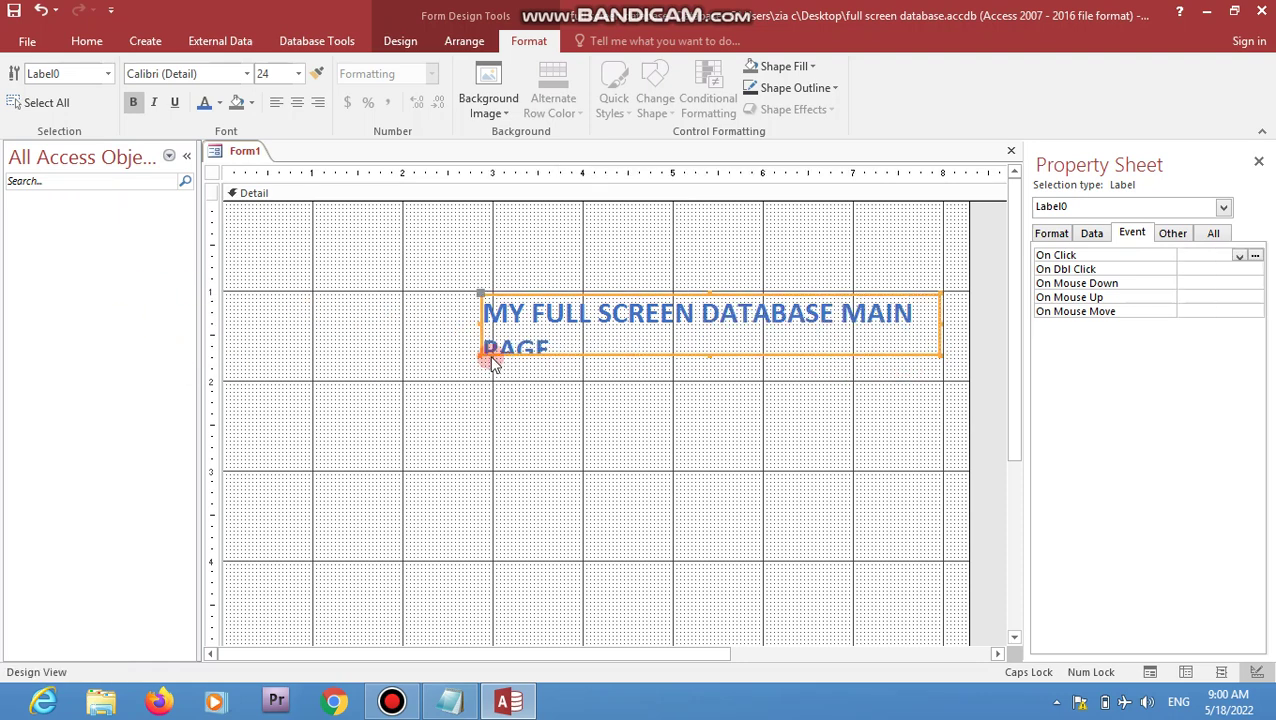
- Widen the title label, centre its text, and move it to the top of Detail
left_click_drag(480, 355, 318, 350)
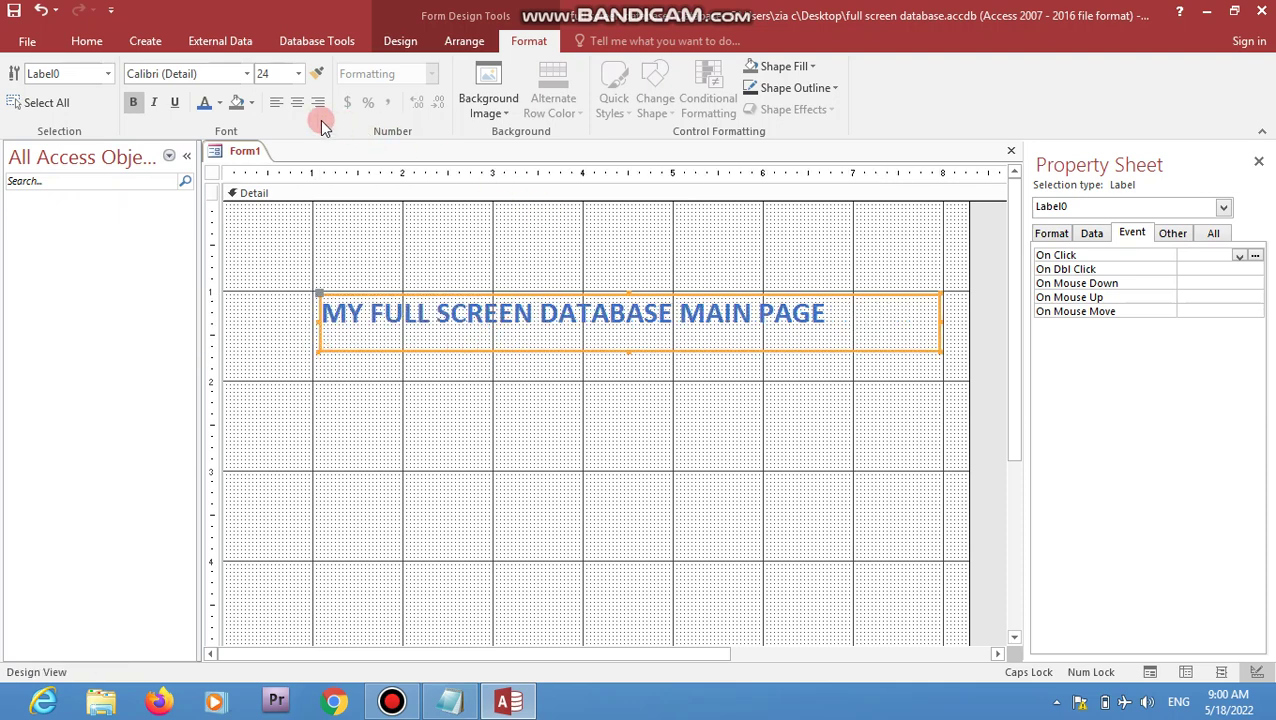
left_click(297, 102)
left_click_drag(618, 290, 587, 224)
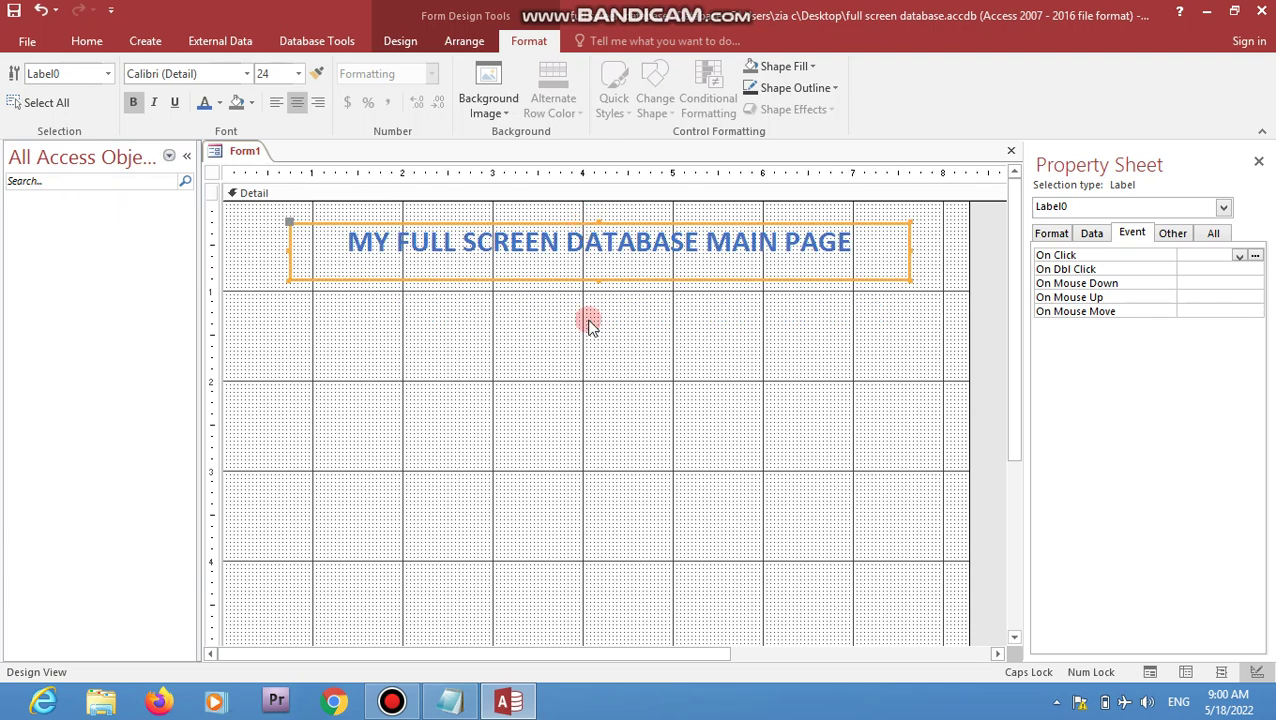
left_click(590, 384)
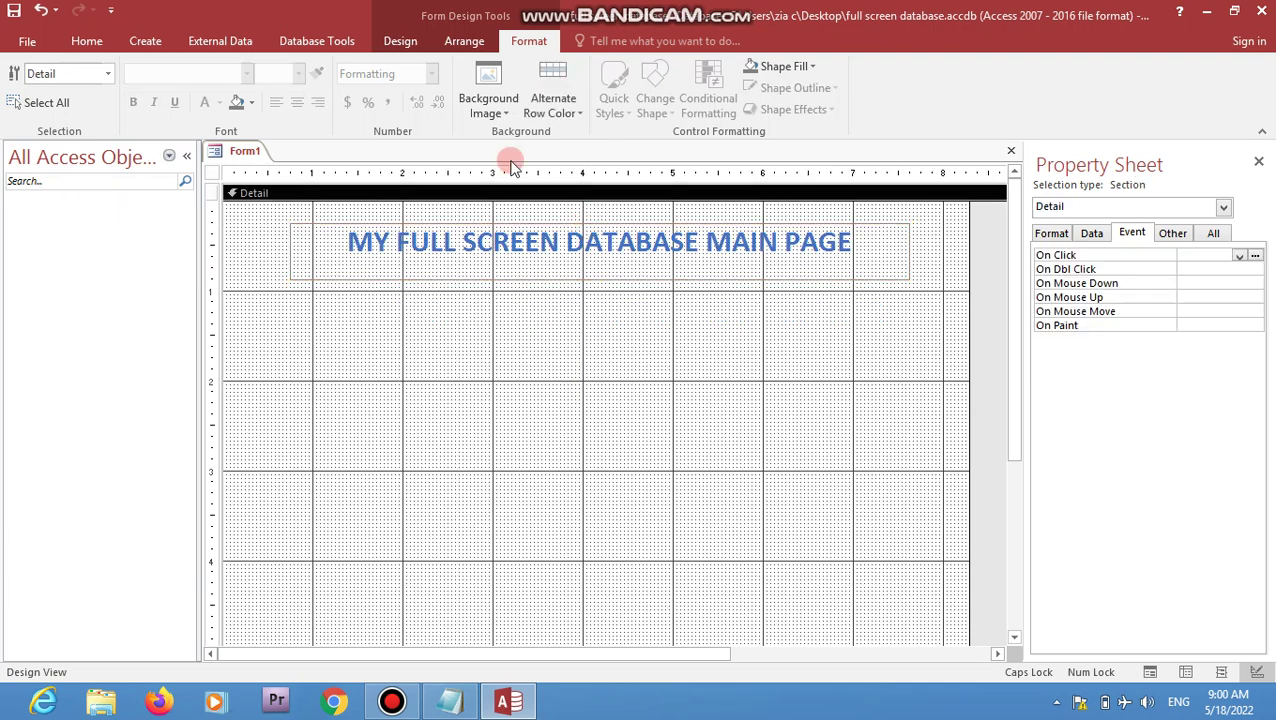
left_click(401, 44)
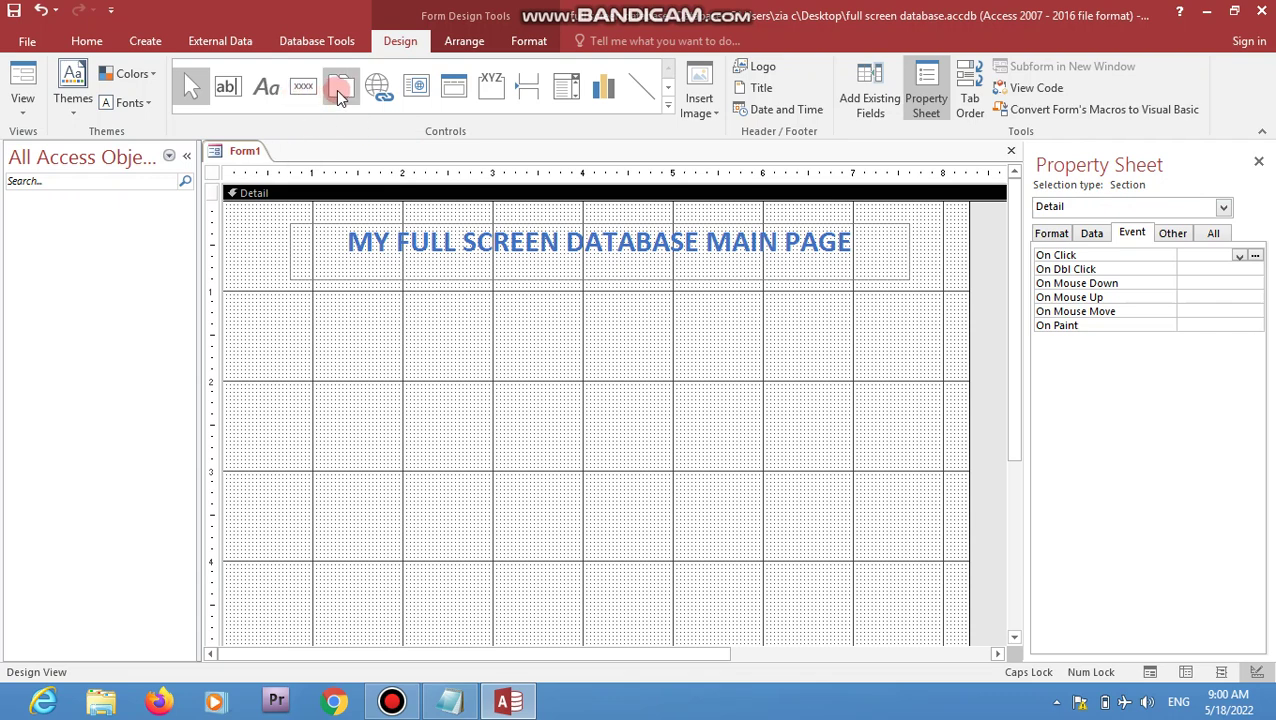
- Draw an option group frame below the title, starting the Option Group Wizard
left_click(502, 98)
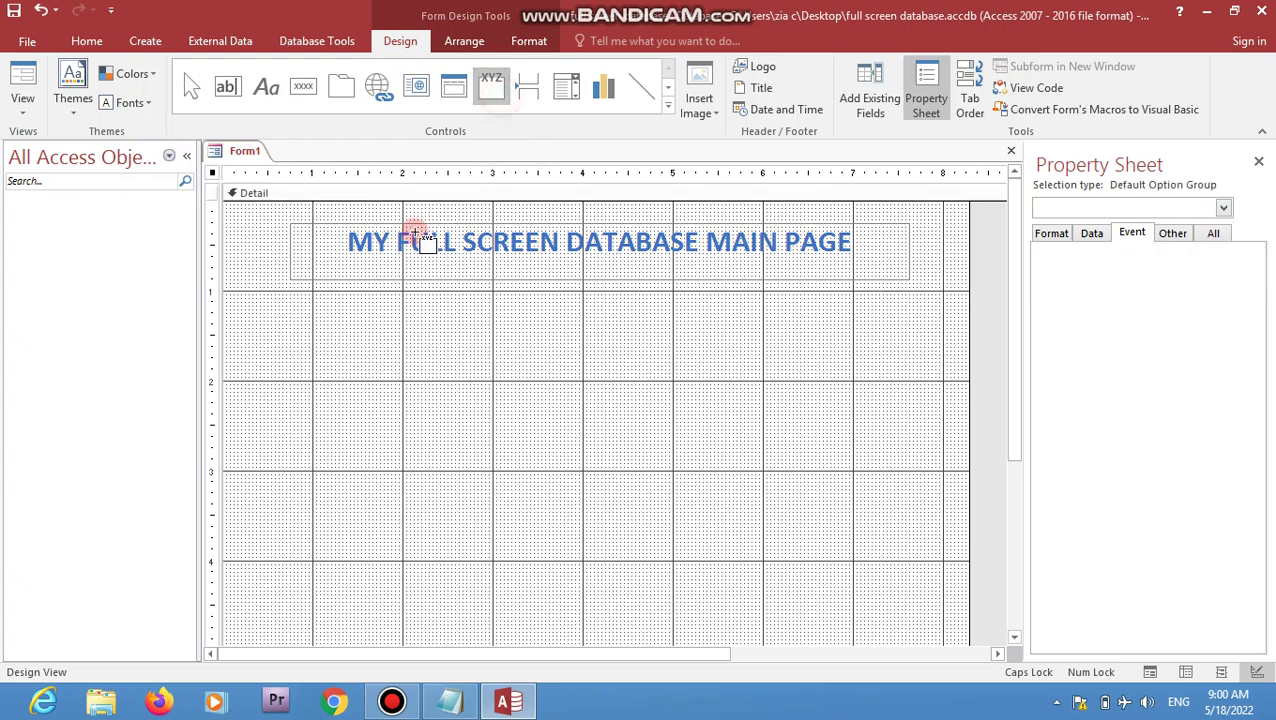
left_click_drag(238, 320, 410, 578)
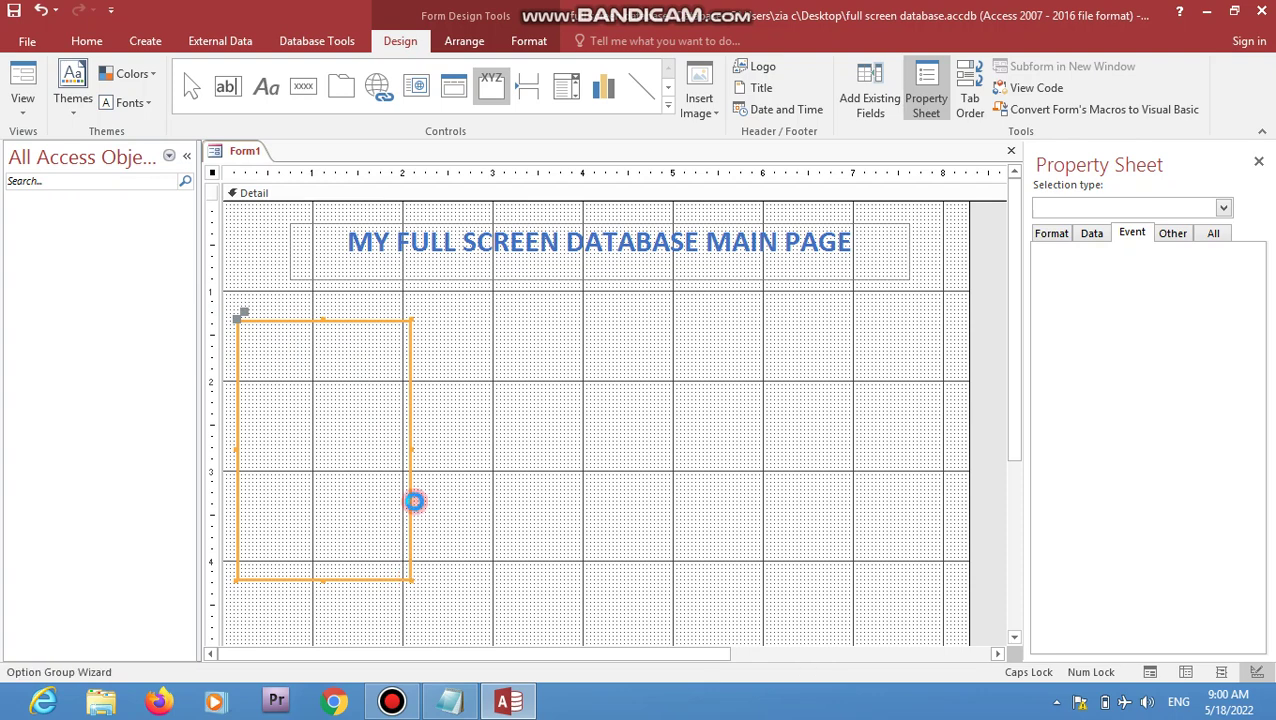
left_click(650, 265)
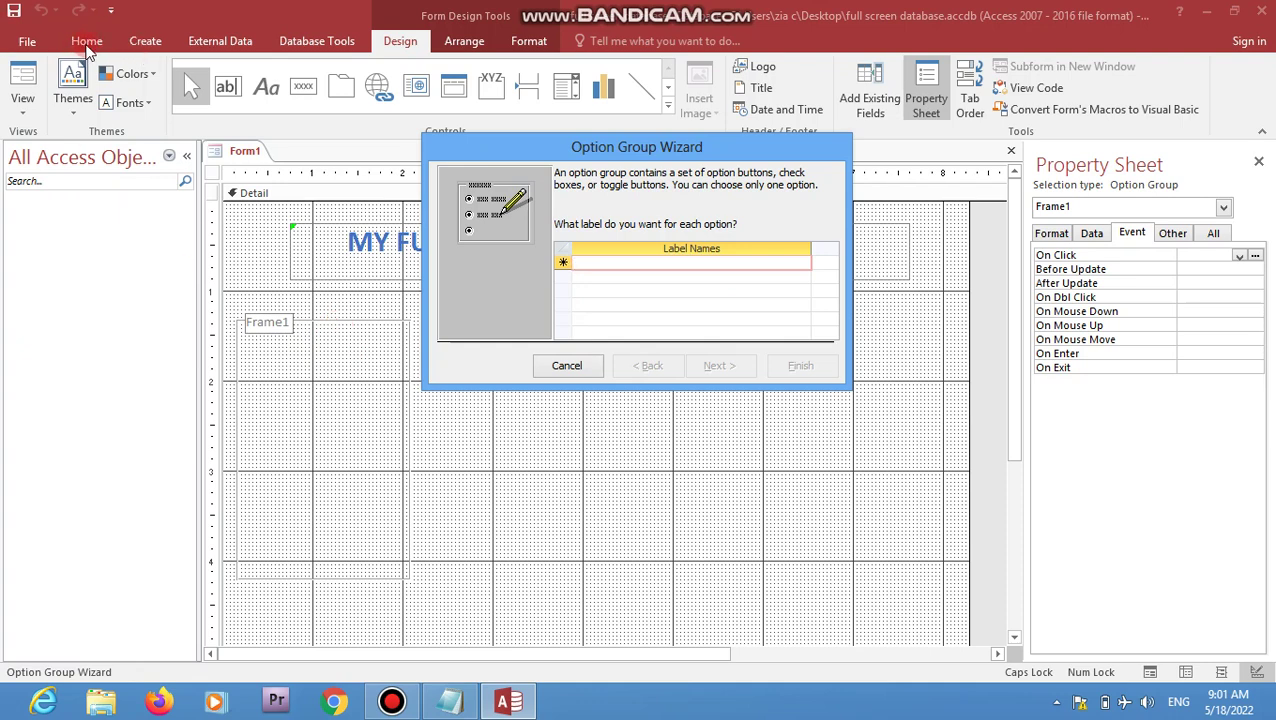
- Enter option labels HOME, STUDENTS, TEACHERS and ATTENDENCE in the wizard
left_click(63, 142)
left_click(88, 233)
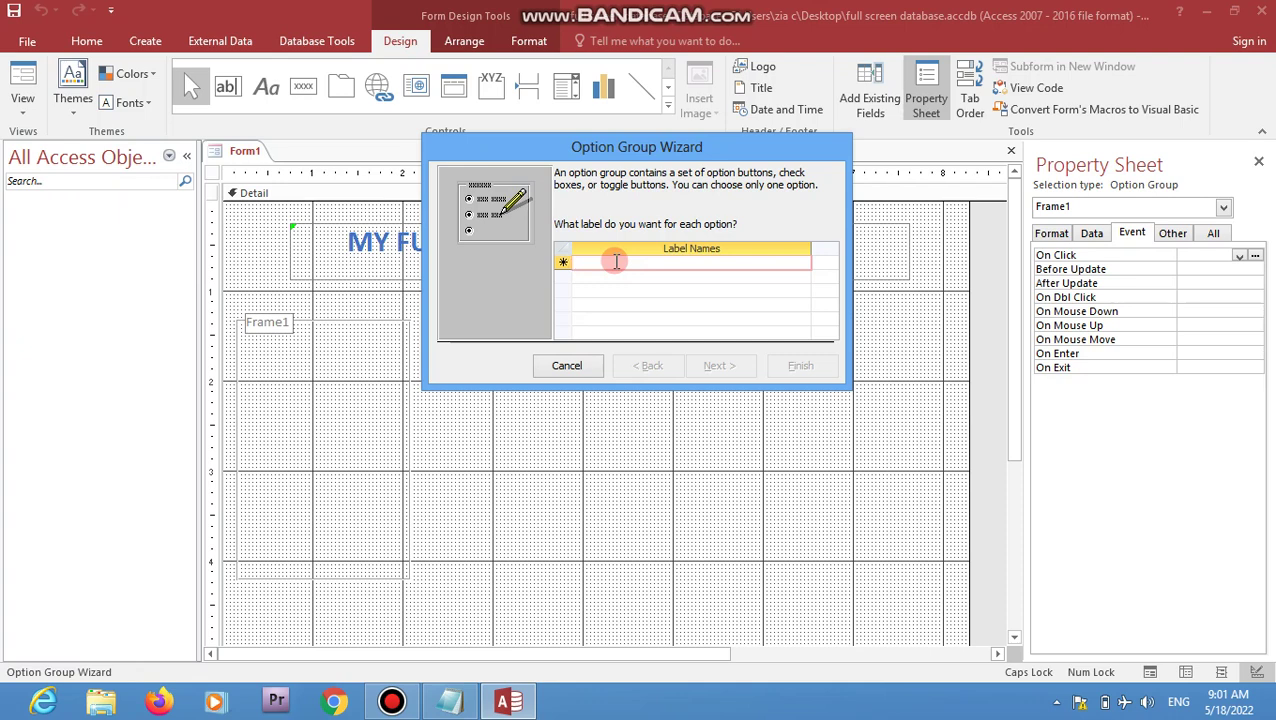
type("HOME")
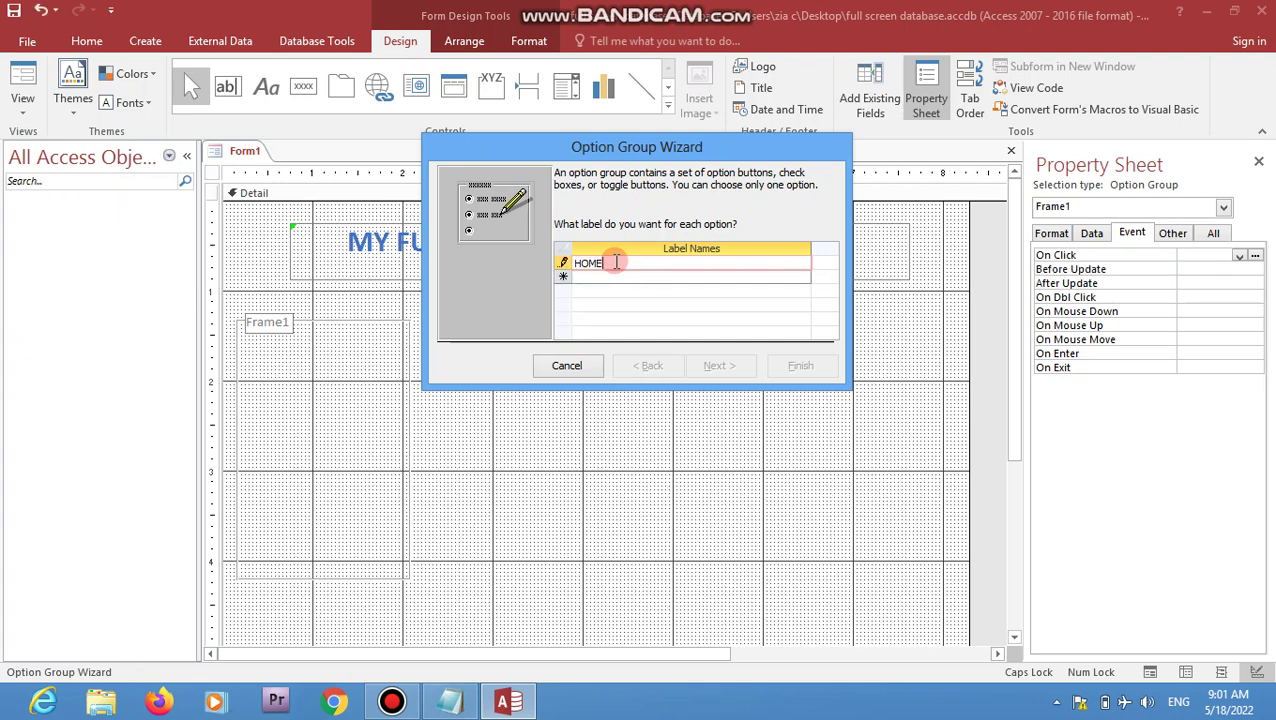
key("Return")
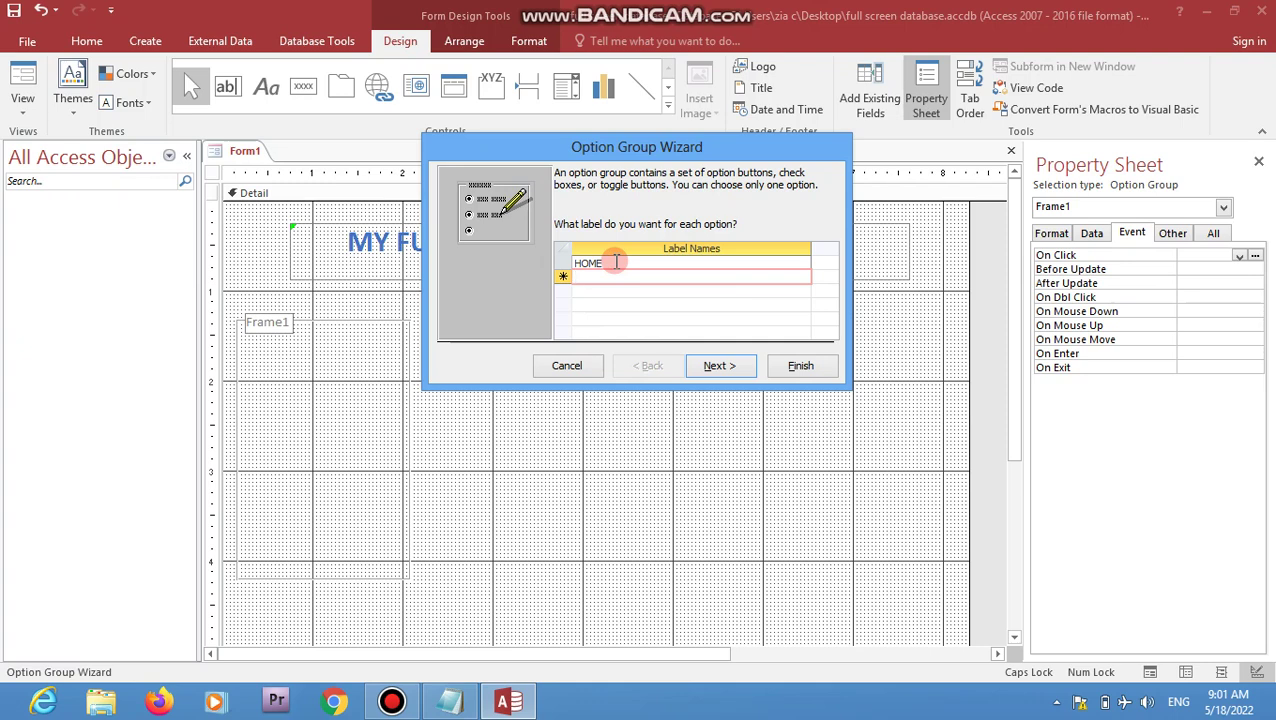
left_click(575, 263)
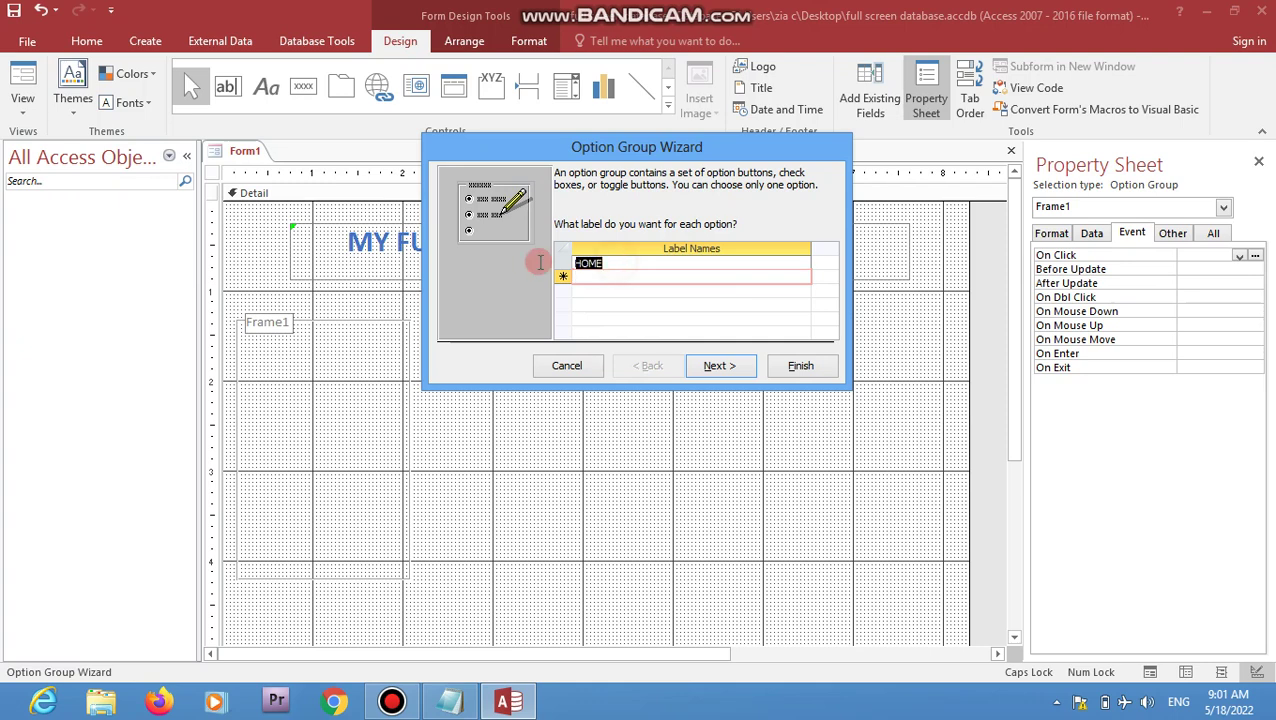
left_click(600, 278)
type("STUDENTS")
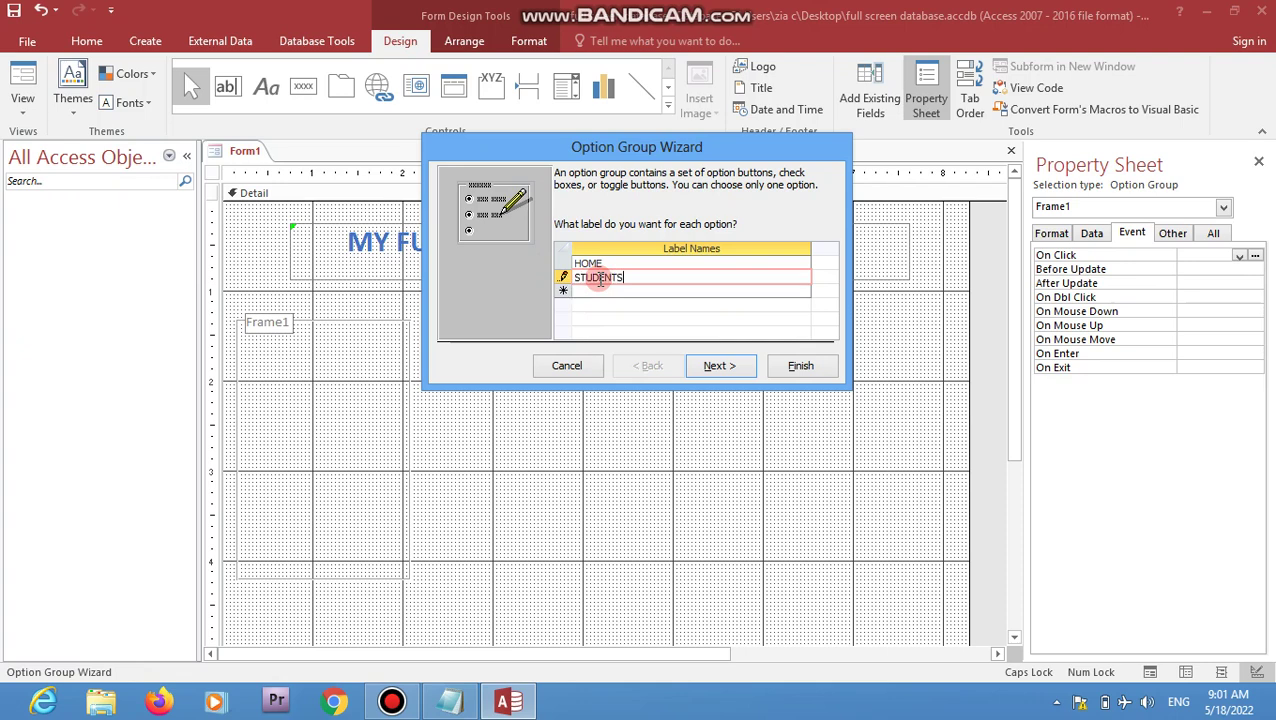
key("Return")
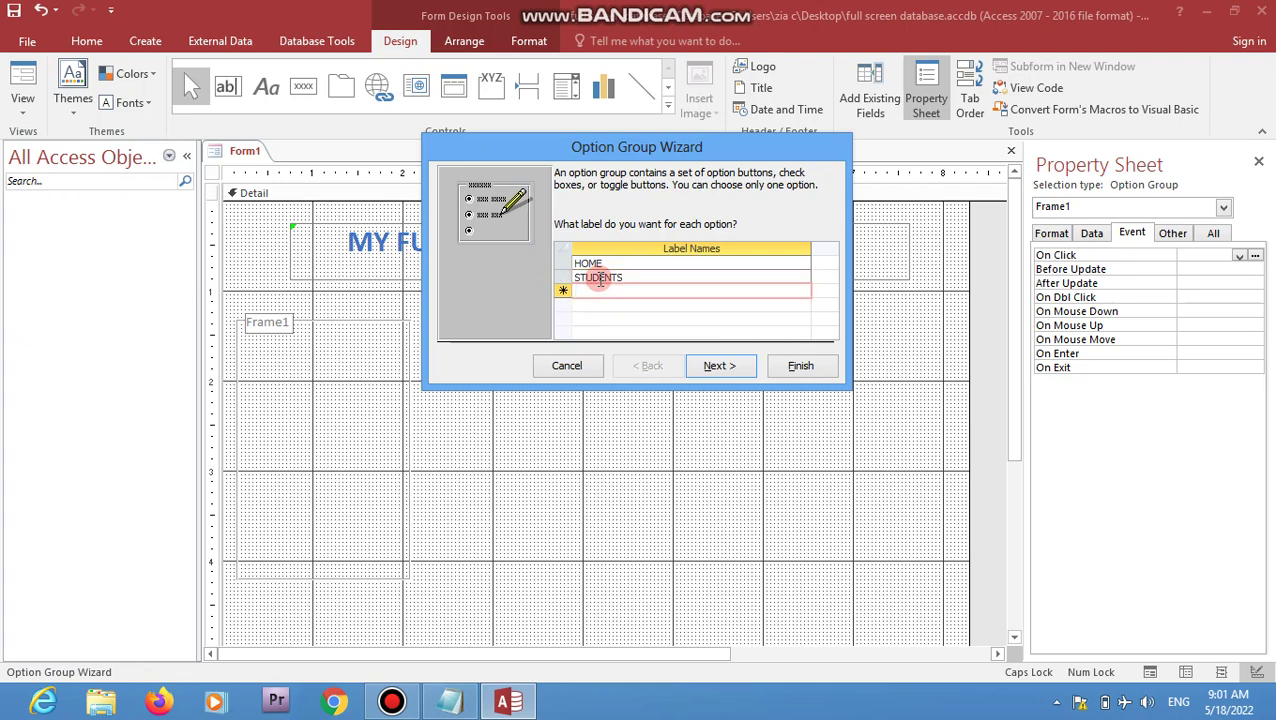
type("TEACHERS")
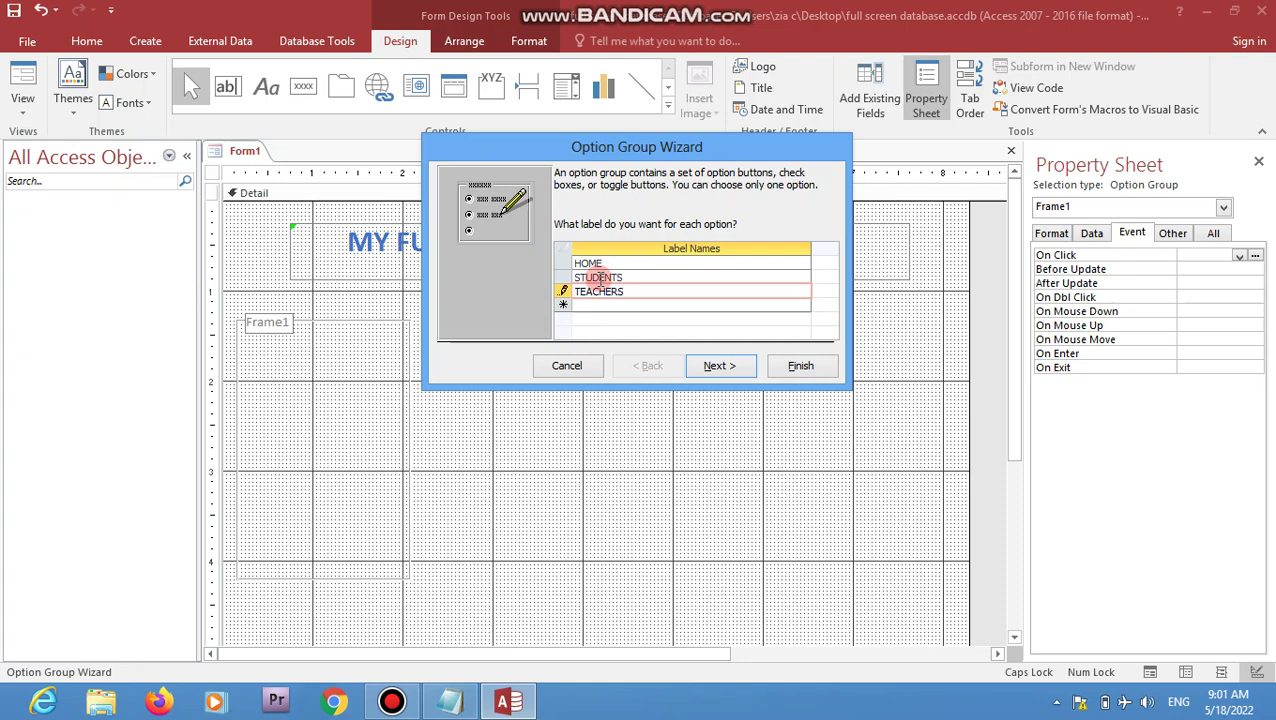
key("Return")
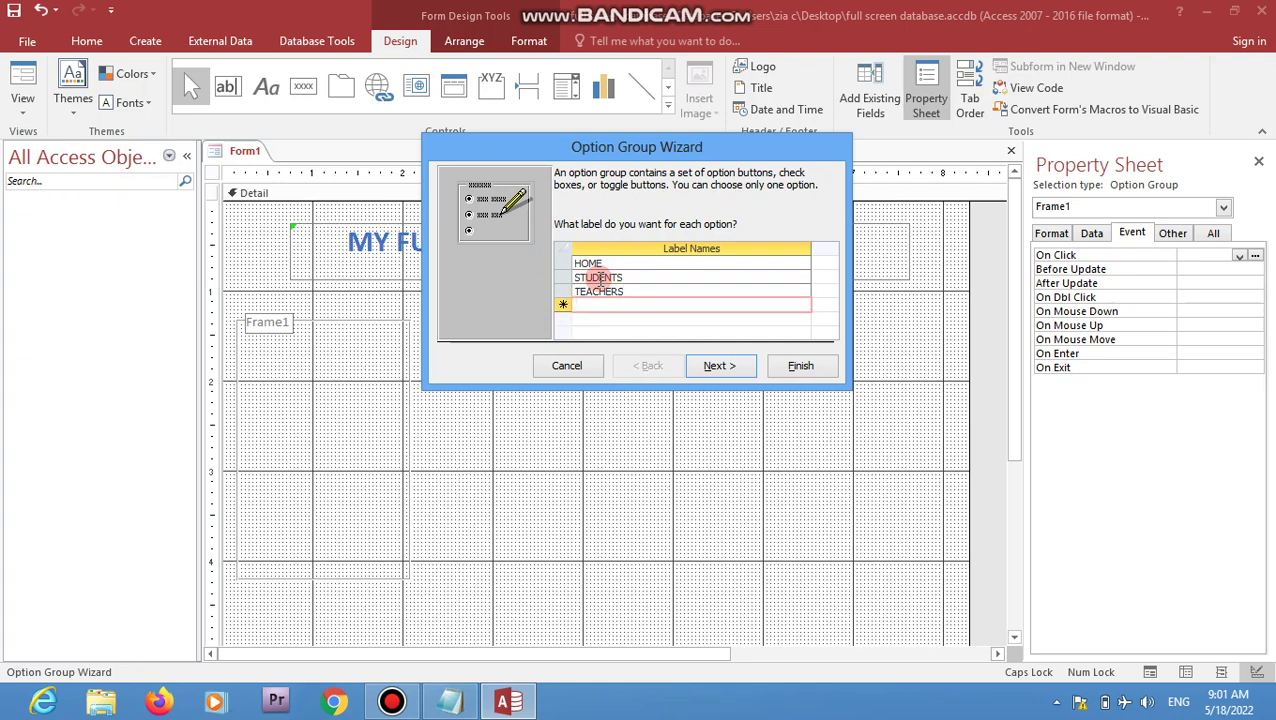
type("ATTENDENCE")
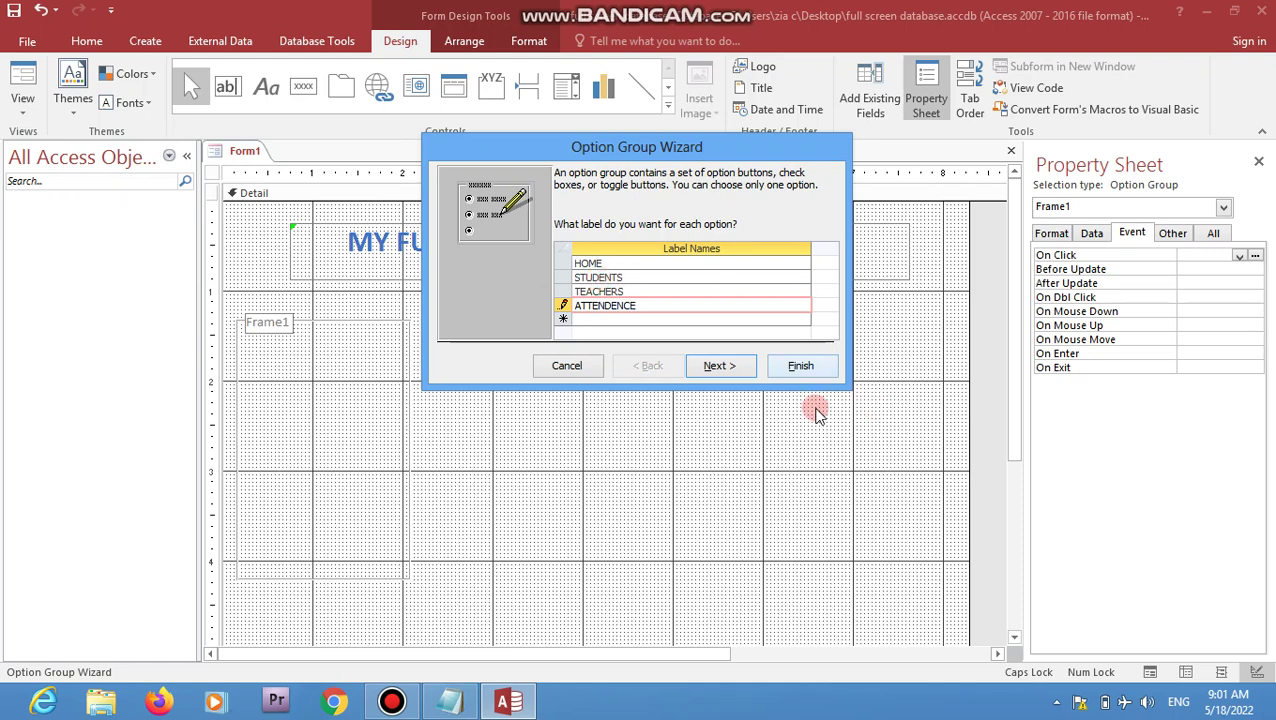
- Choose no default, keep values 1 to 4, use toggle buttons, and finish the wizard
left_click(735, 366)
left_click(731, 362)
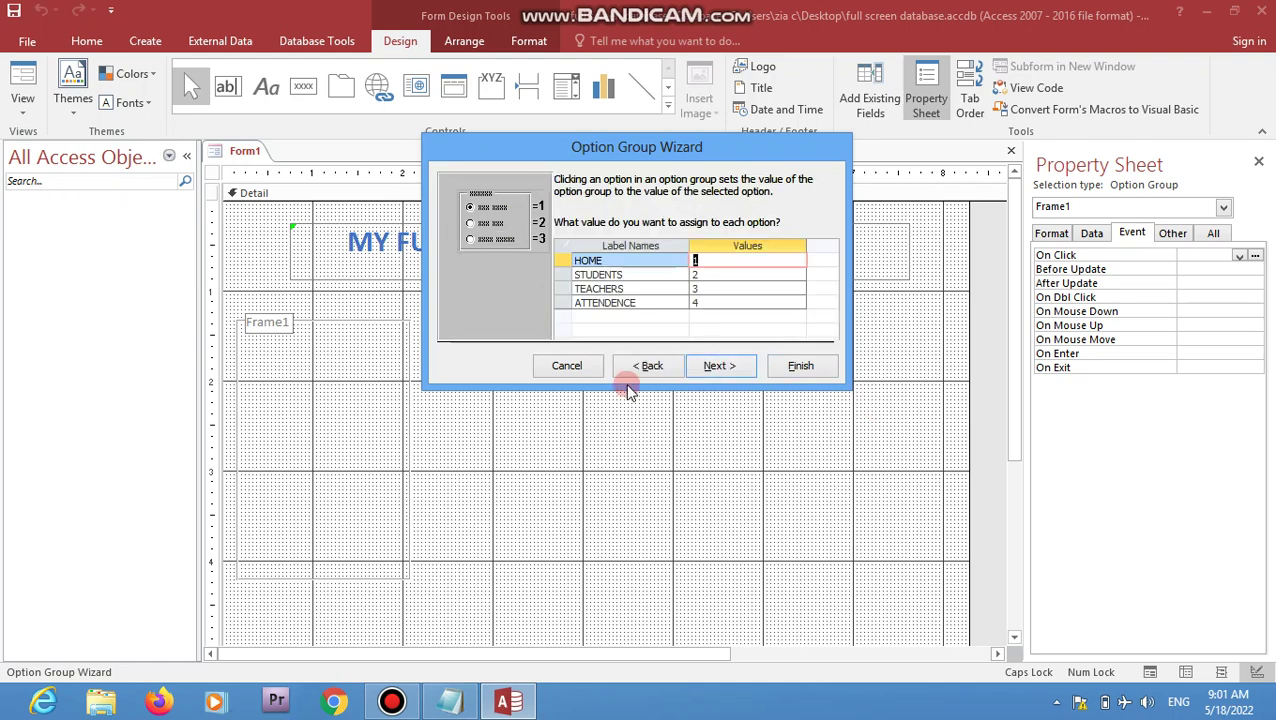
left_click(652, 366)
left_click(621, 248)
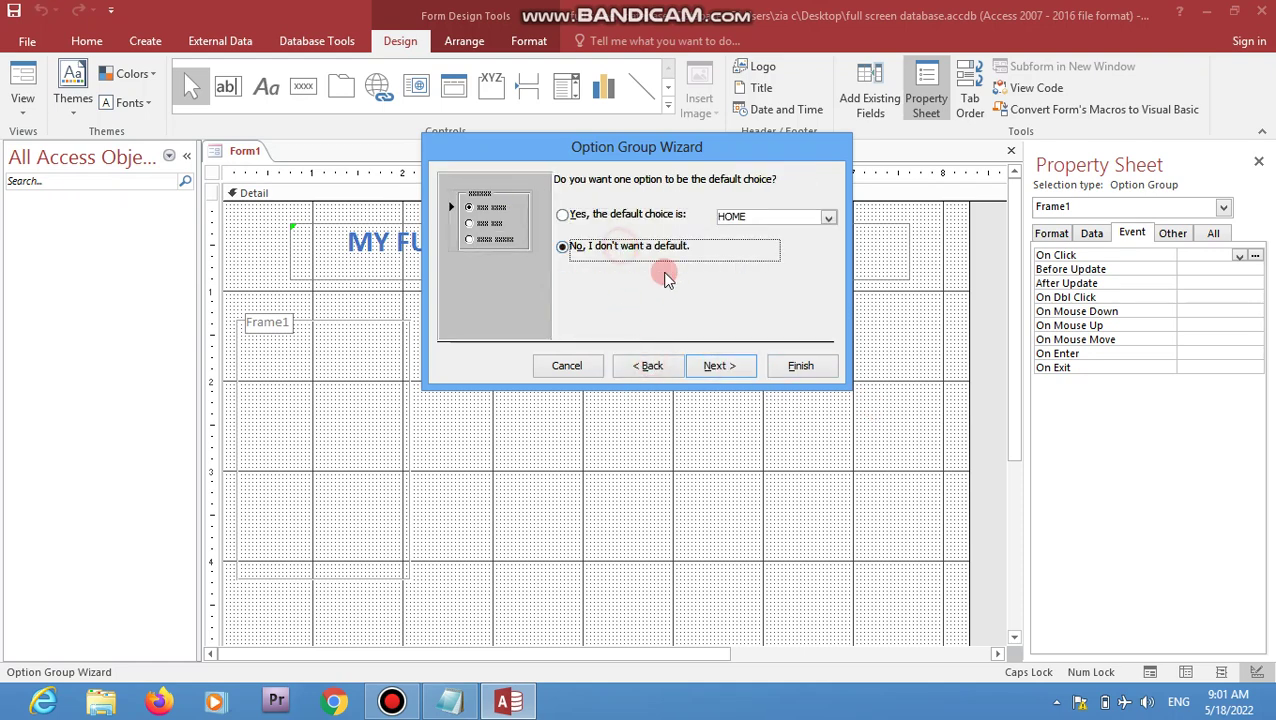
left_click(735, 362)
left_click(727, 362)
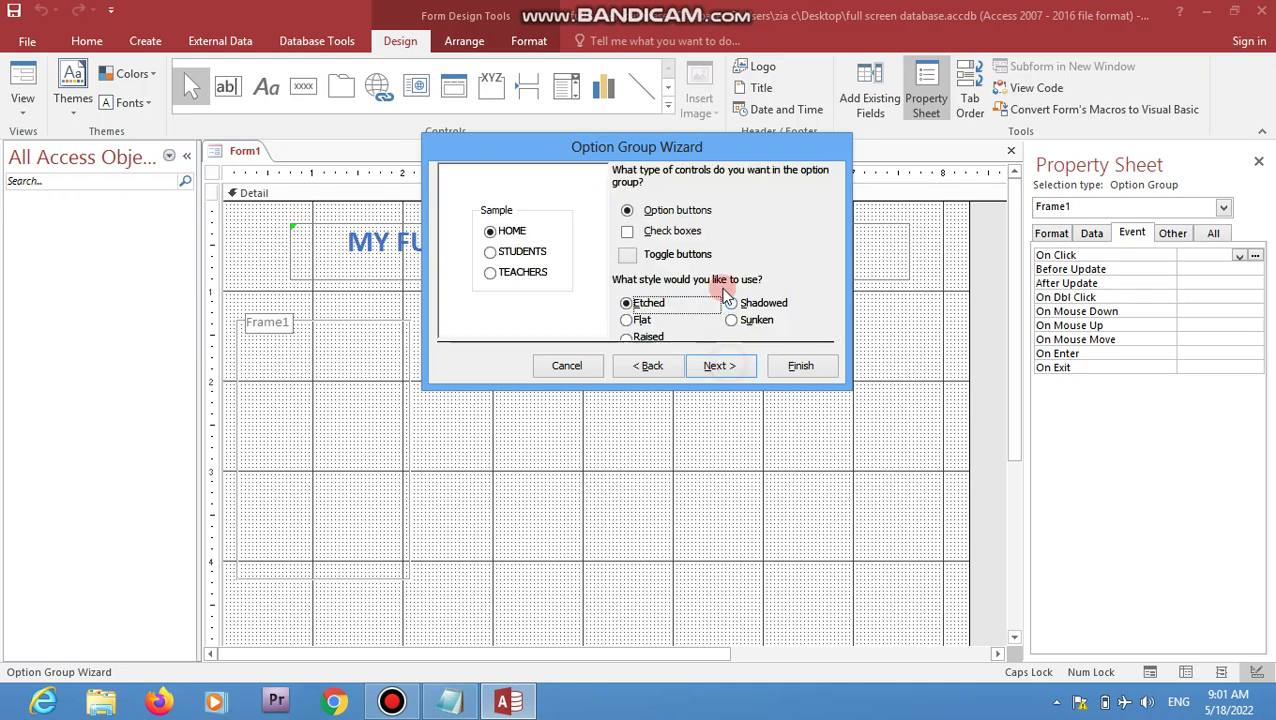
left_click(642, 259)
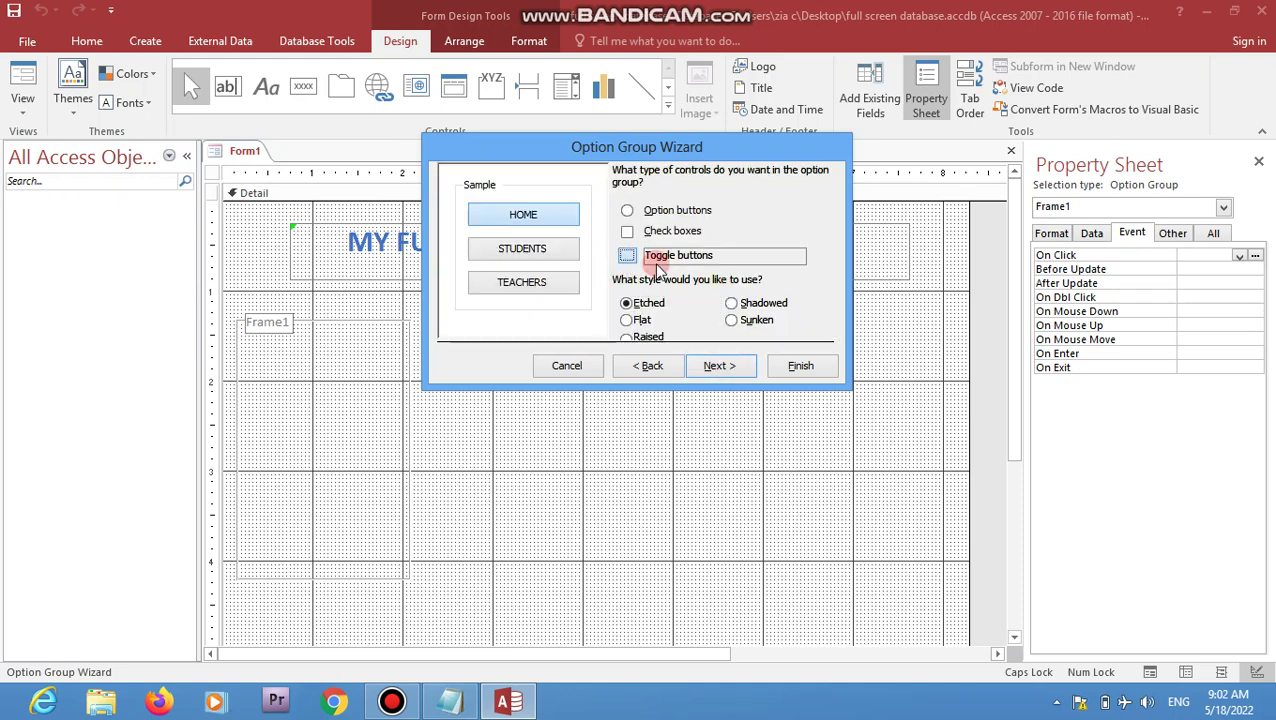
left_click(730, 365)
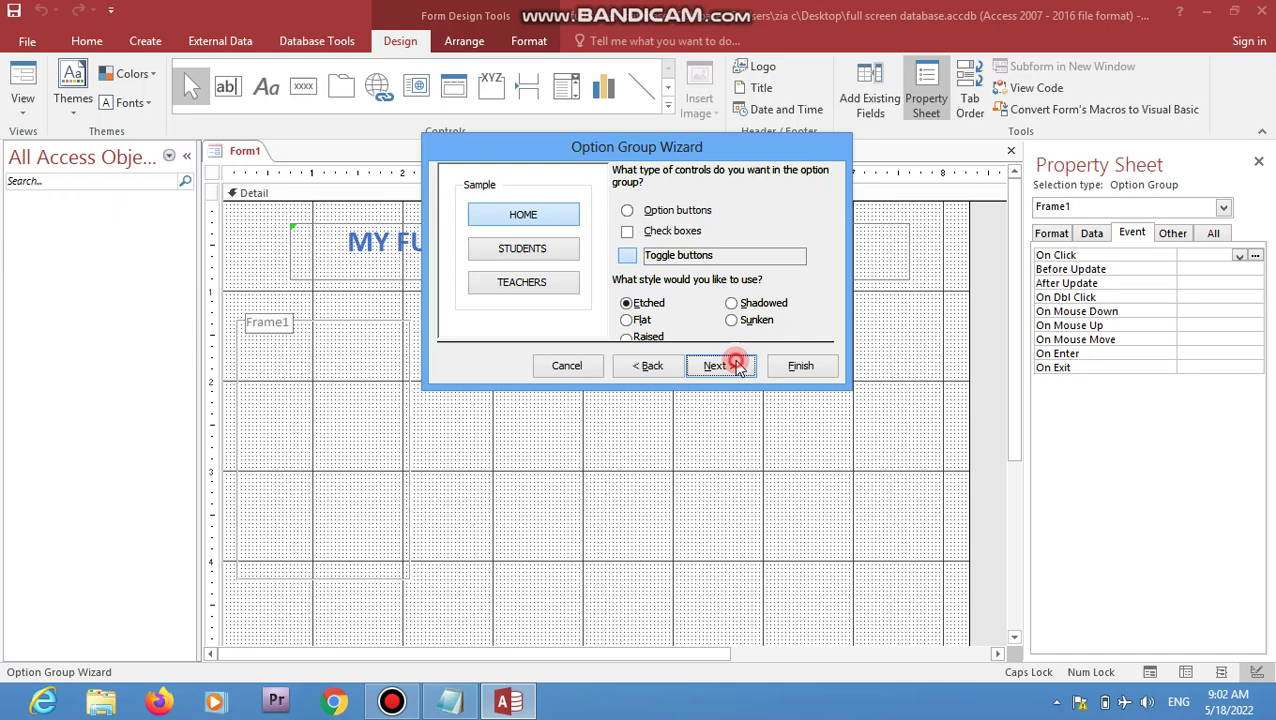
left_click(805, 366)
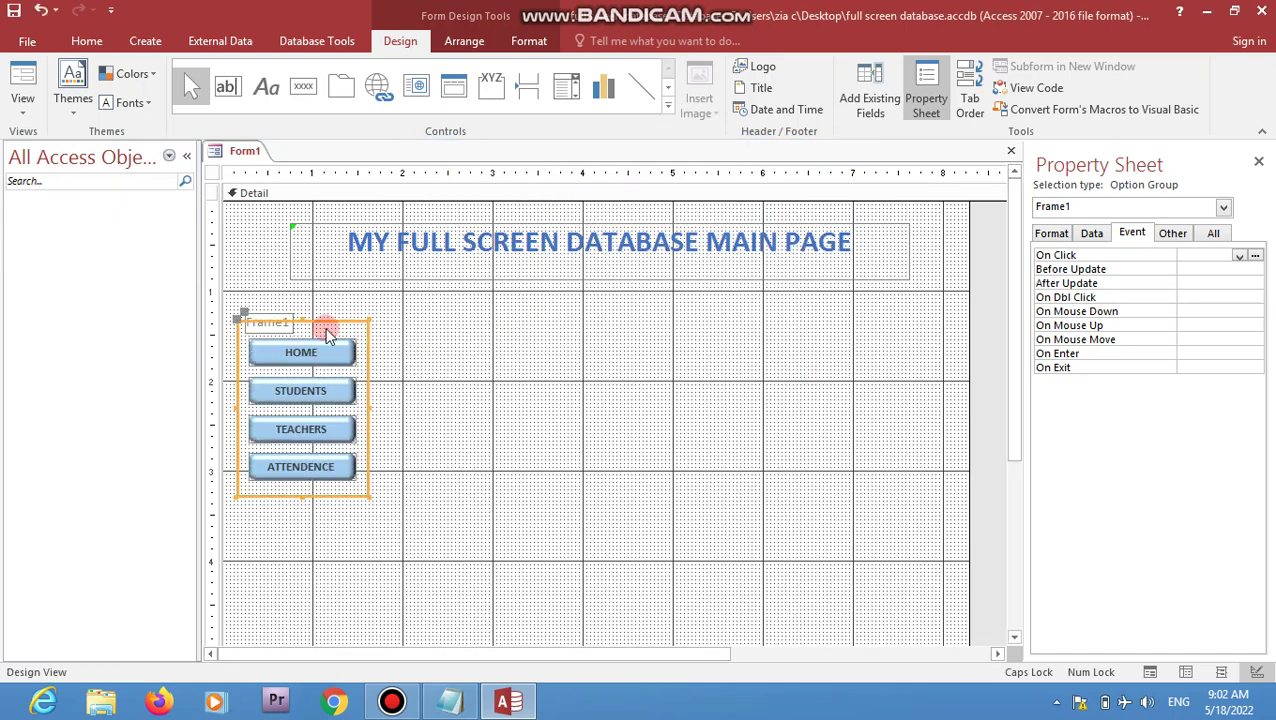
- Replace the Frame1 caption with 'NAVIGATIONS' and close the Property Sheet
left_click(281, 320)
left_click_drag(290, 321, 237, 318)
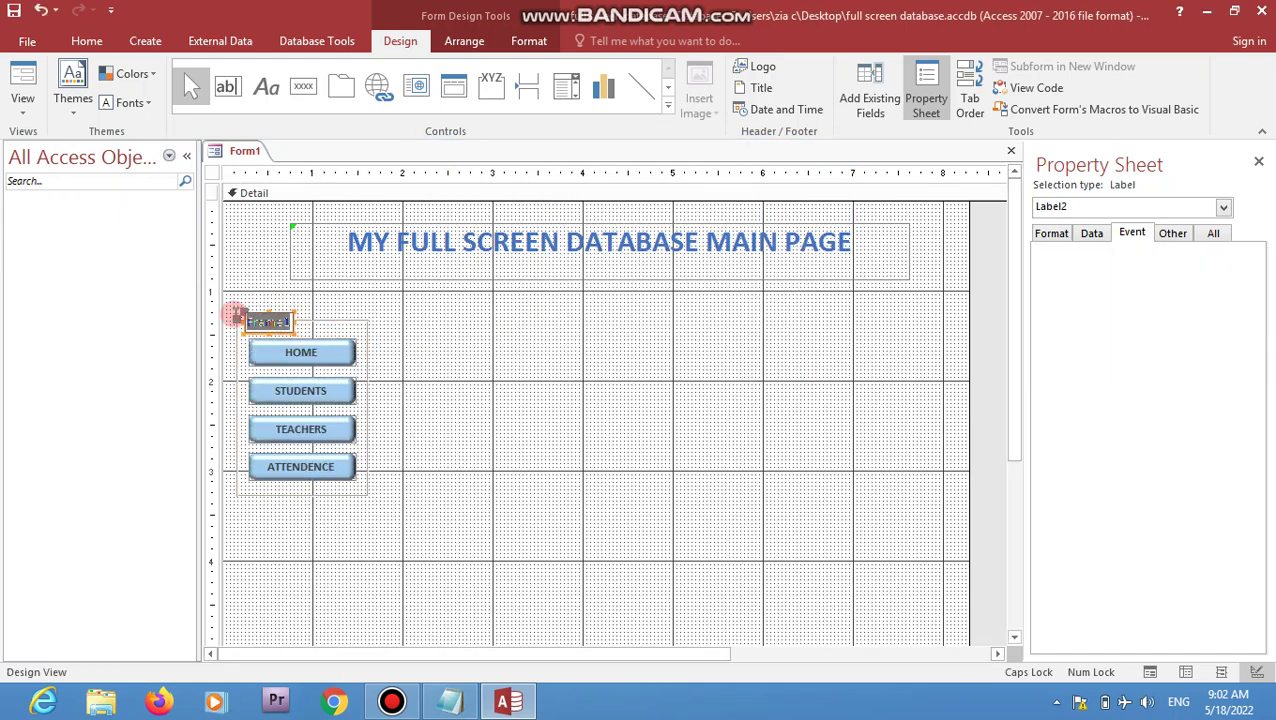
key("Delete")
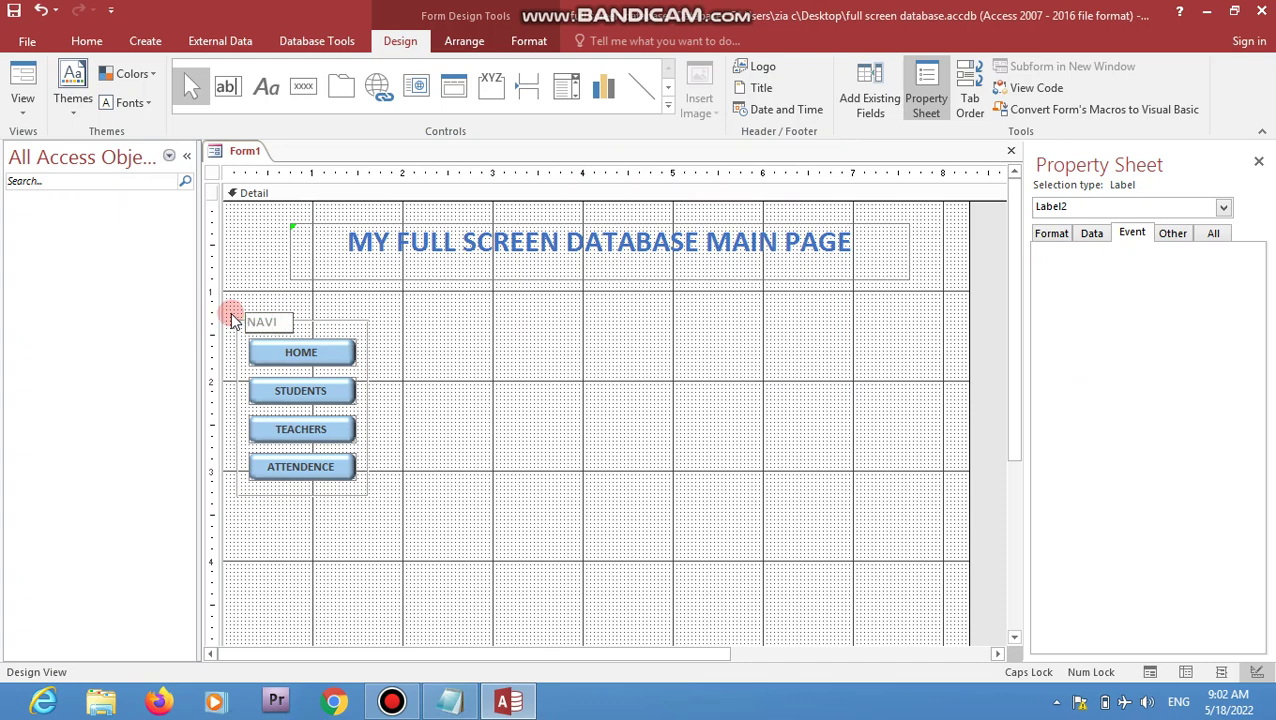
type("NAVIGATIONS")
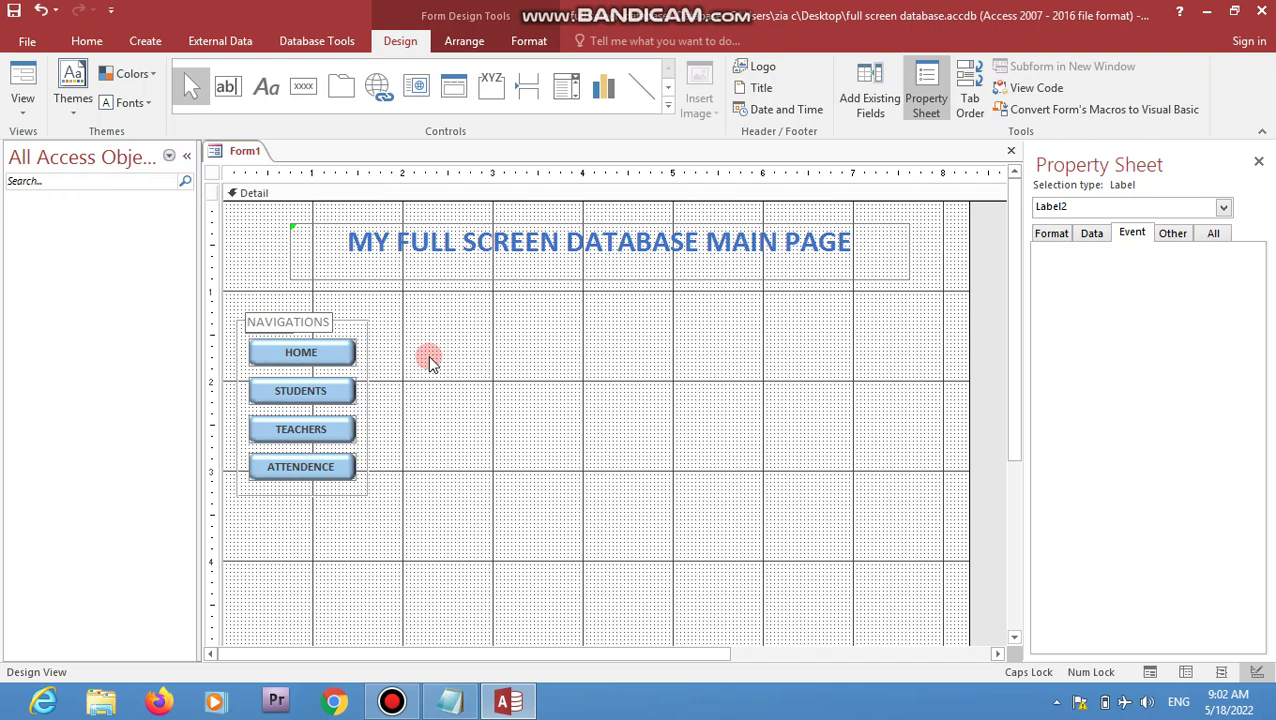
left_click(458, 358)
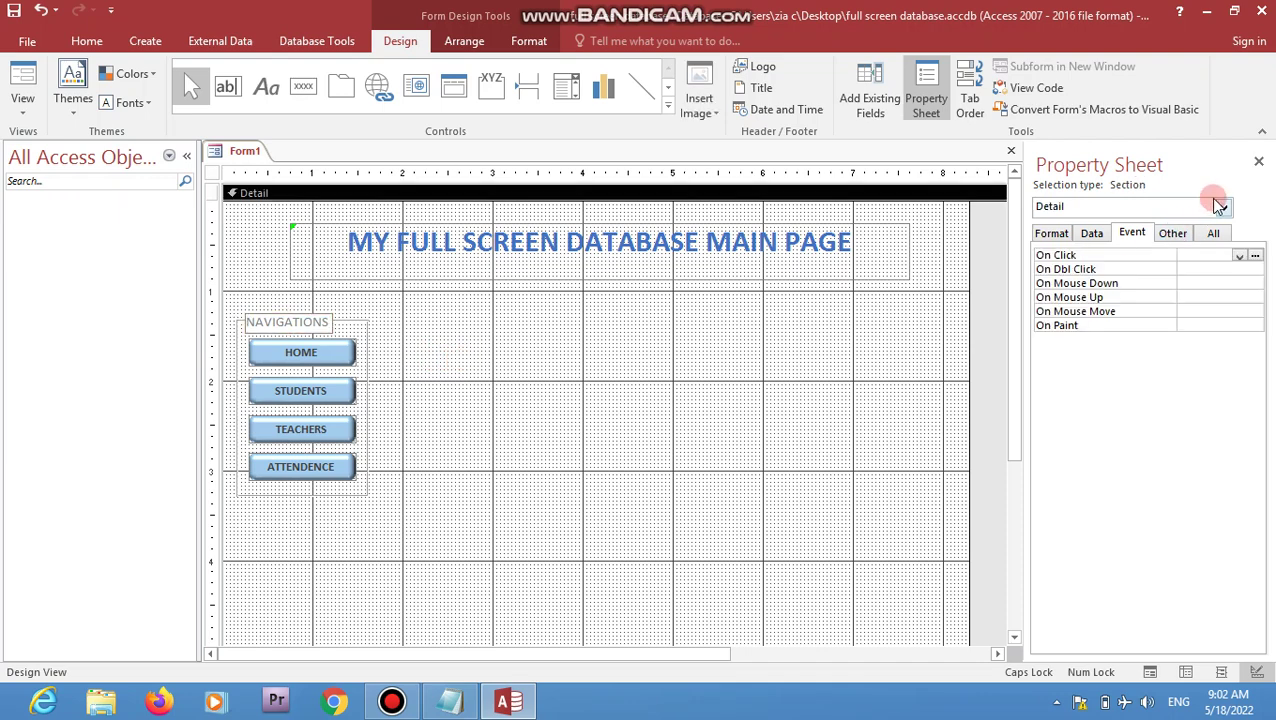
left_click(1258, 161)
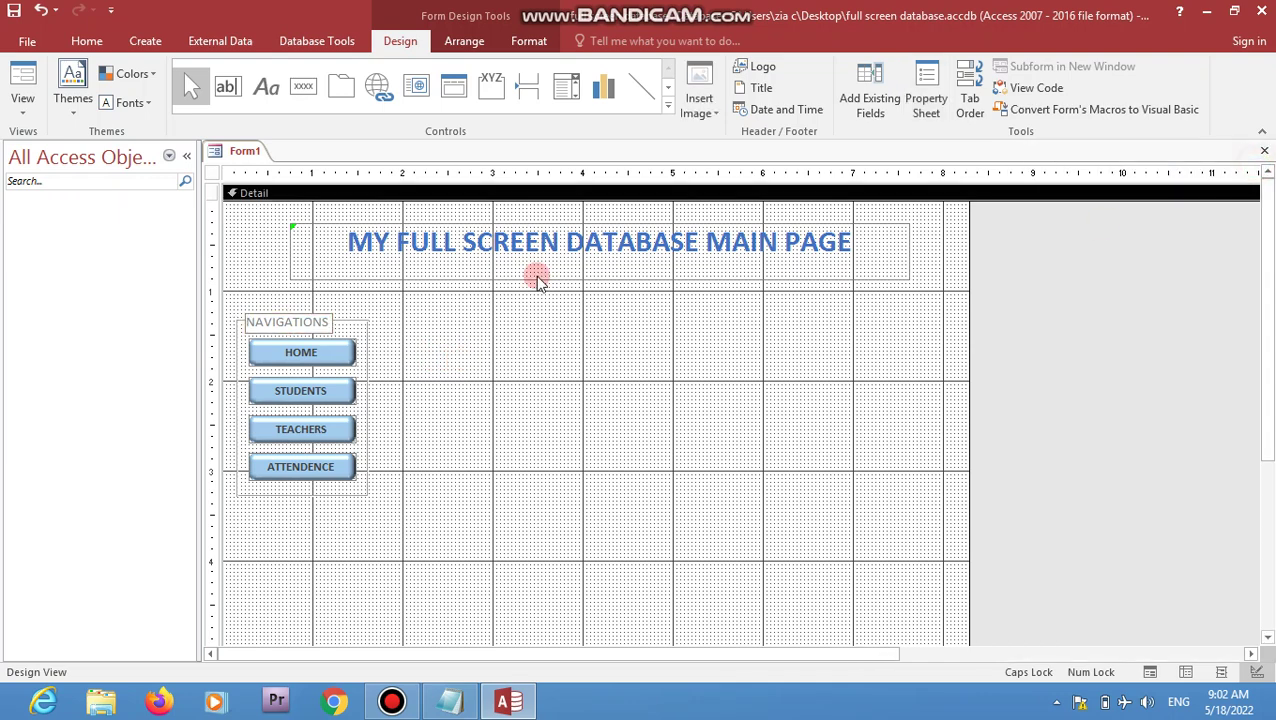
left_click(27, 73)
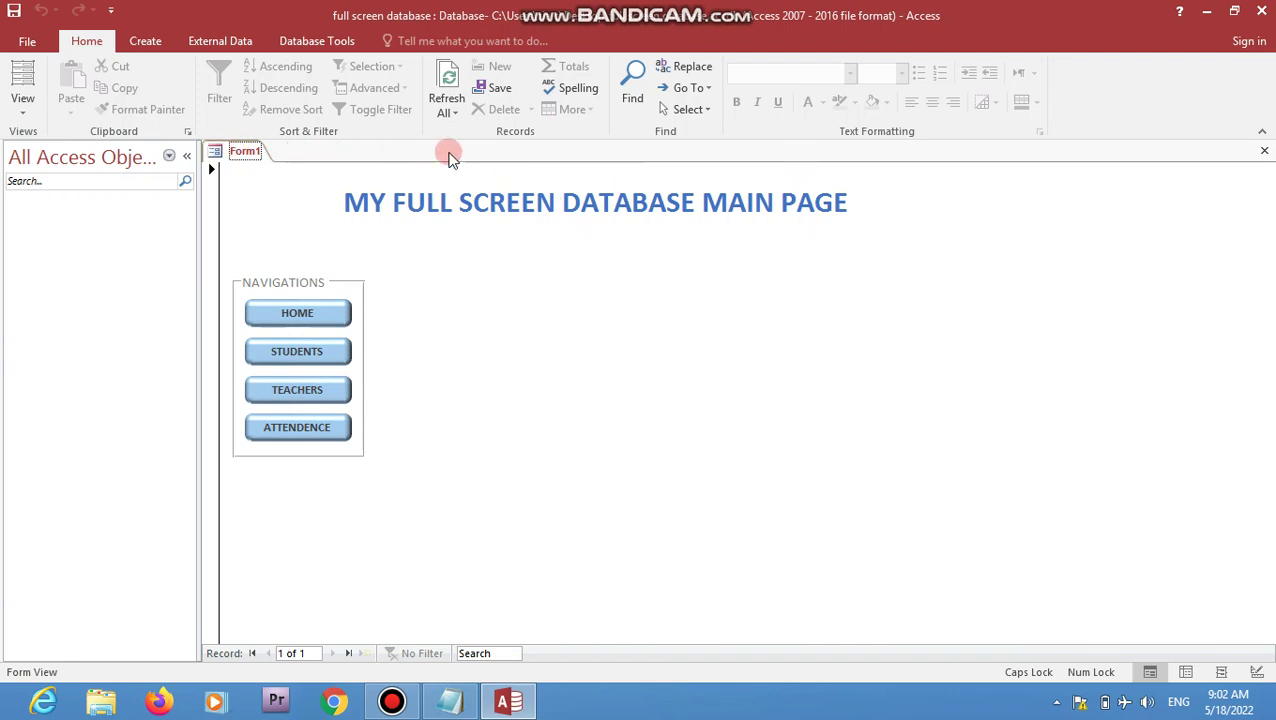
left_click(146, 46)
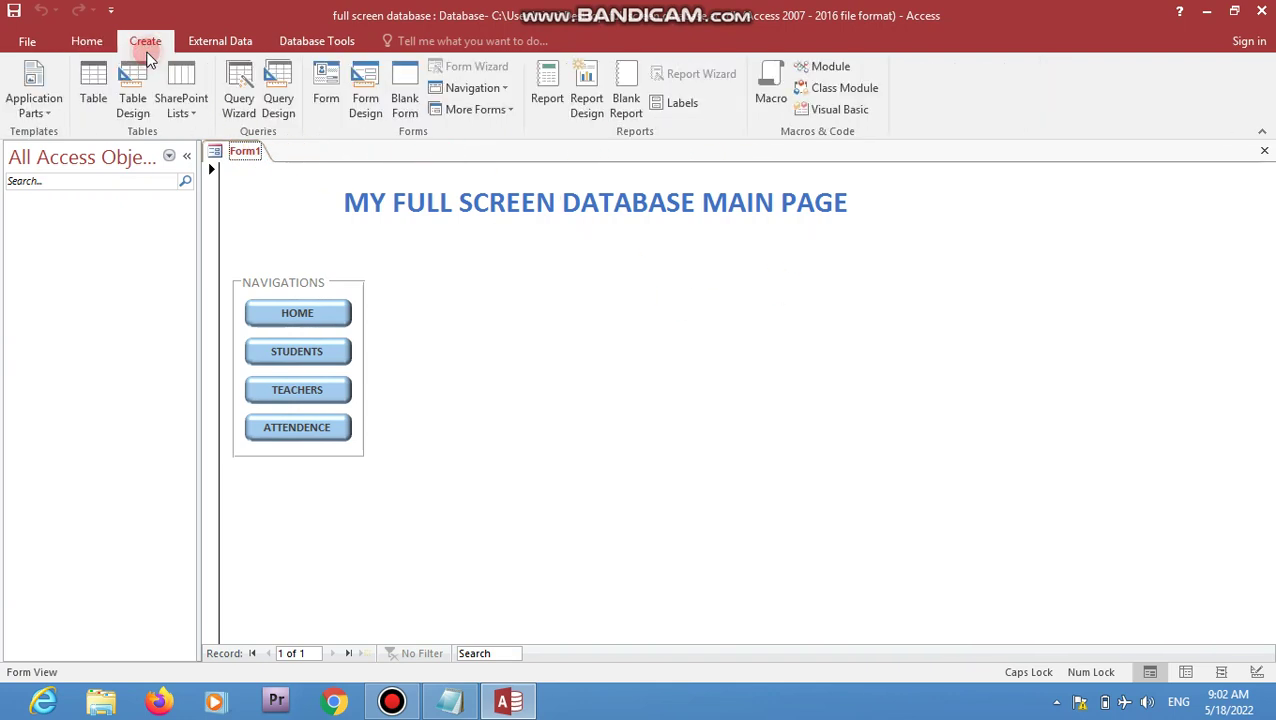
left_click(218, 41)
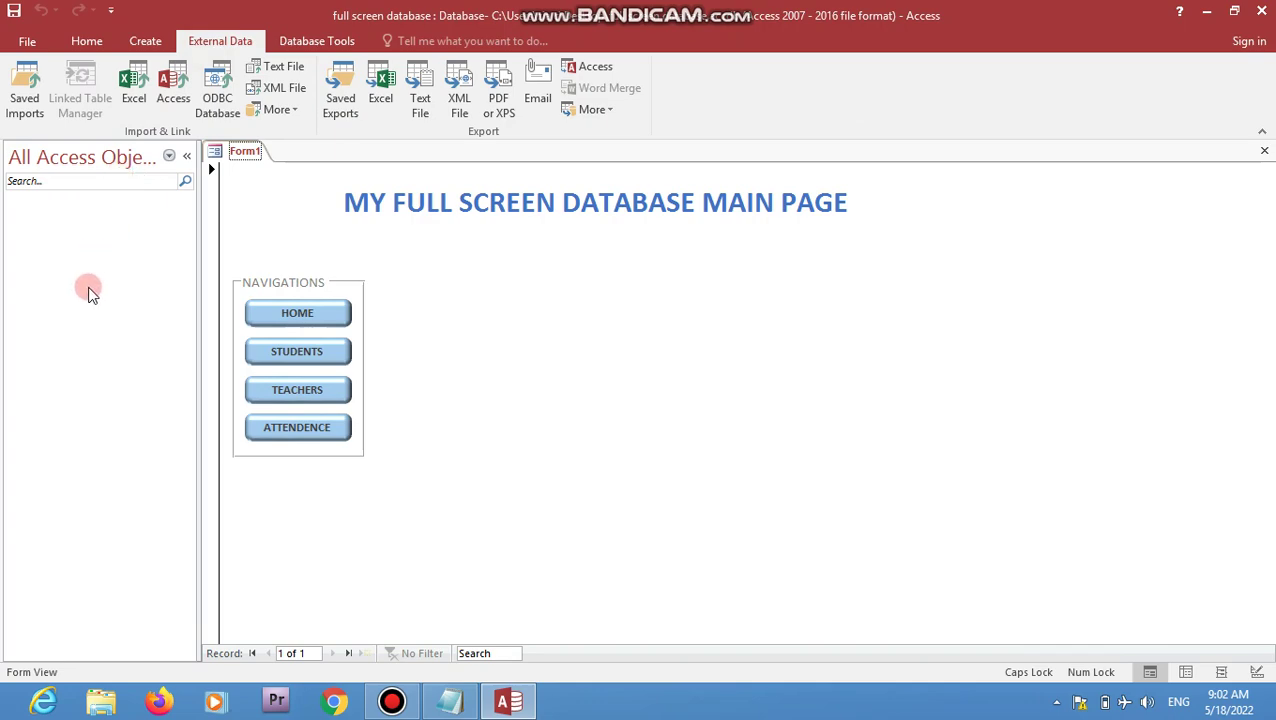
left_click(27, 41)
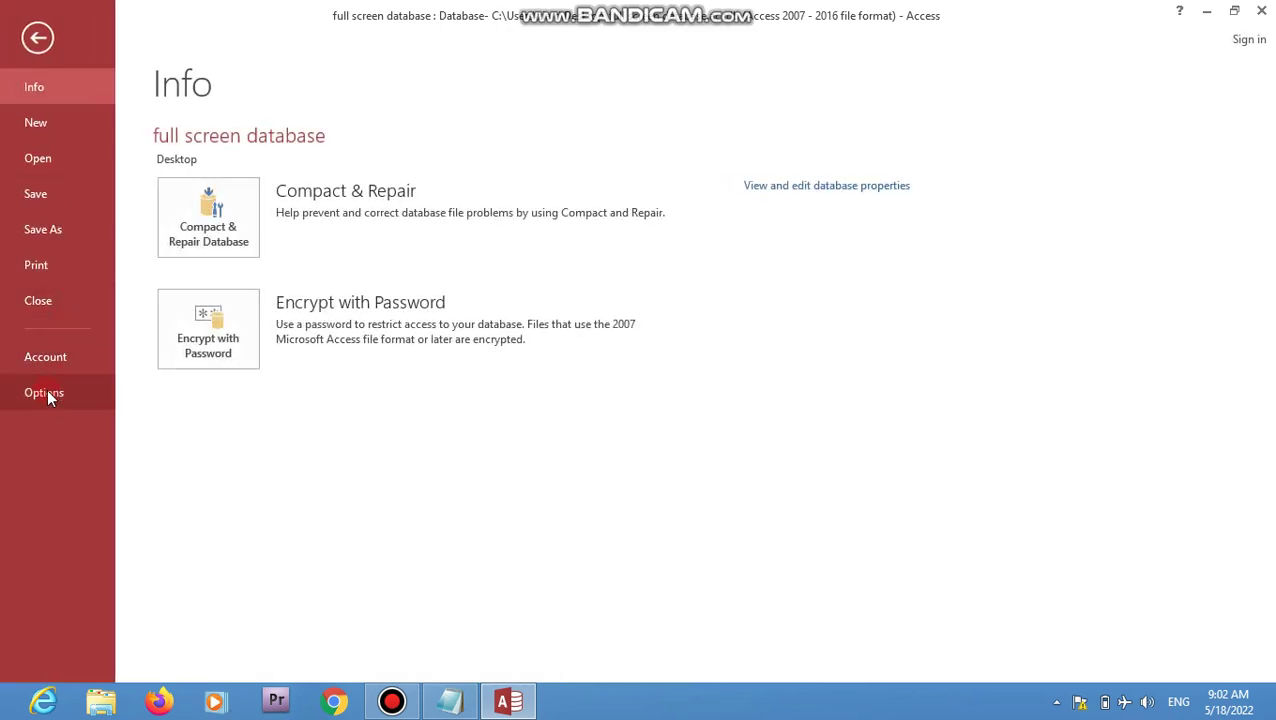
left_click(39, 44)
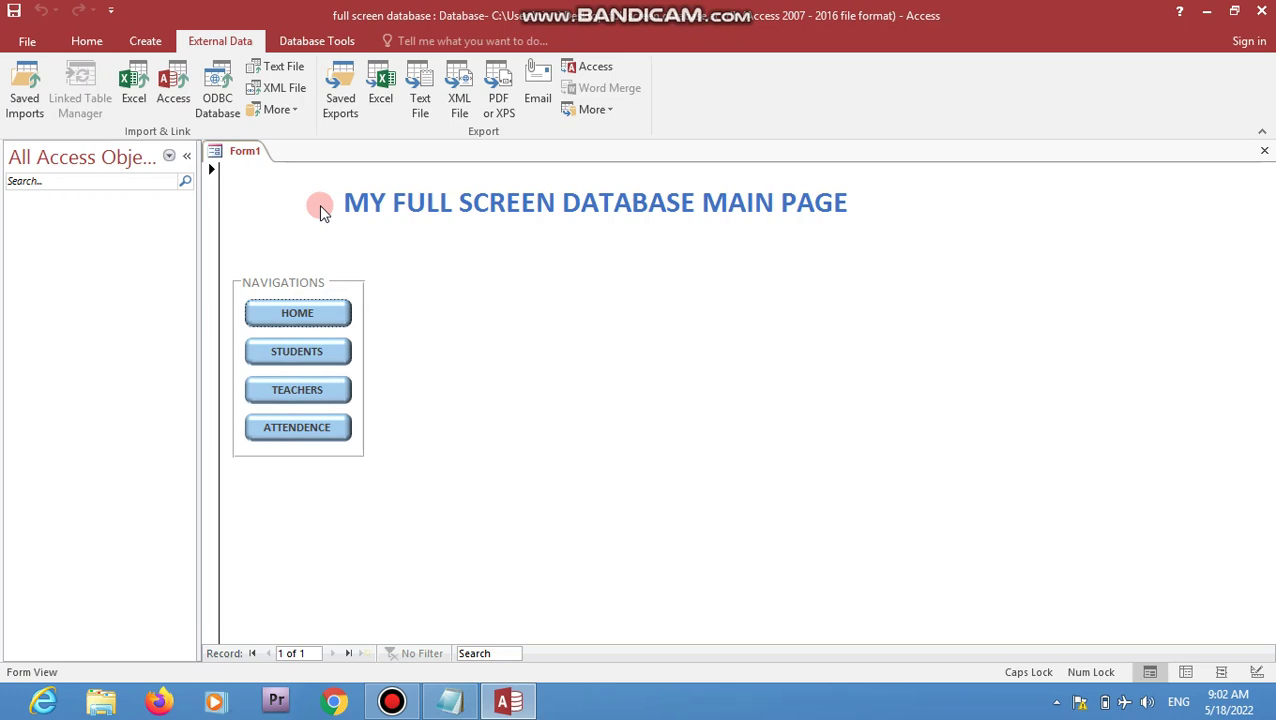
left_click(89, 49)
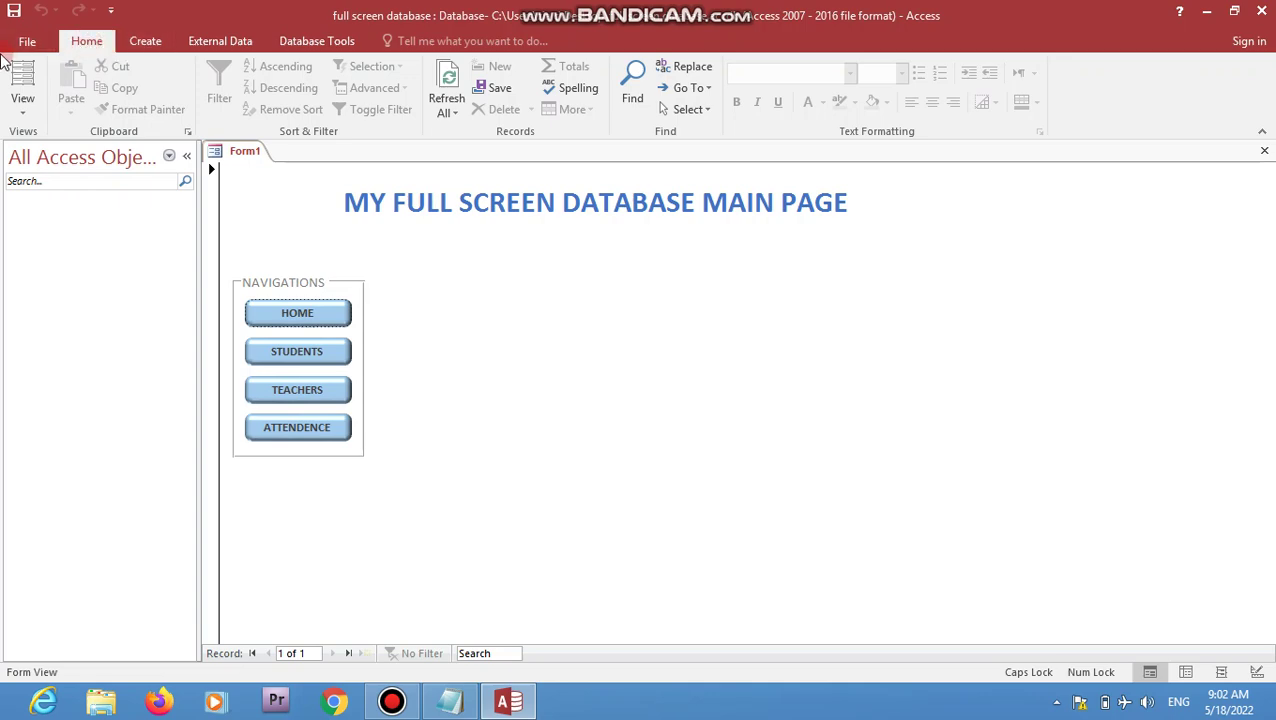
left_click(27, 41)
left_click(34, 42)
left_click(37, 128)
left_click(40, 255)
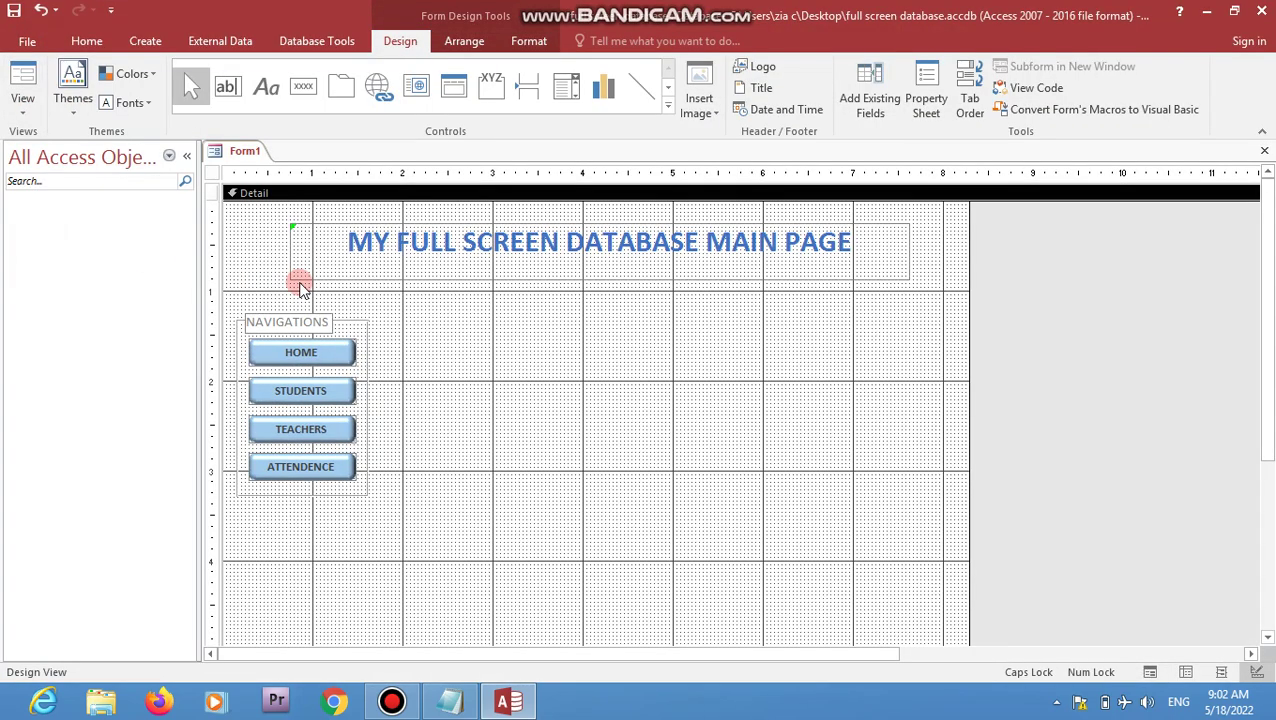
left_click(927, 105)
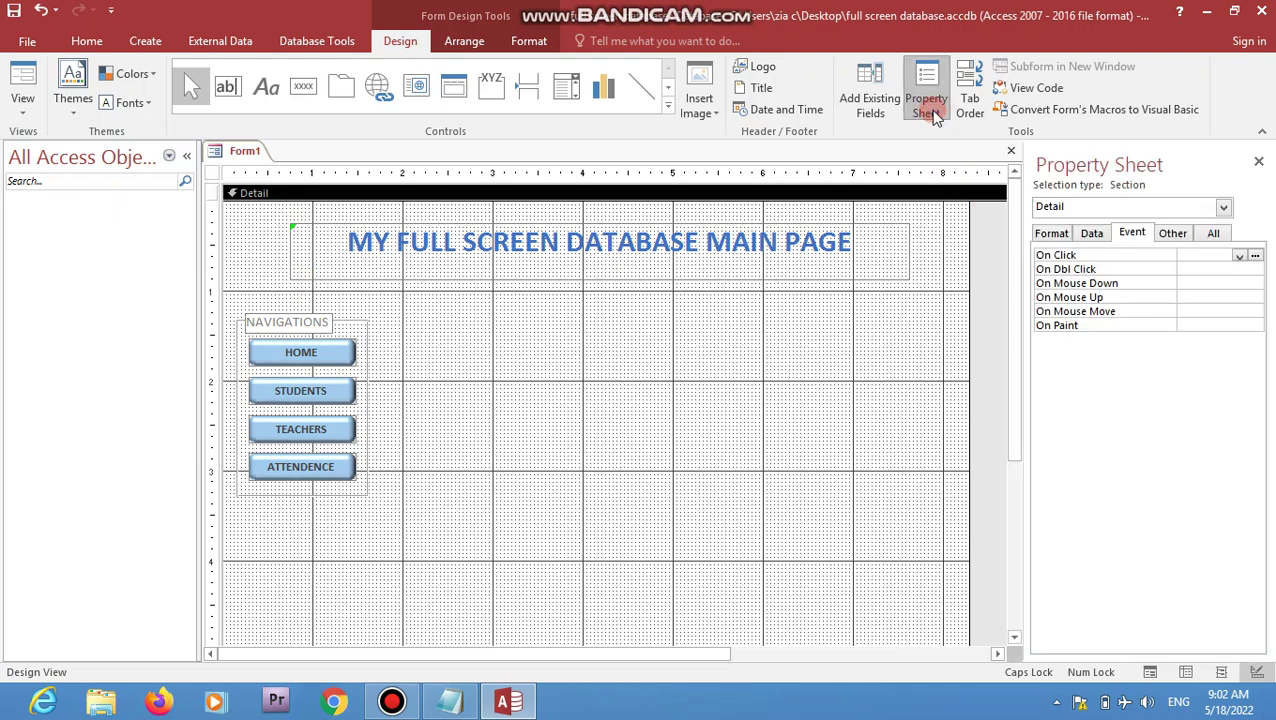
left_click(1258, 161)
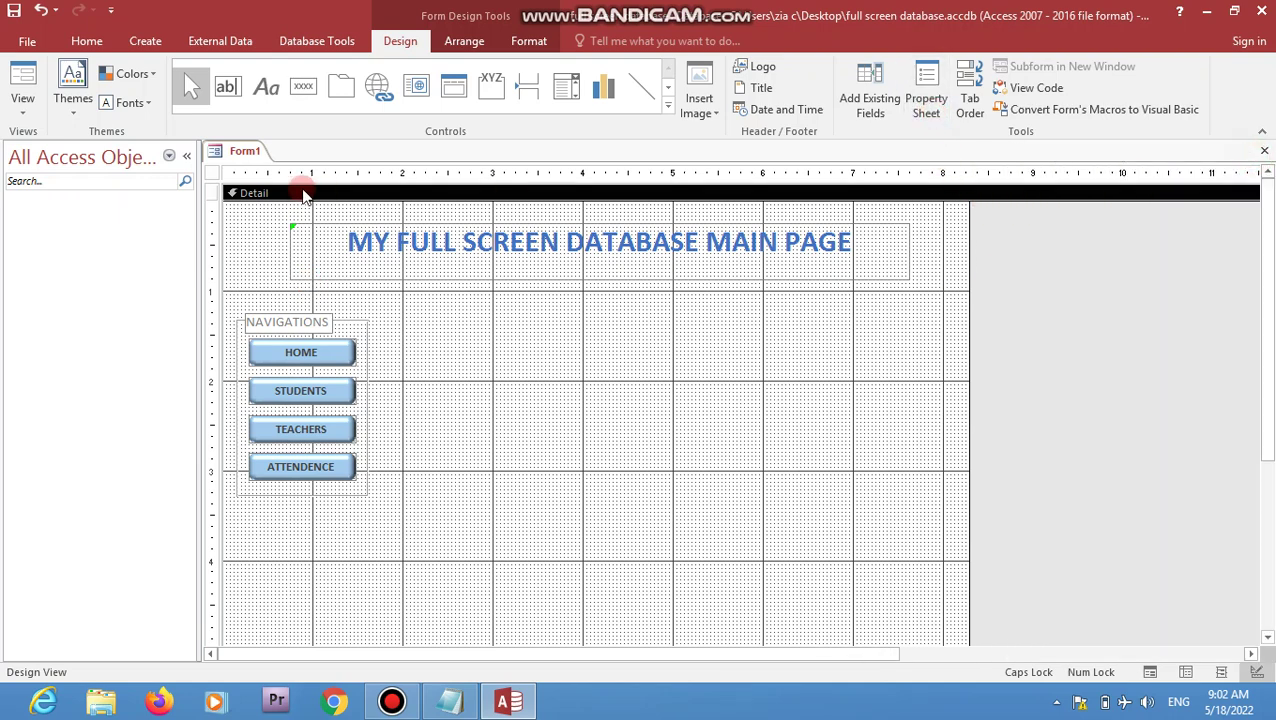
left_click(18, 50)
left_click(50, 391)
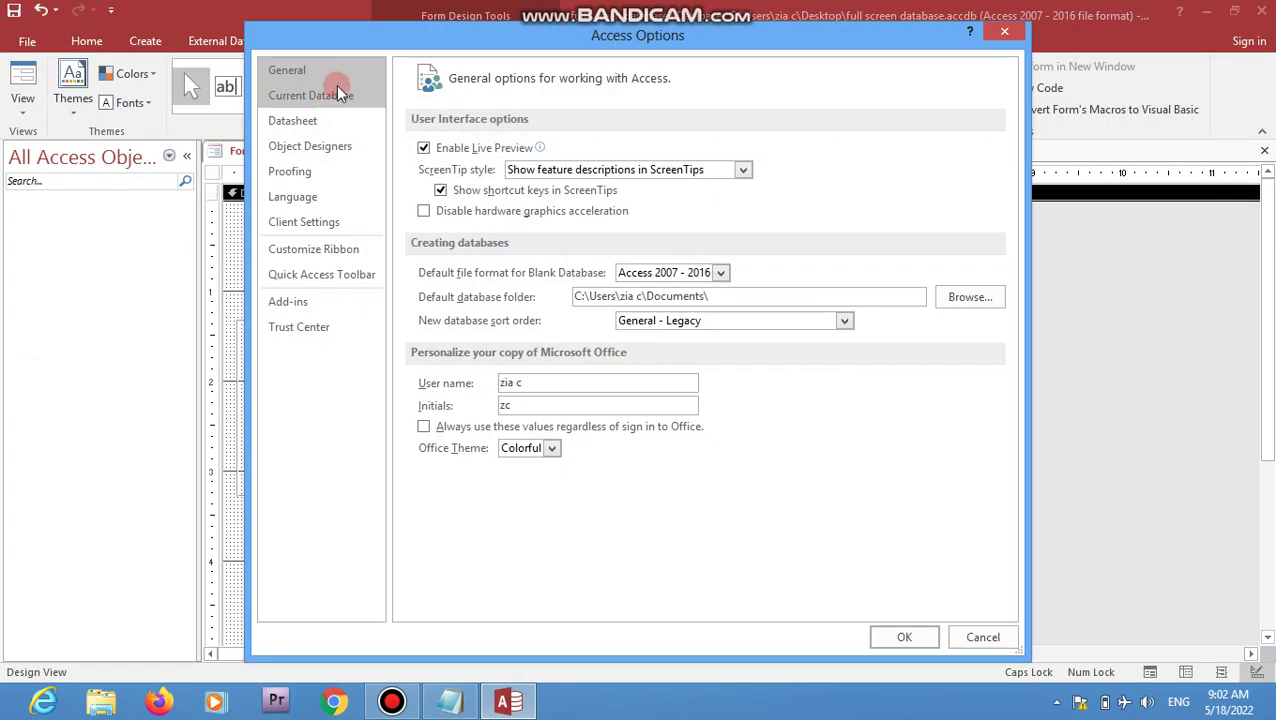
left_click(330, 101)
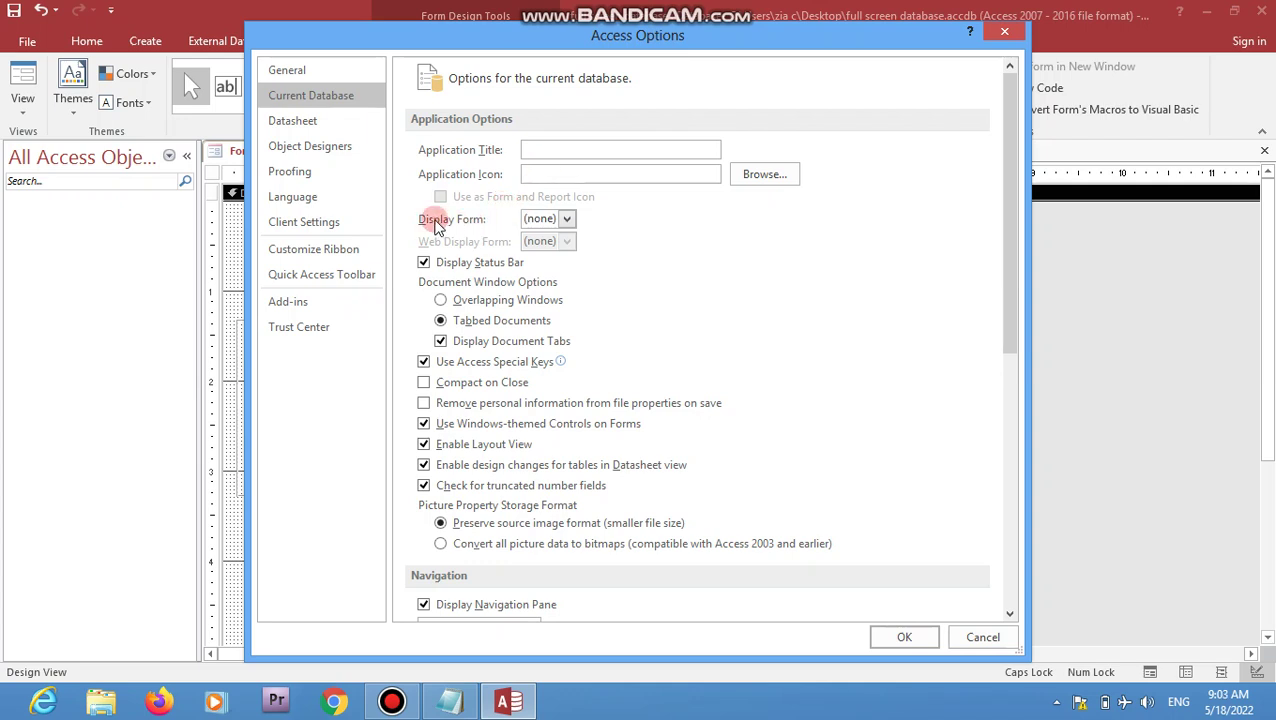
left_click(567, 219)
left_click(724, 186)
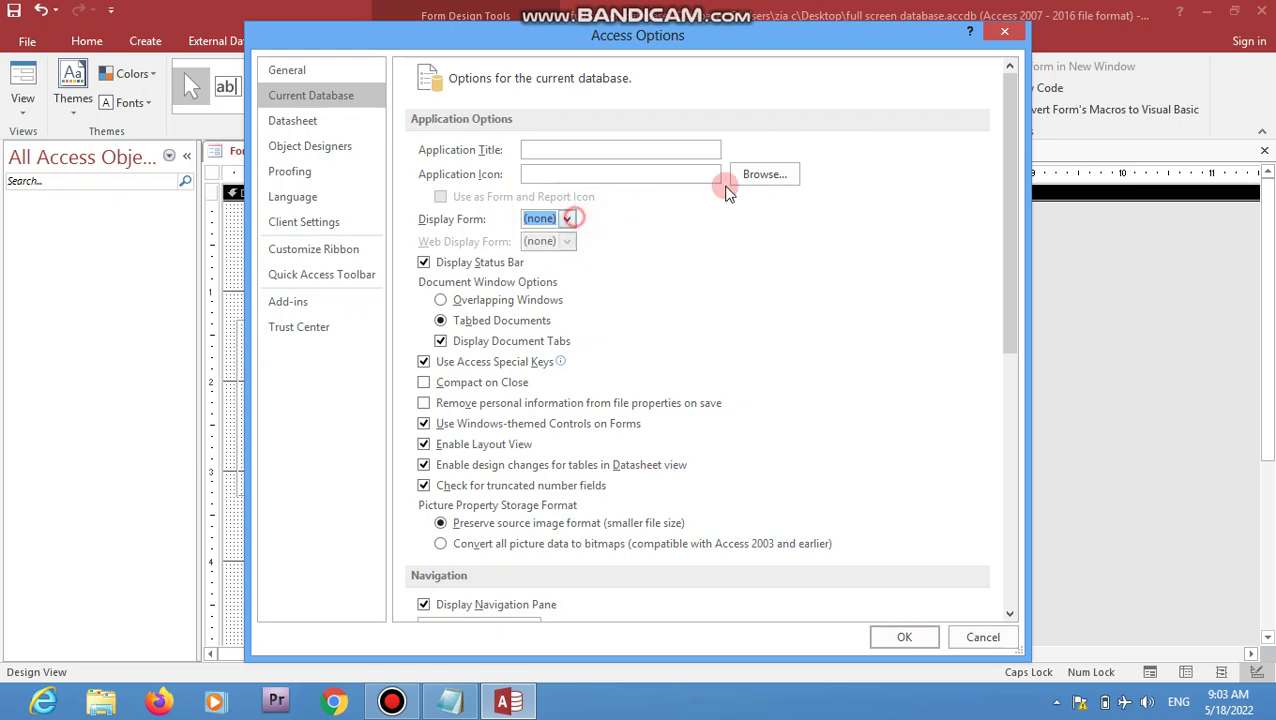
- Dismiss the options and save the new form as MAIN PAGE
left_click(1005, 35)
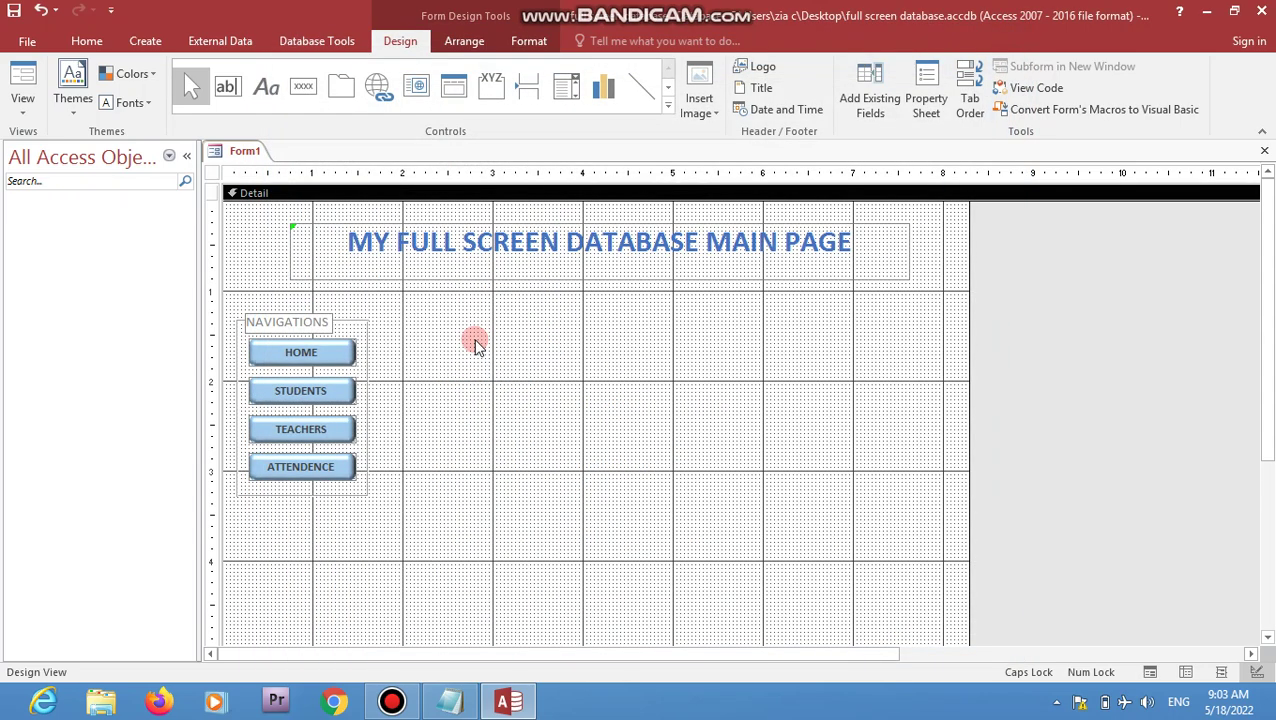
key("ctrl+s")
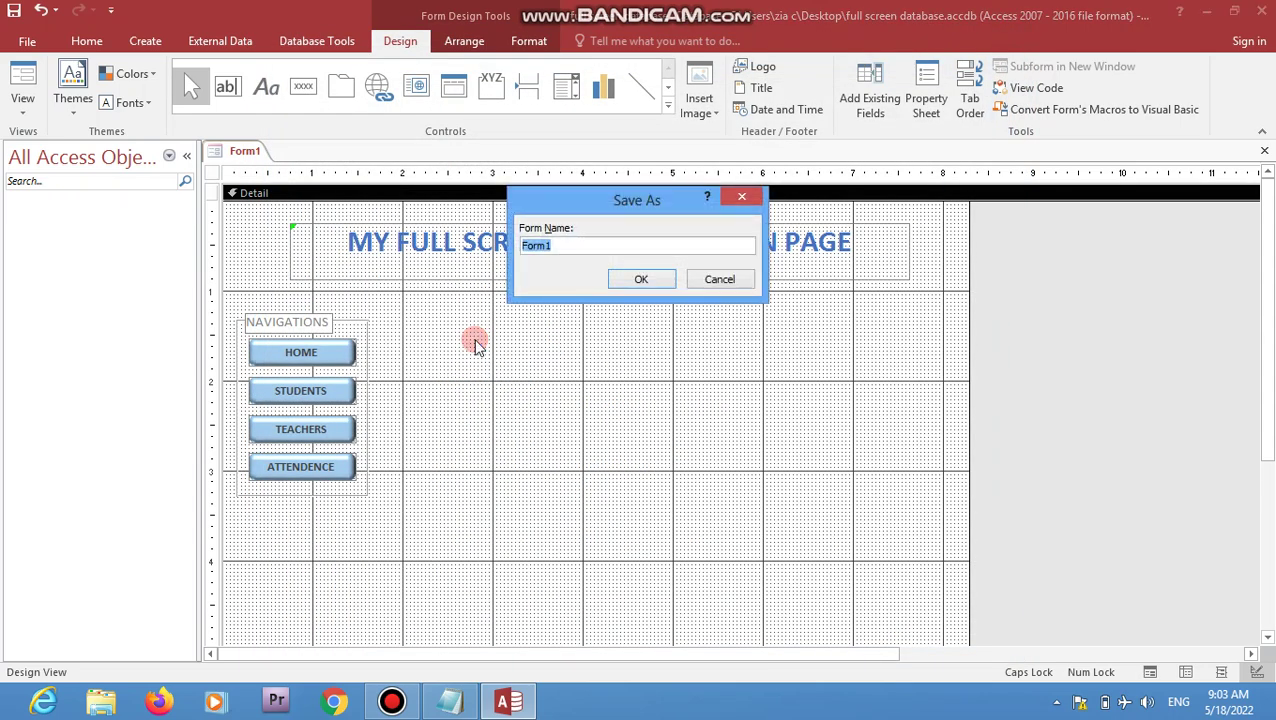
type("MAIN PAGE")
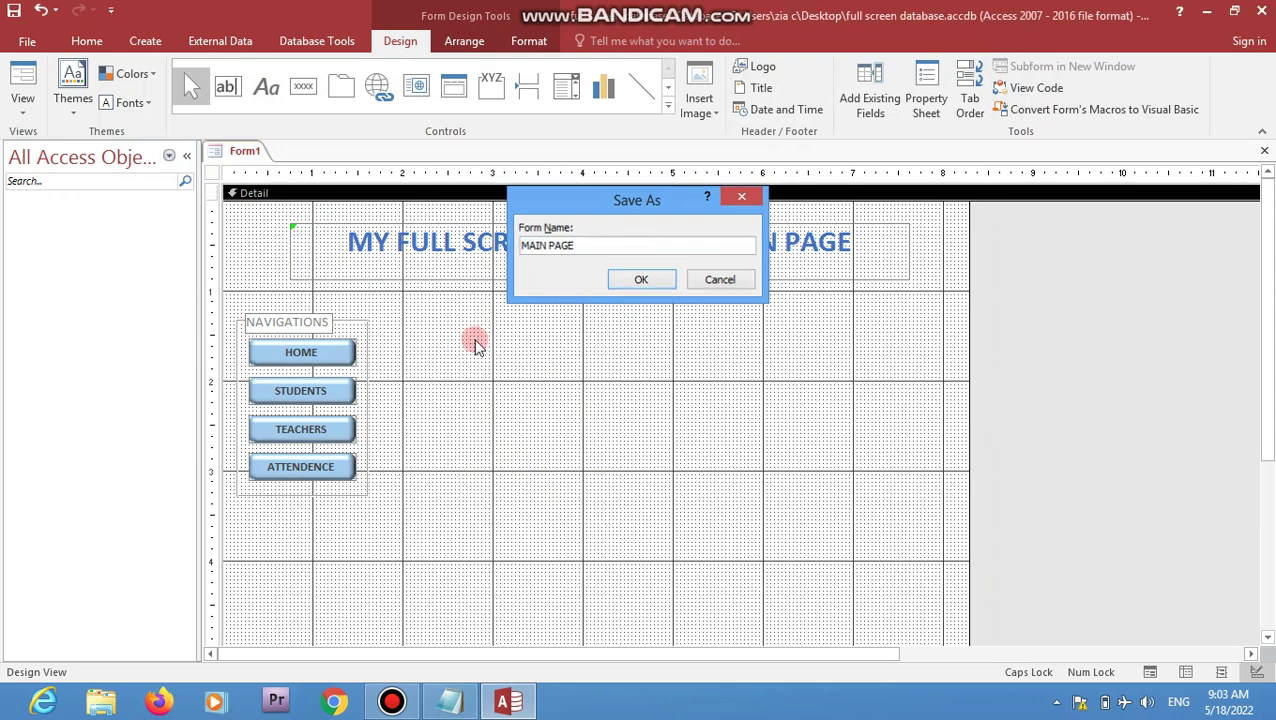
key("Return")
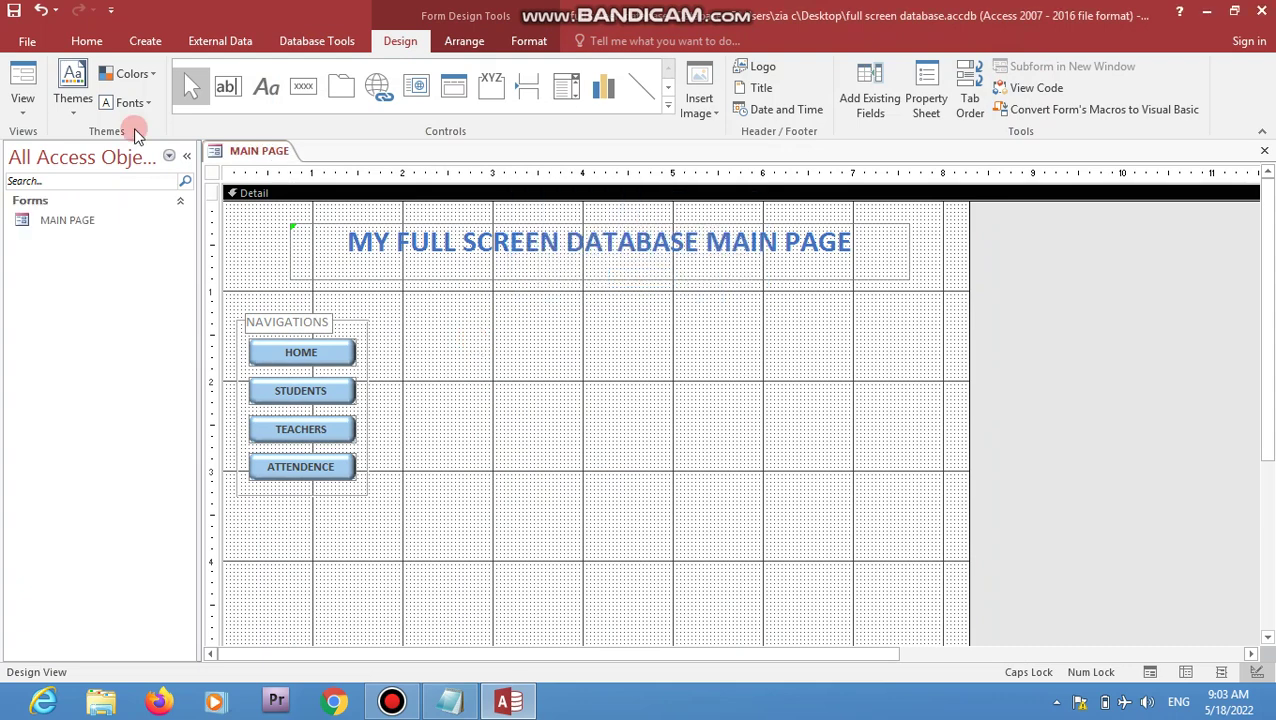
- Make MAIN PAGE the current database's startup Display Form, then close Access
left_click(27, 45)
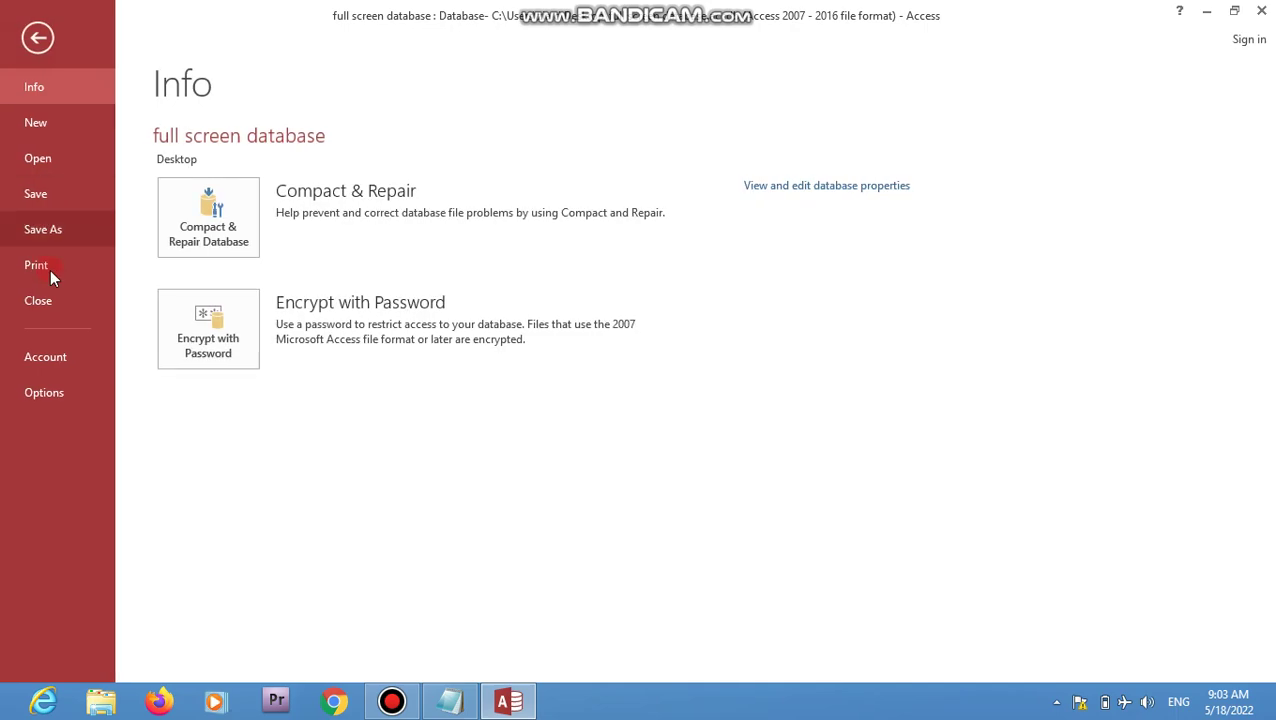
left_click(59, 388)
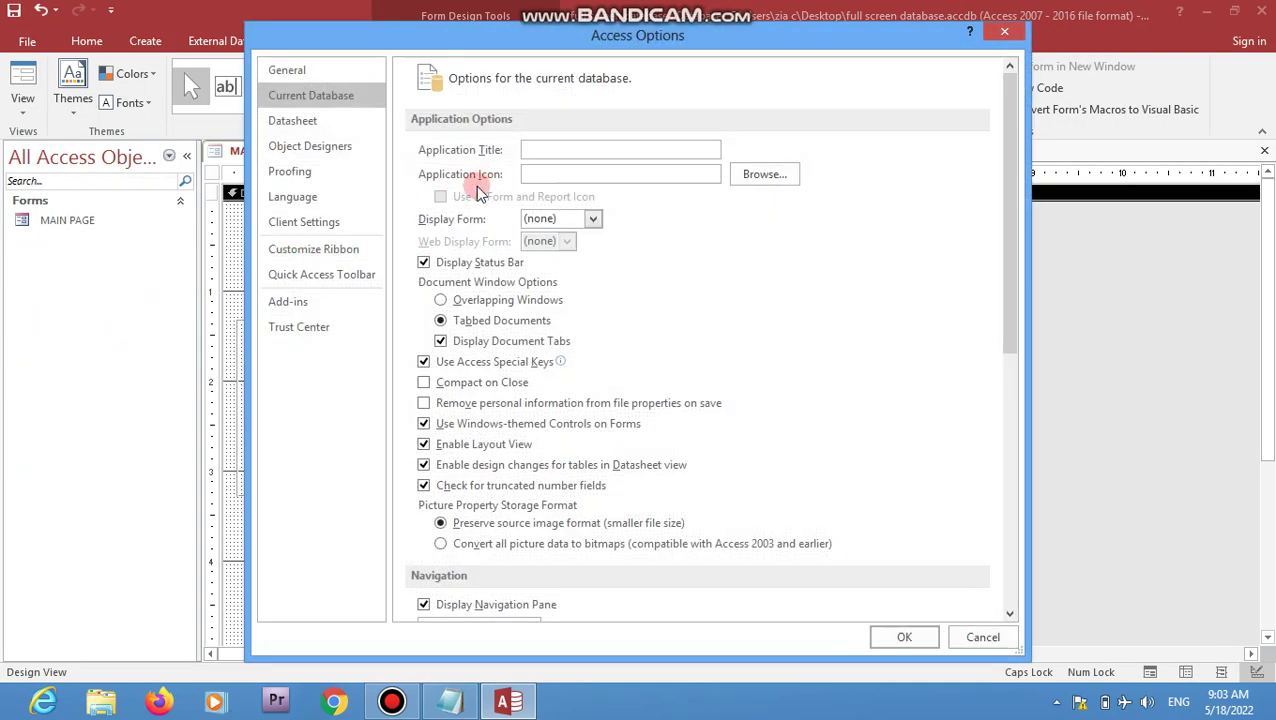
left_click(590, 216)
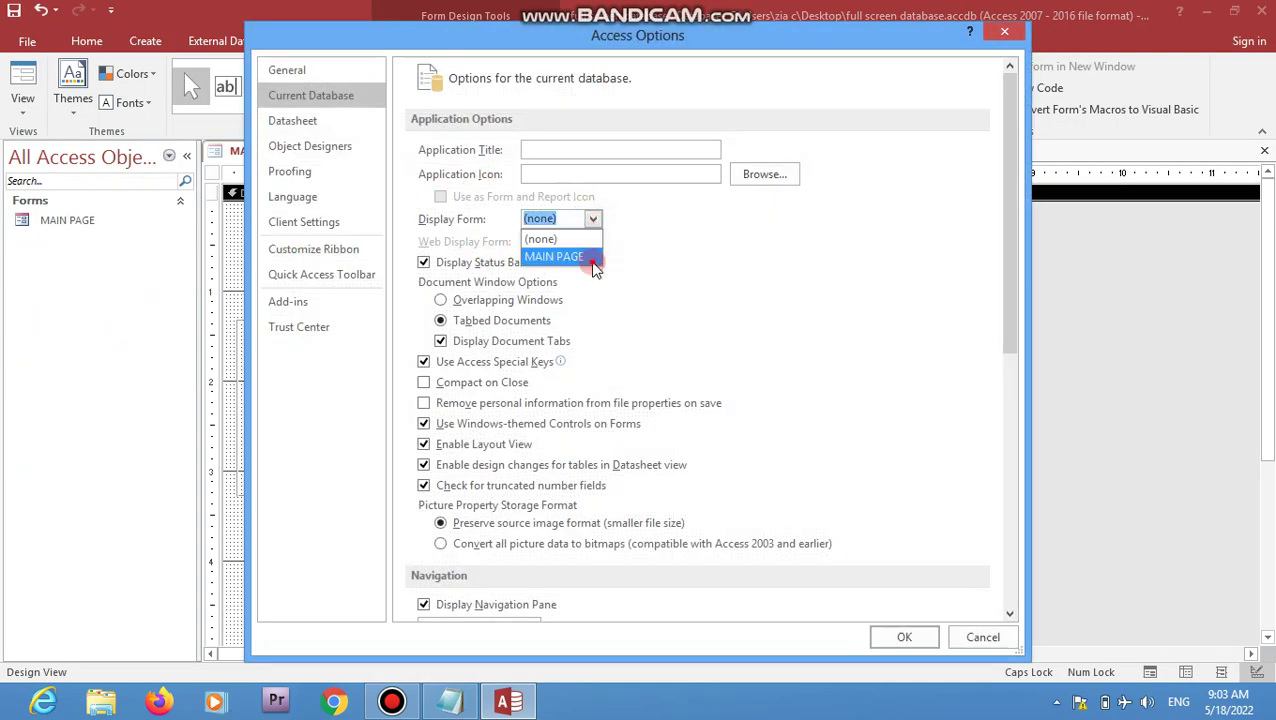
left_click(556, 256)
left_click(908, 633)
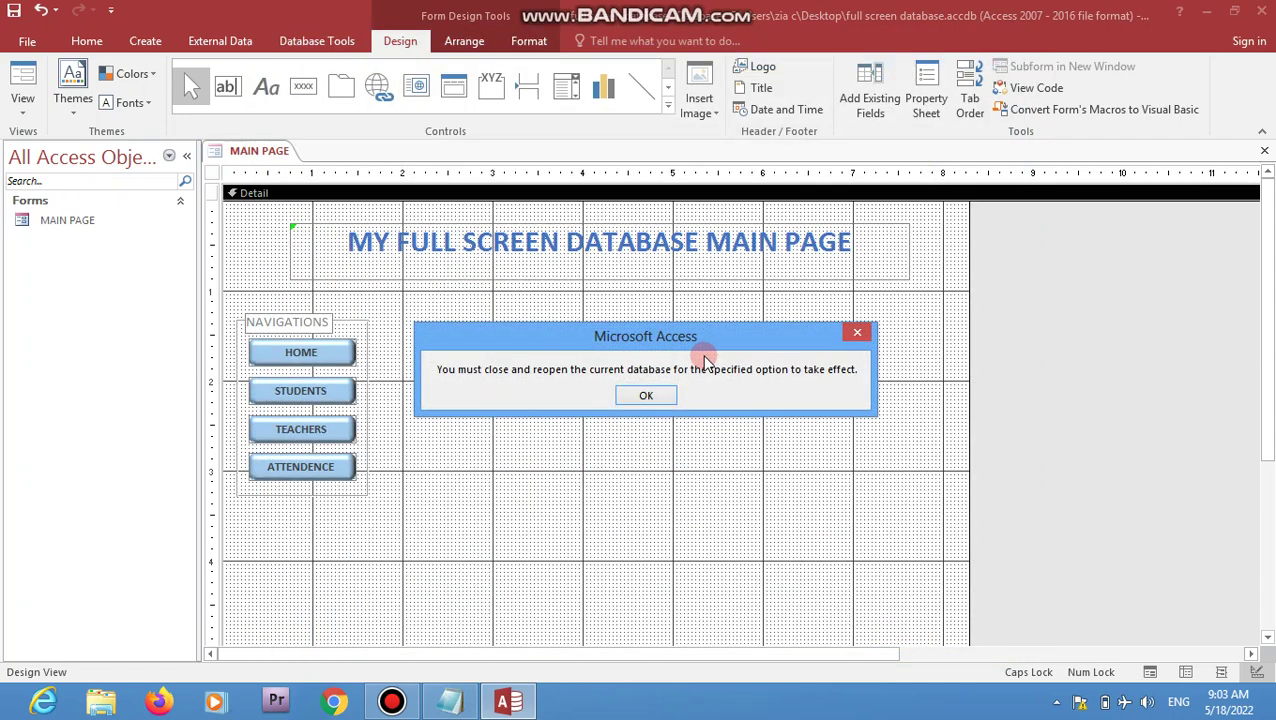
left_click(647, 396)
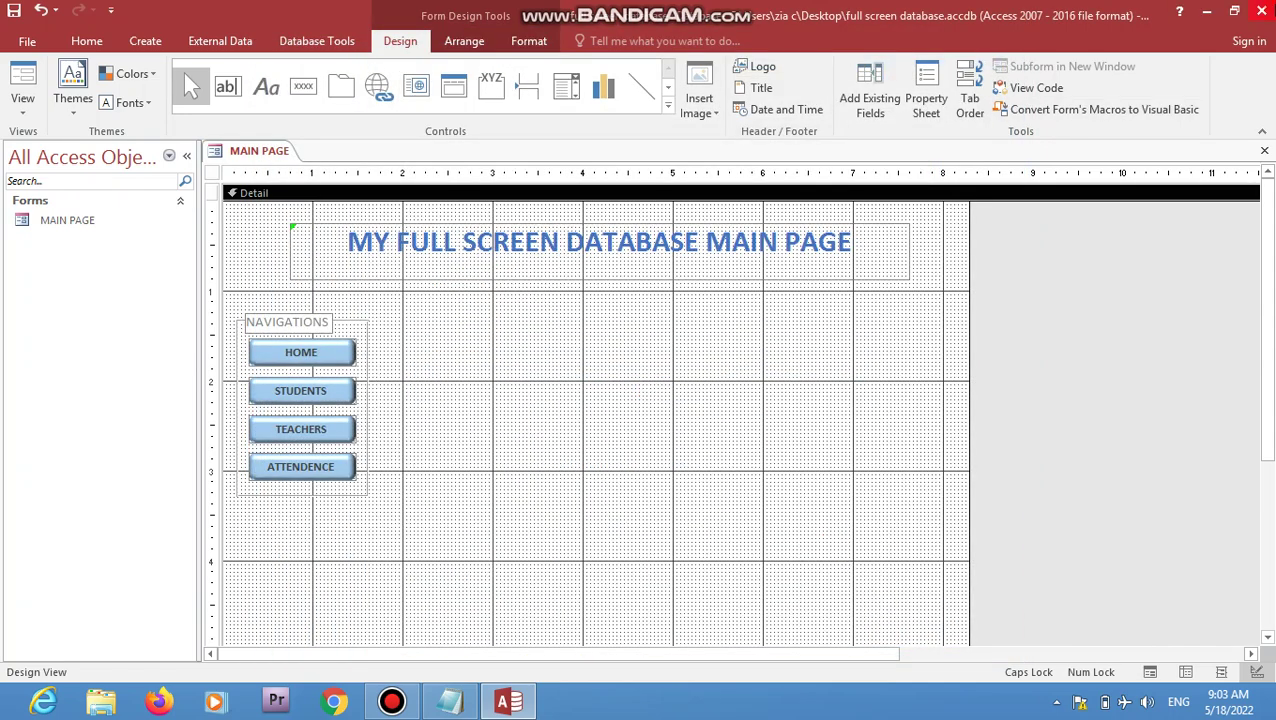
key("alt+F4")
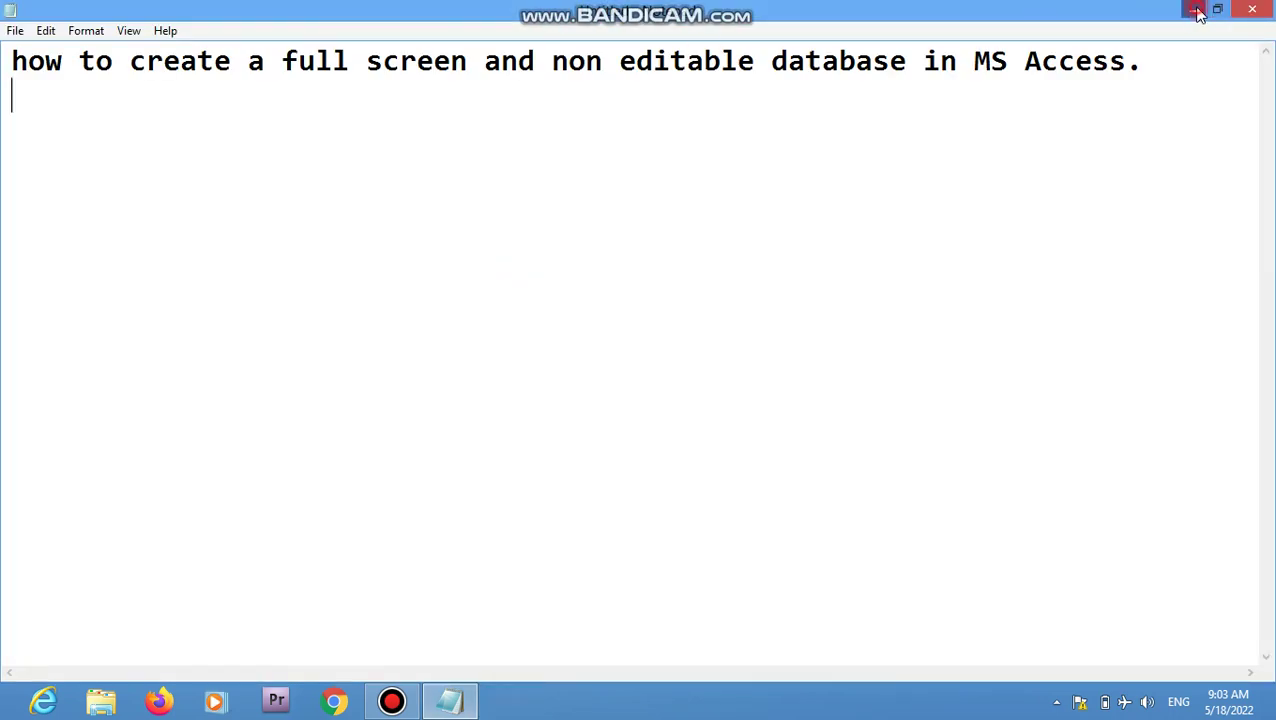
- Reopen the full screen database from the desktop, enable content, and put MAIN PAGE in Design View
left_click(1197, 12)
double_click(196, 332)
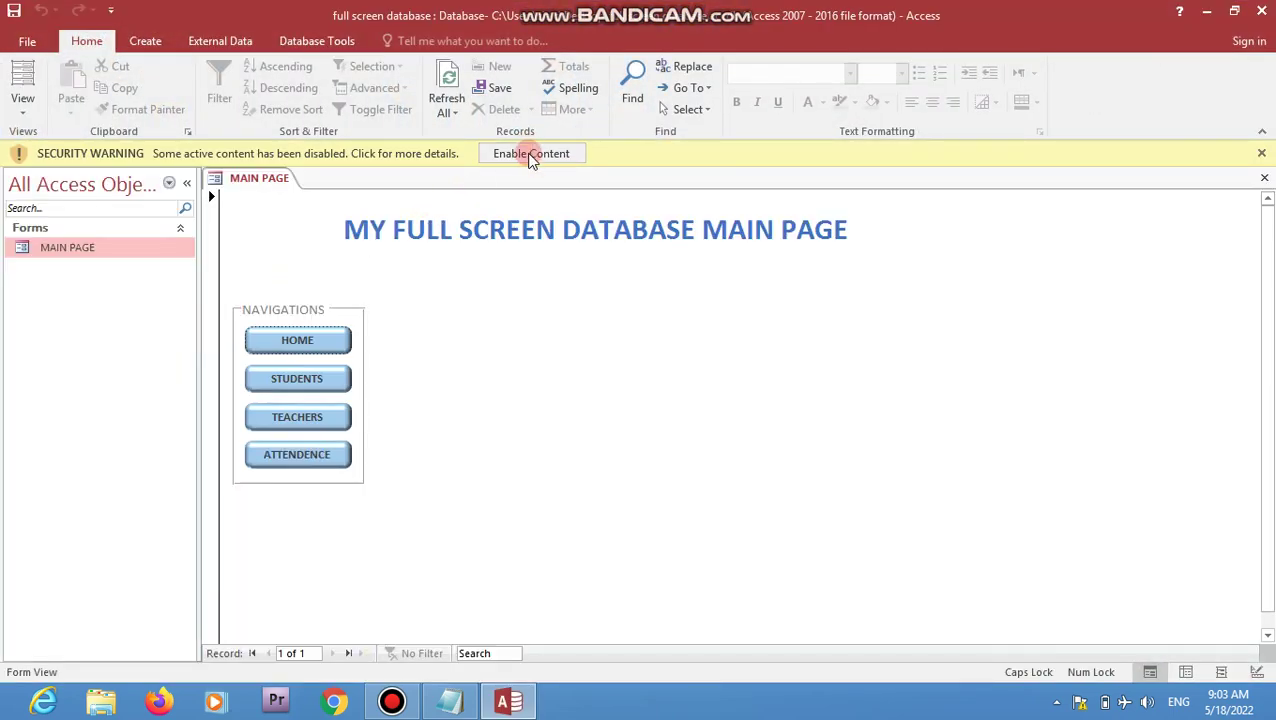
left_click(530, 155)
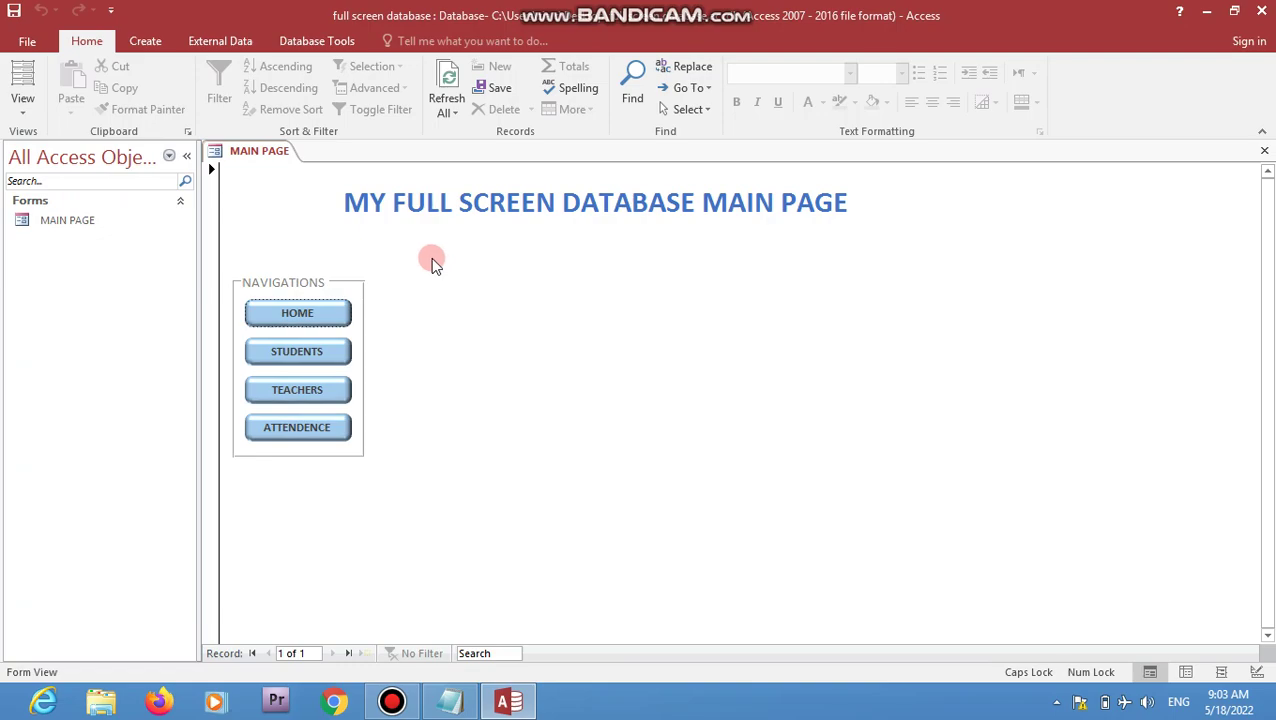
left_click(24, 112)
left_click(55, 258)
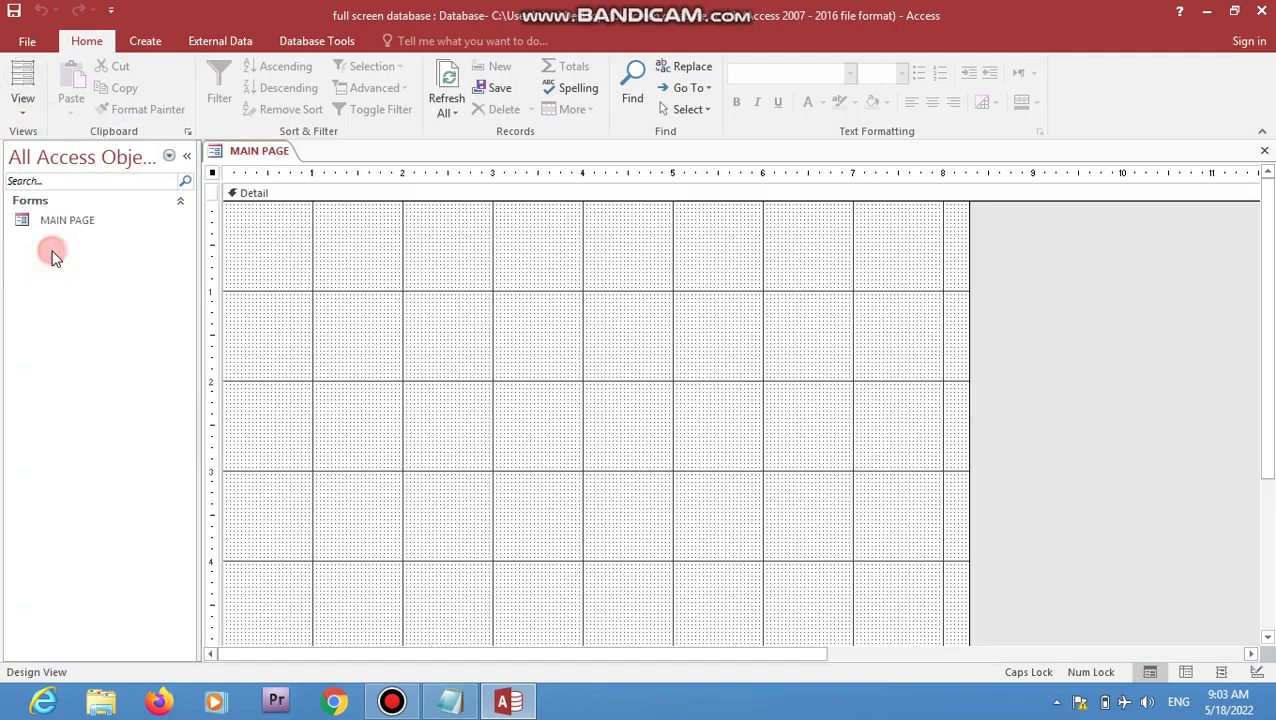
- Switch Document Window Options to Overlapping Windows for the current database, then close Access
left_click(27, 41)
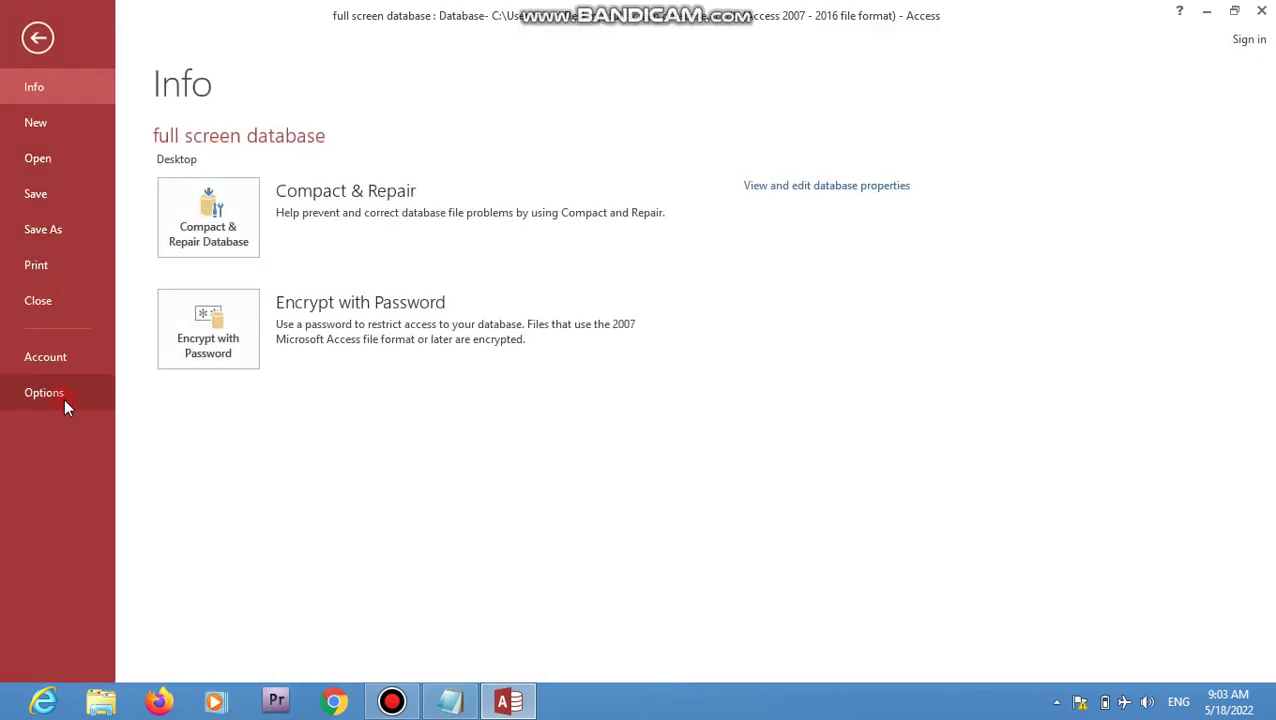
left_click(64, 398)
left_click(338, 97)
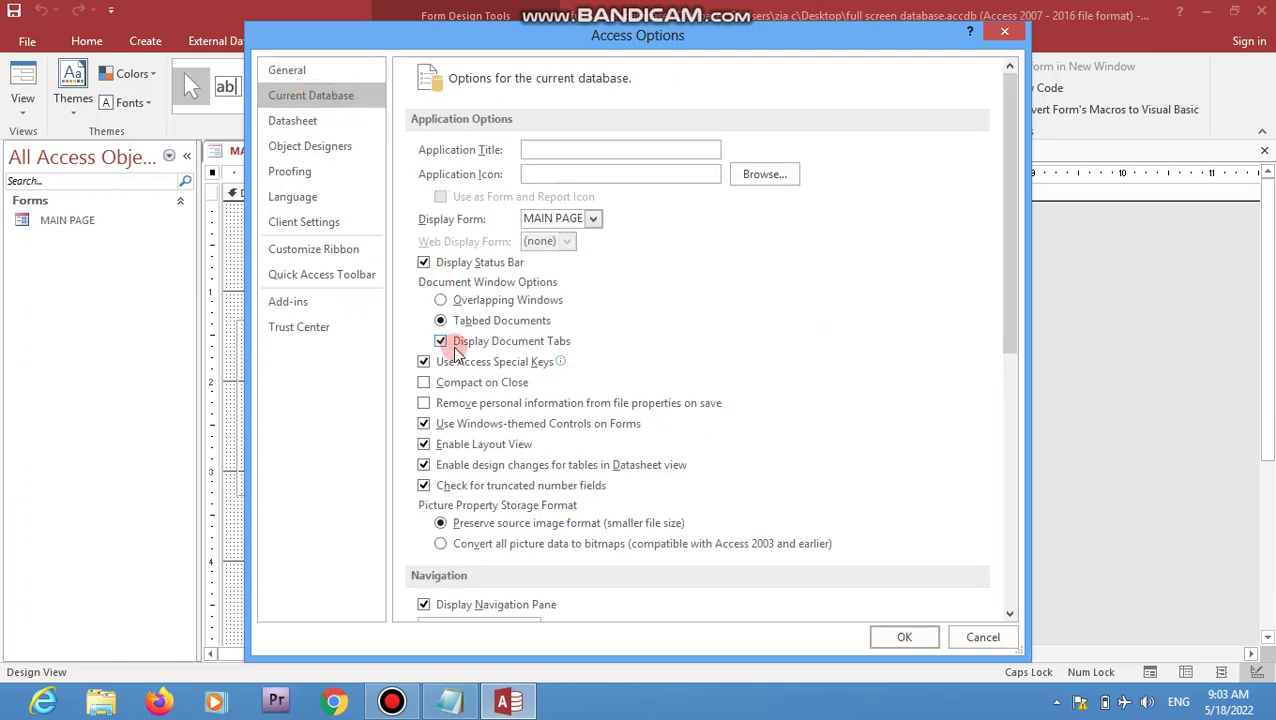
left_click(442, 300)
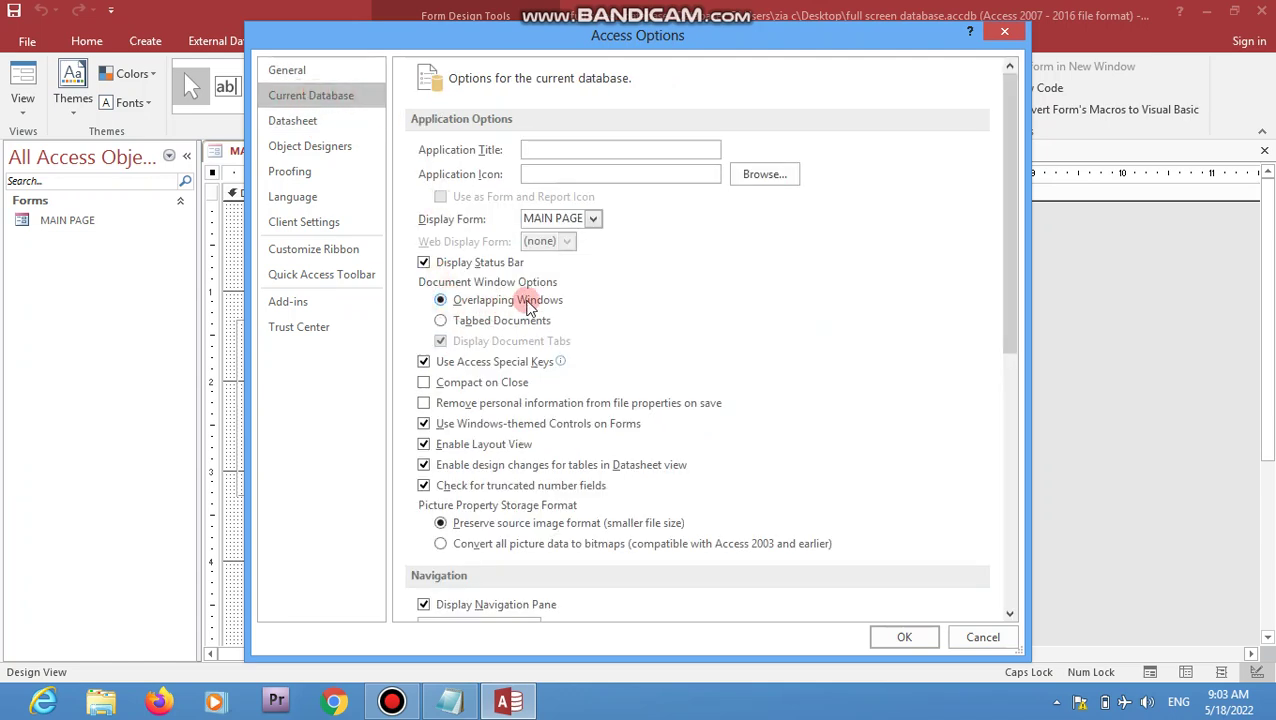
left_click(916, 637)
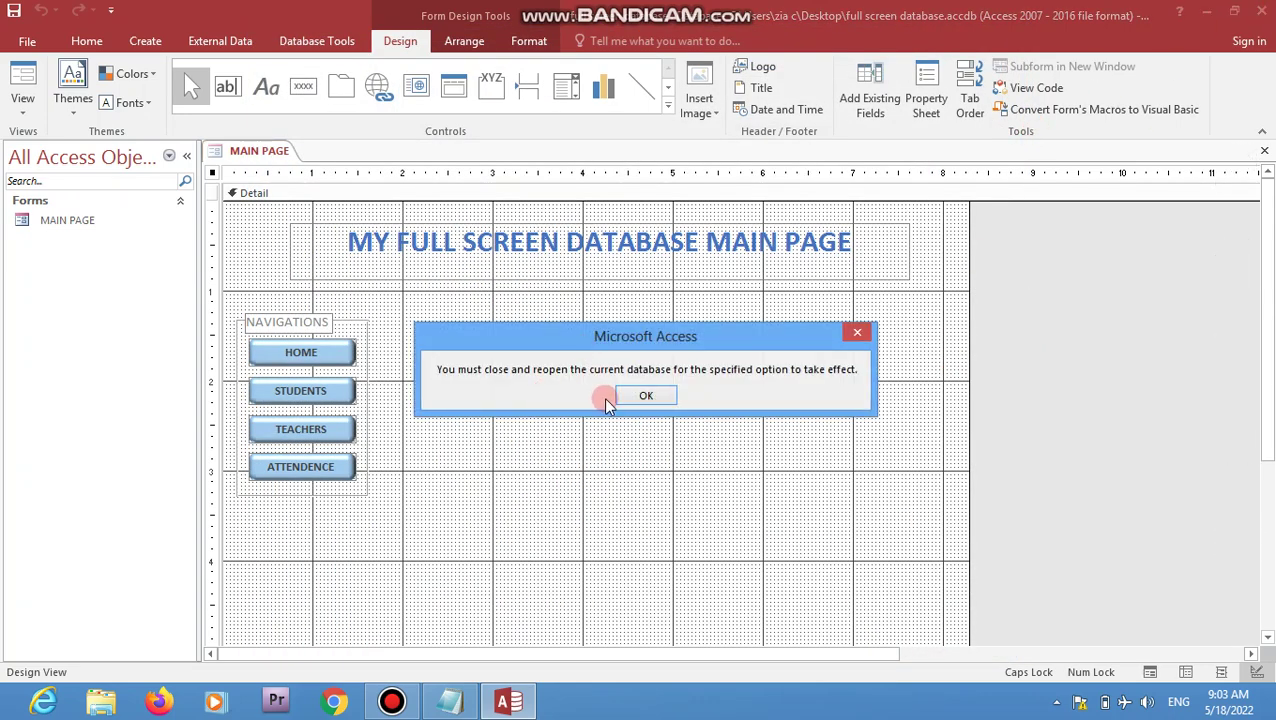
left_click(645, 392)
left_click(1262, 10)
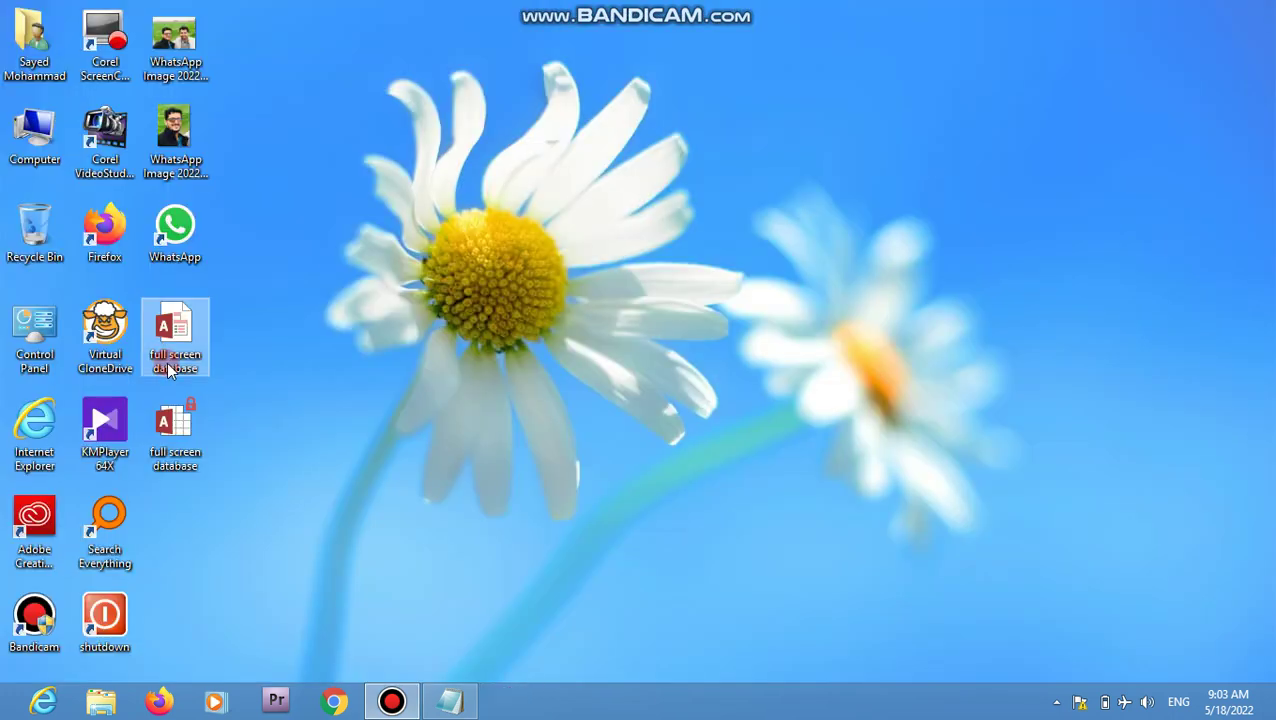
- Reopen the full screen database, reposition the MAIN PAGE window, and open it in Design View
double_click(181, 322)
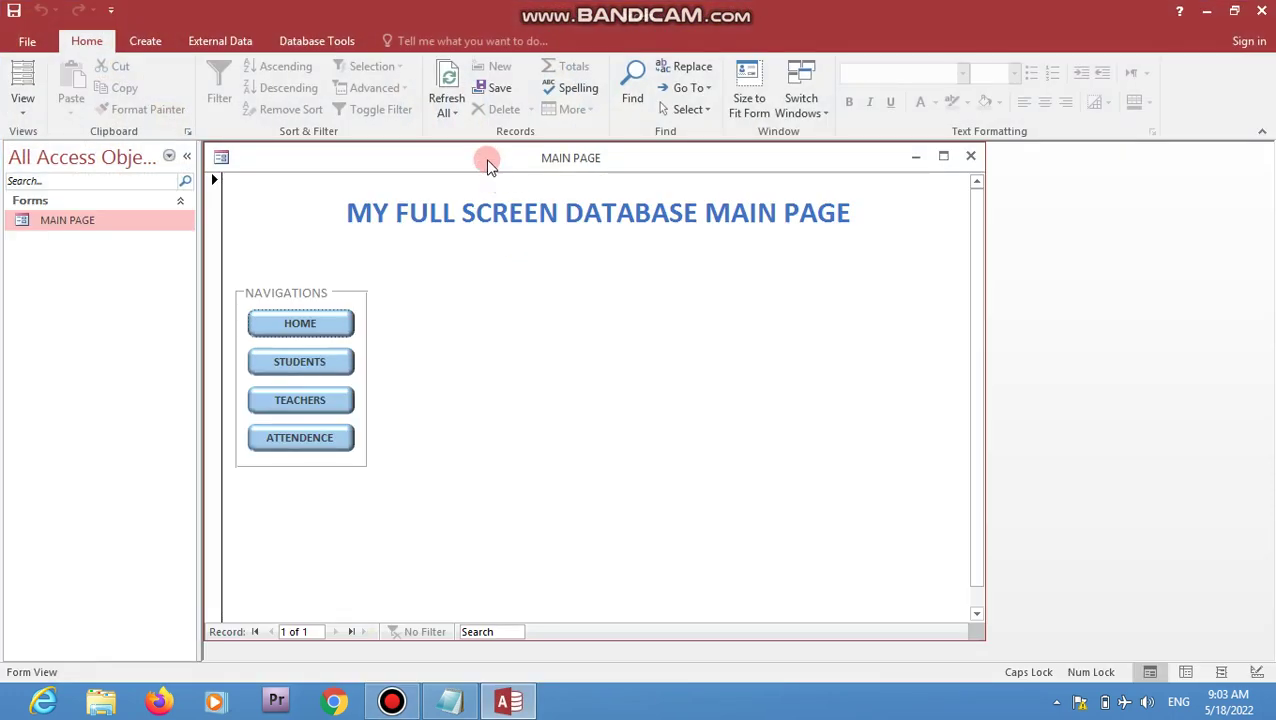
left_click_drag(487, 160, 585, 181)
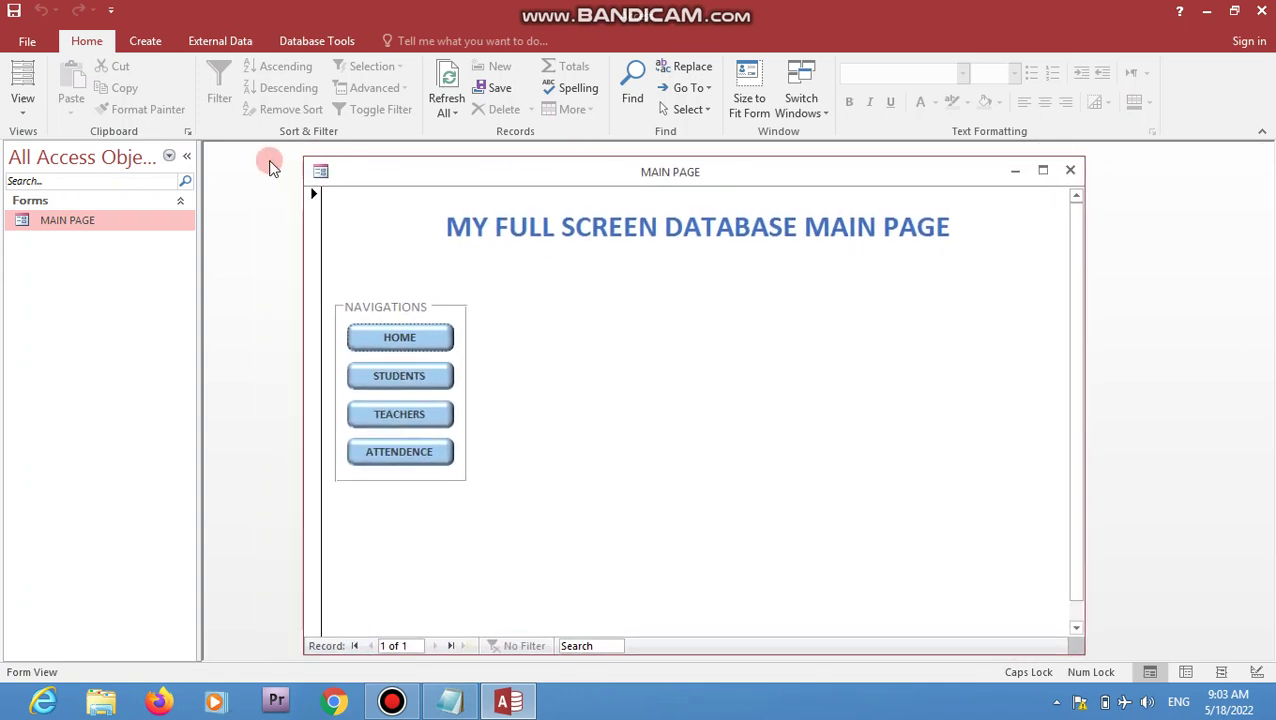
left_click_drag(338, 182, 296, 168)
left_click(28, 42)
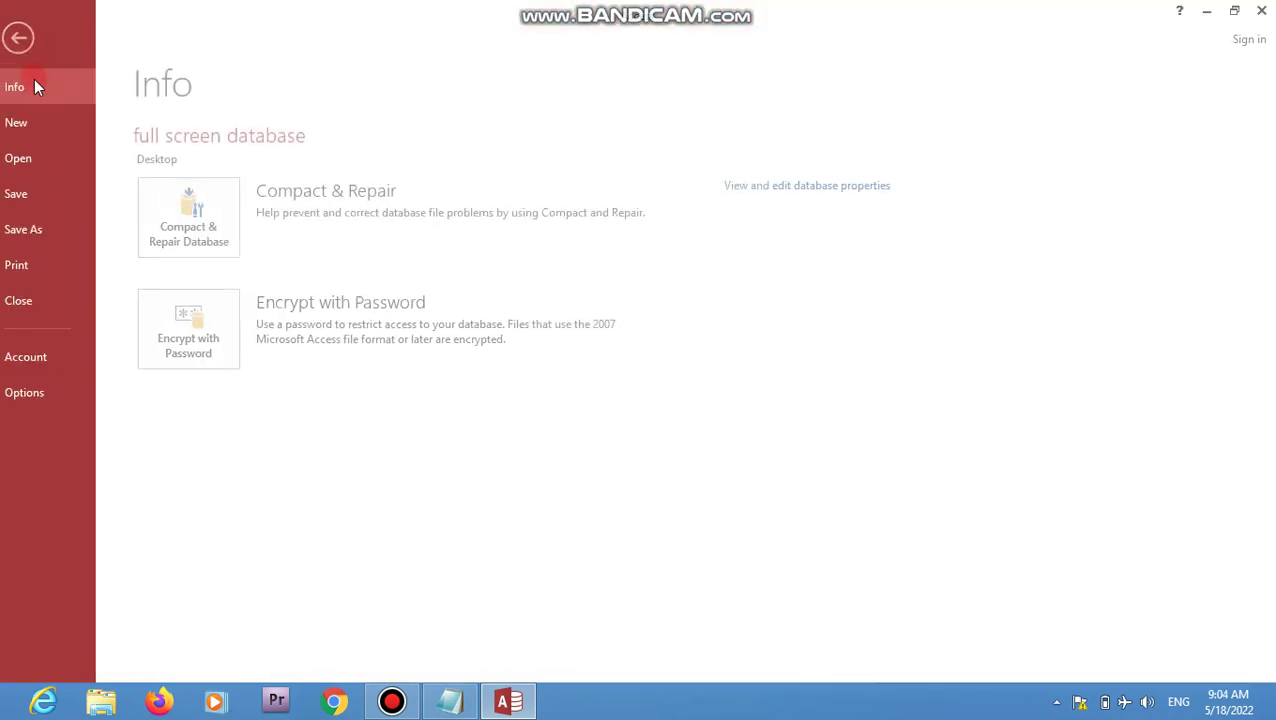
left_click(38, 40)
left_click(28, 90)
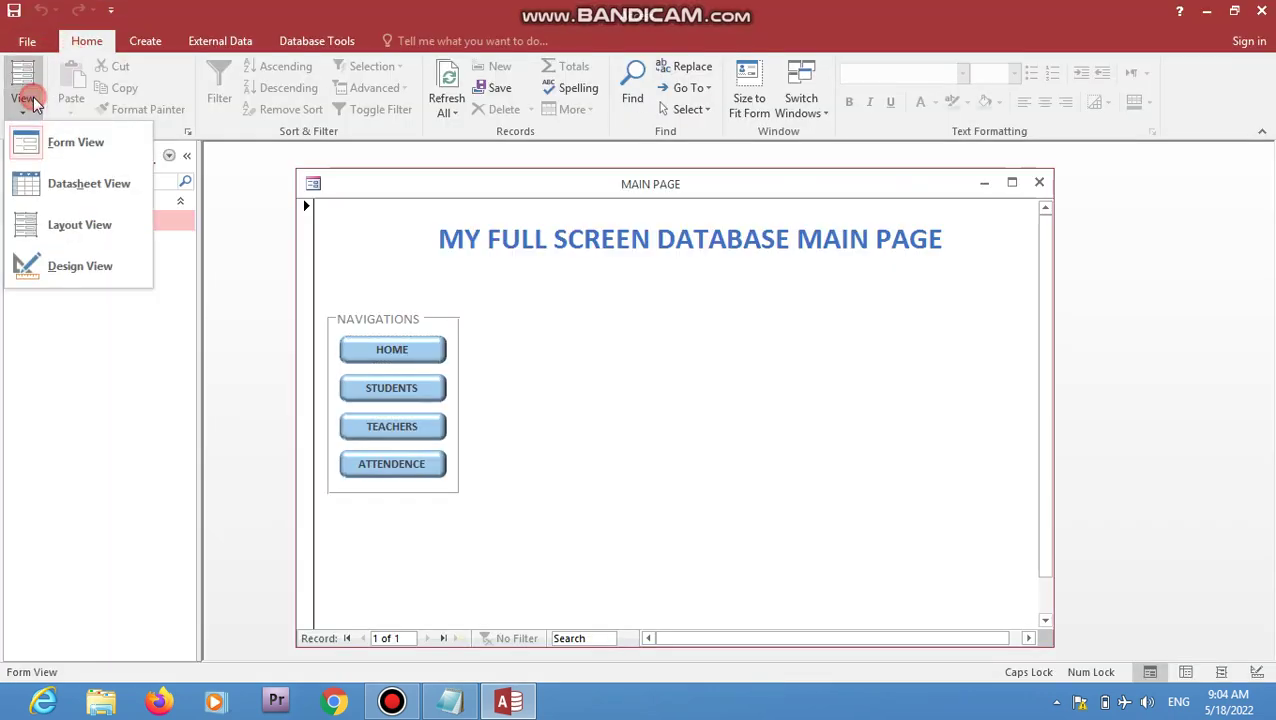
left_click(80, 265)
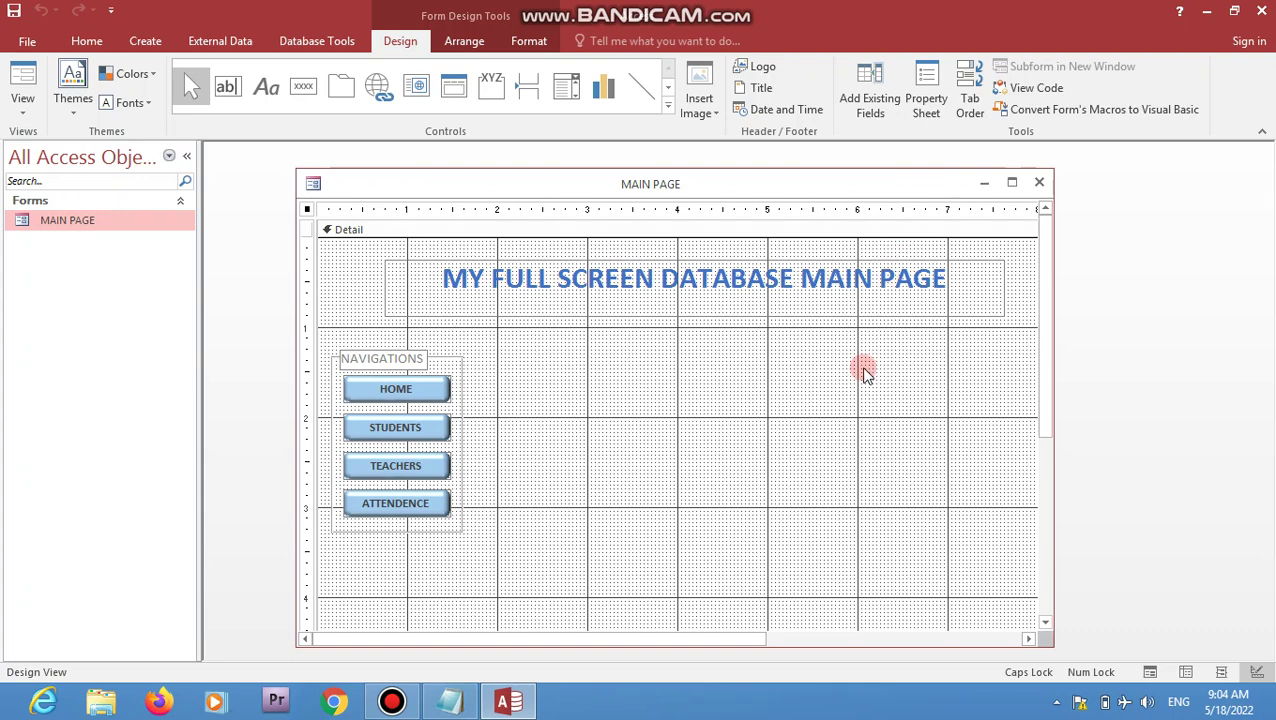
left_click(846, 404)
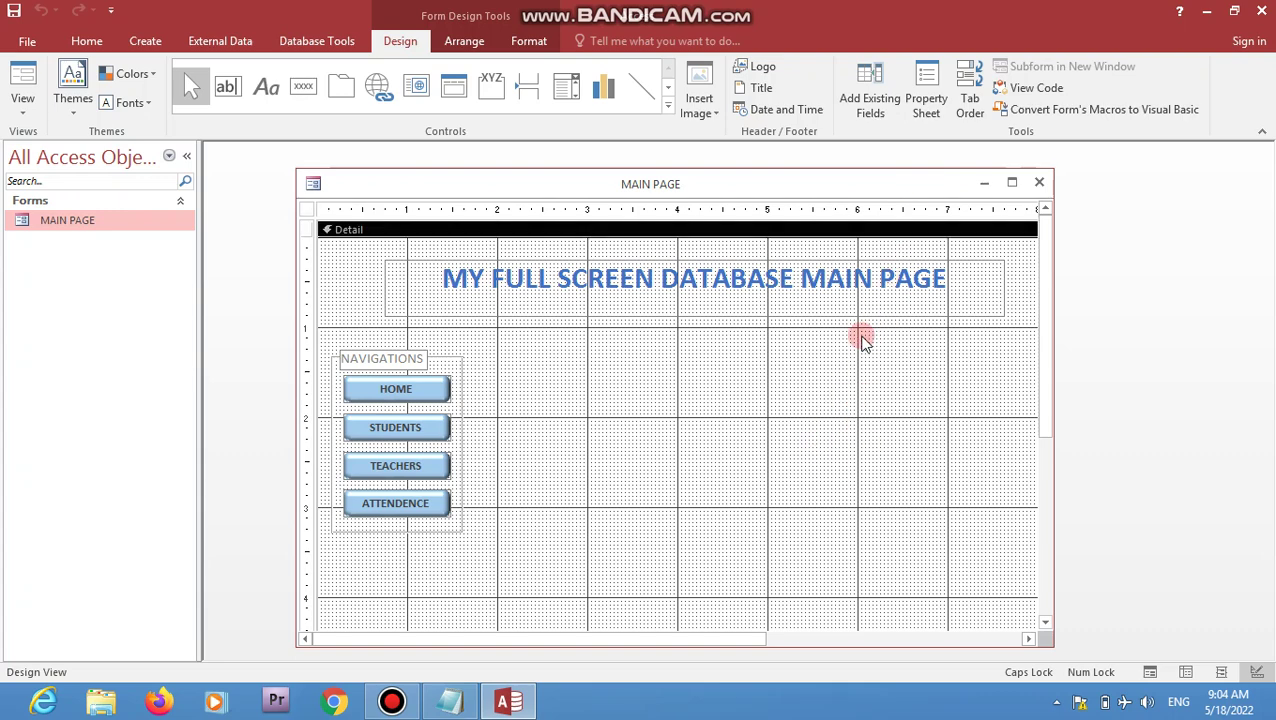
- In the Form's properties set Pop Up Yes, Allow Datasheet View No, Auto Resize No, and toggle Fit to Screen
left_click(934, 101)
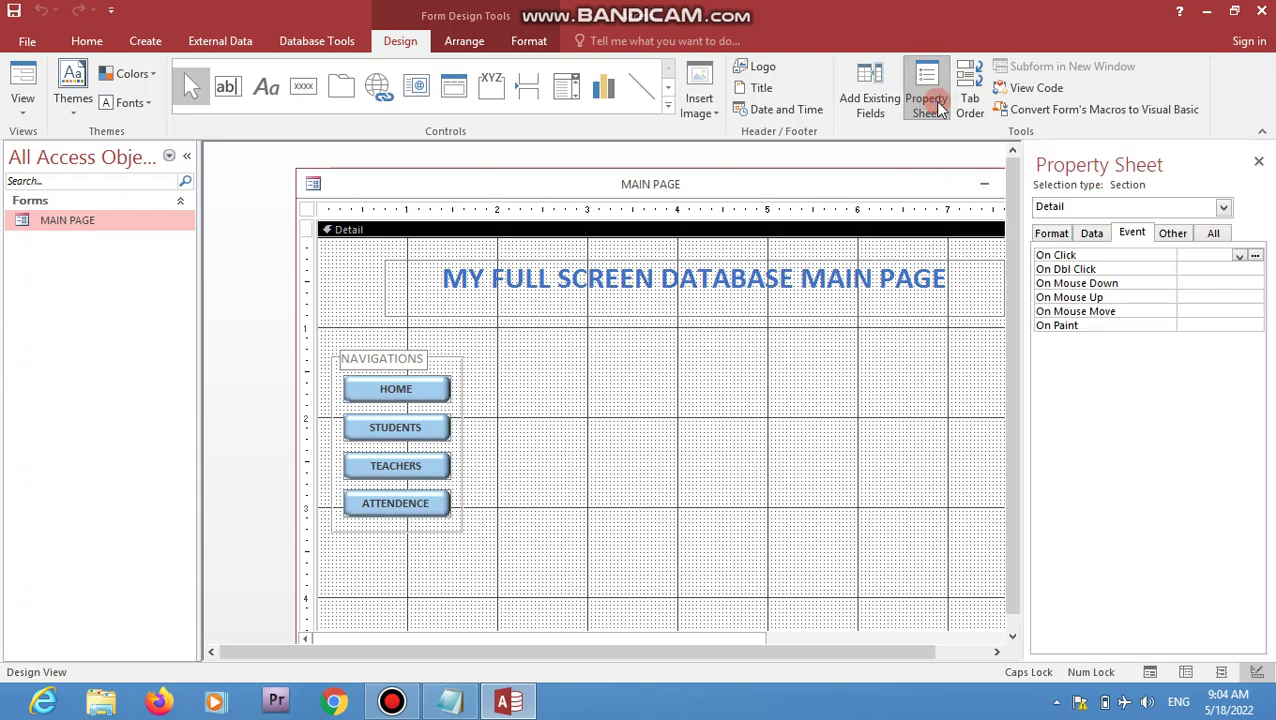
left_click(1080, 205)
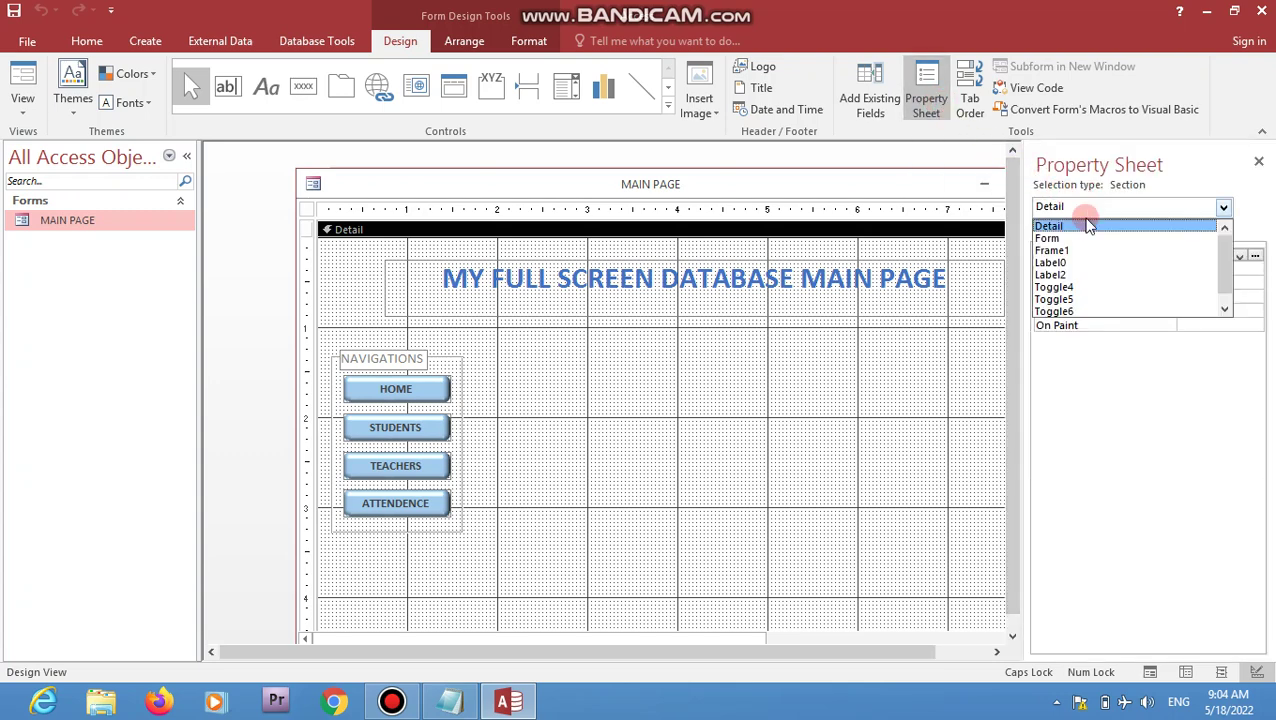
left_click(1062, 239)
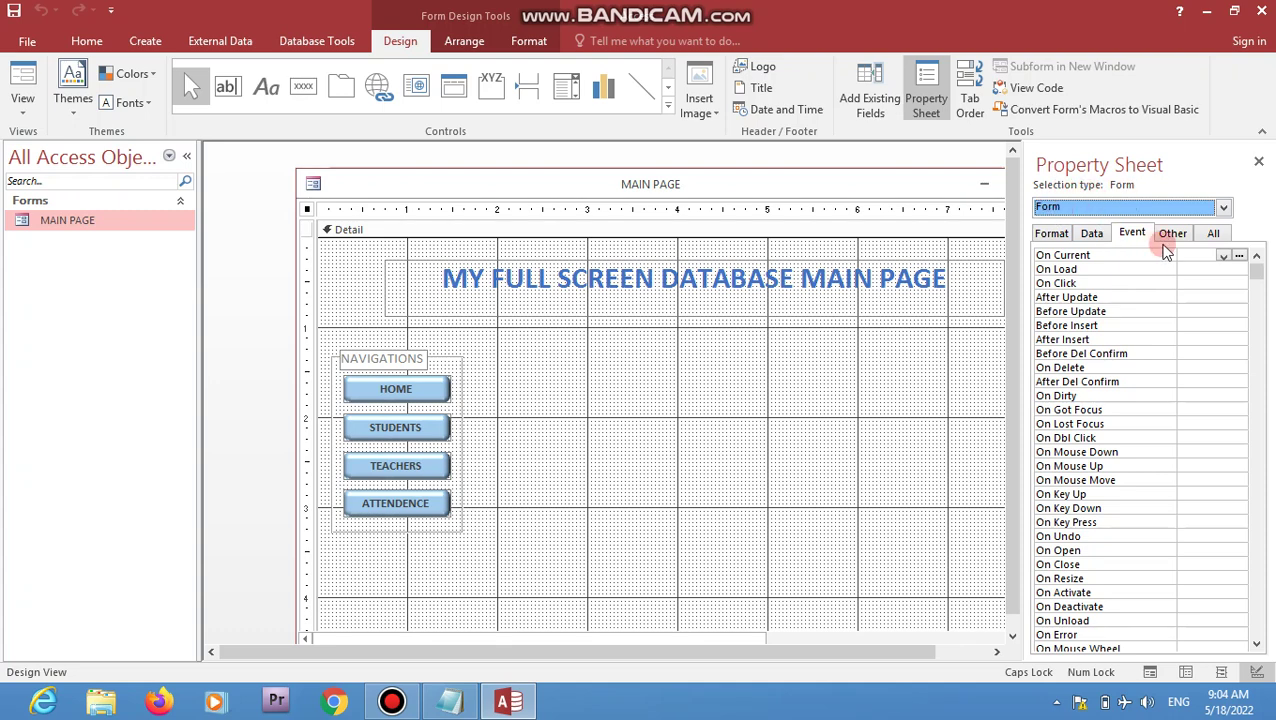
left_click(1213, 235)
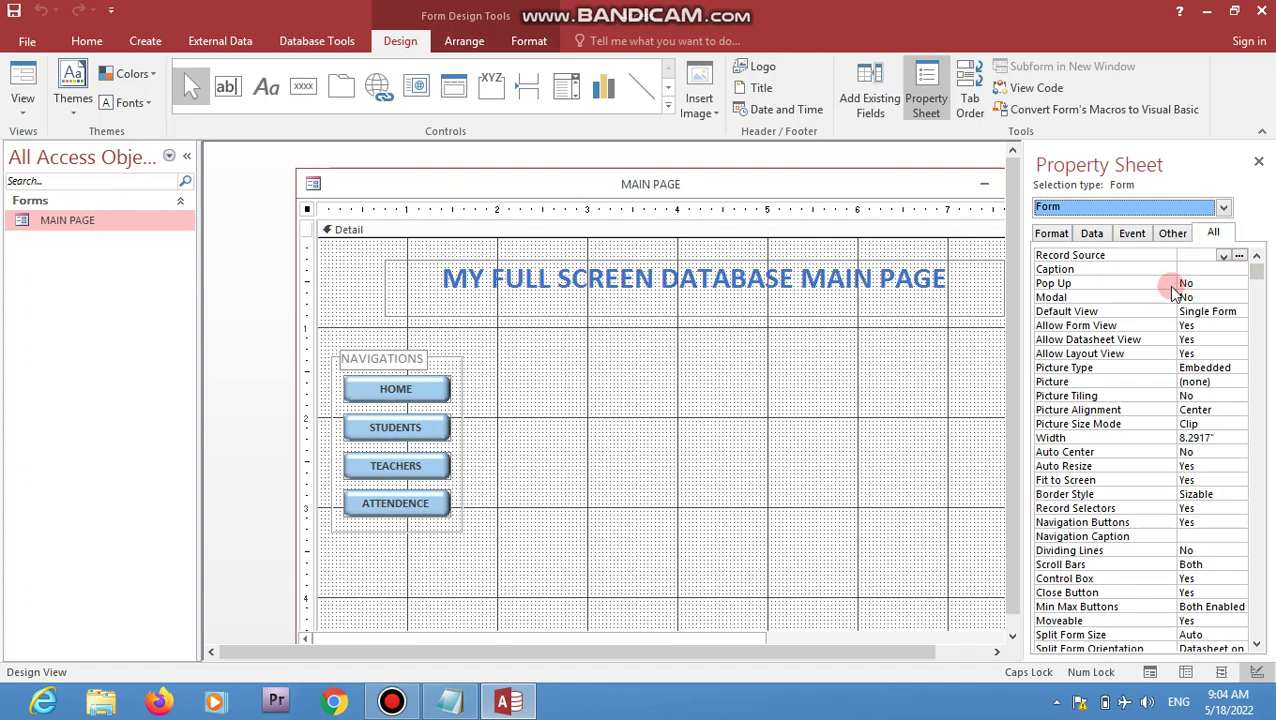
double_click(1205, 283)
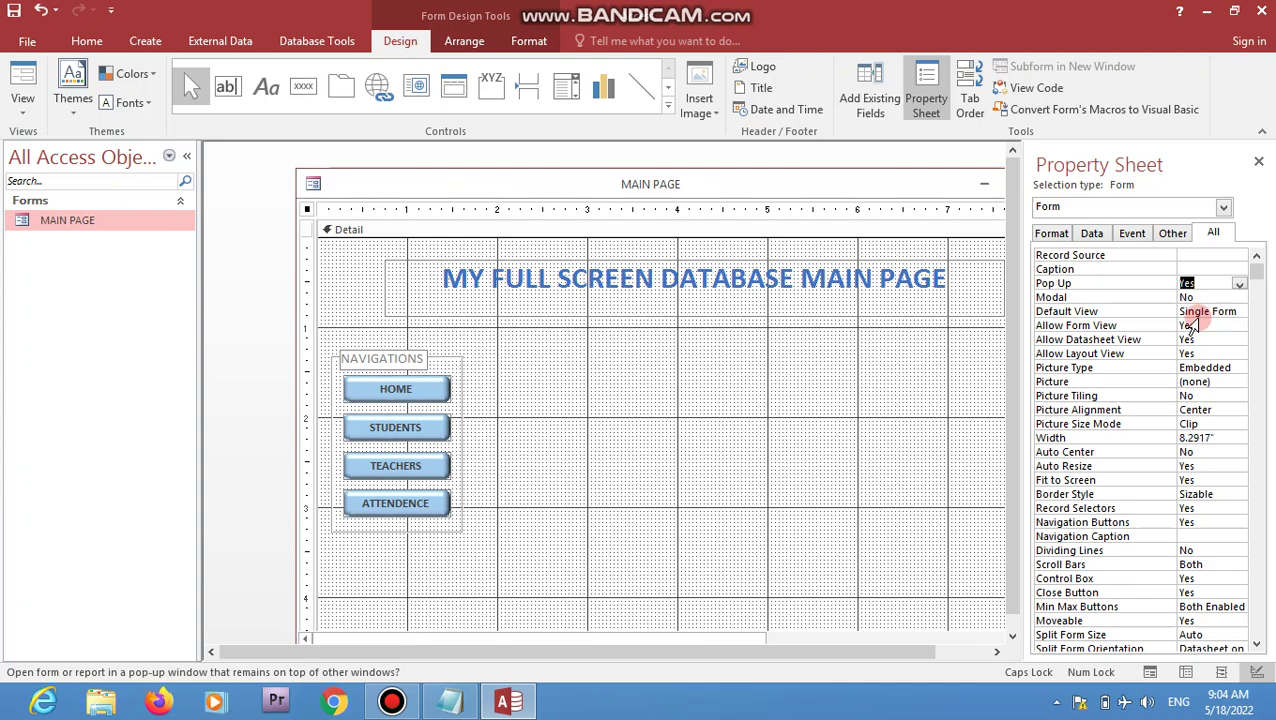
double_click(1199, 339)
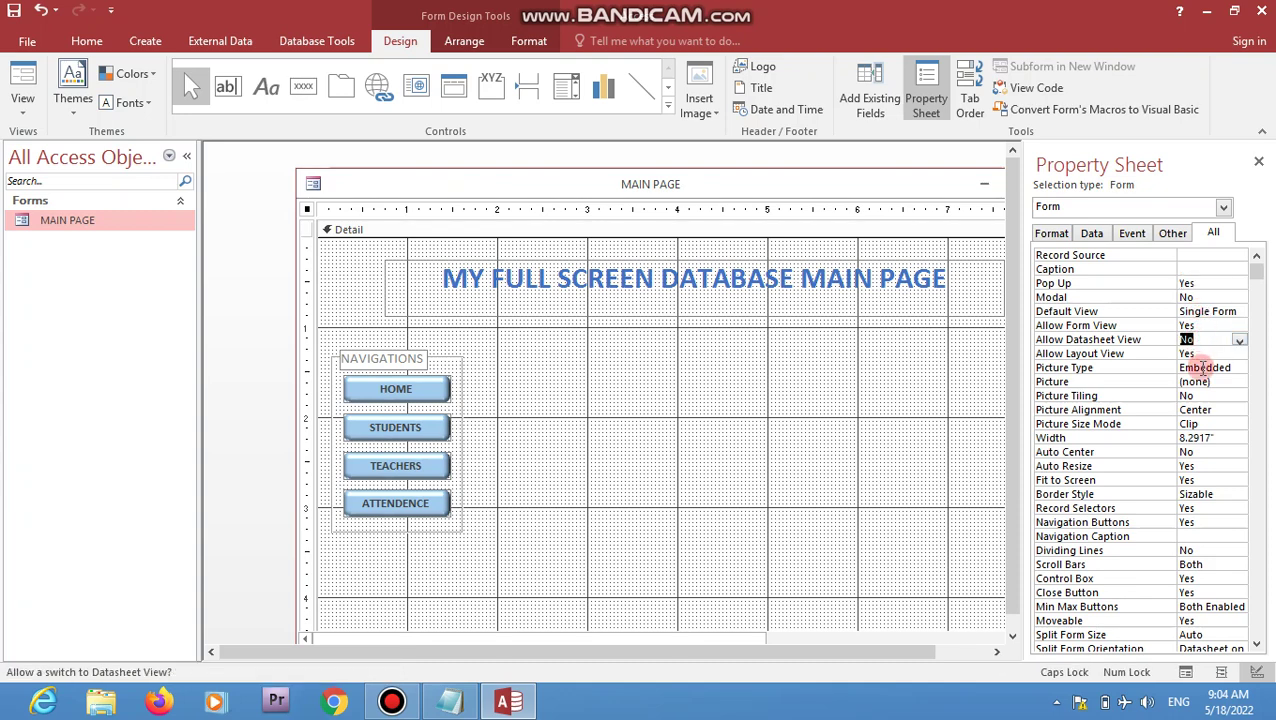
double_click(1194, 466)
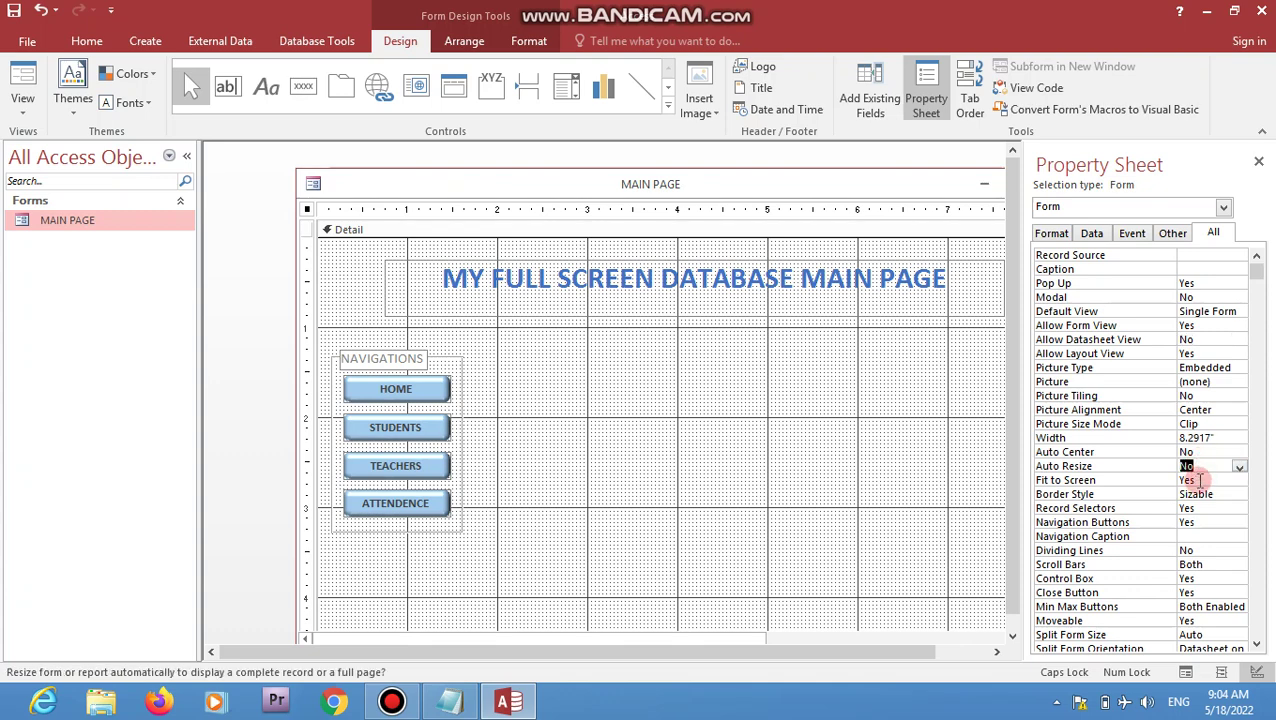
double_click(1194, 480)
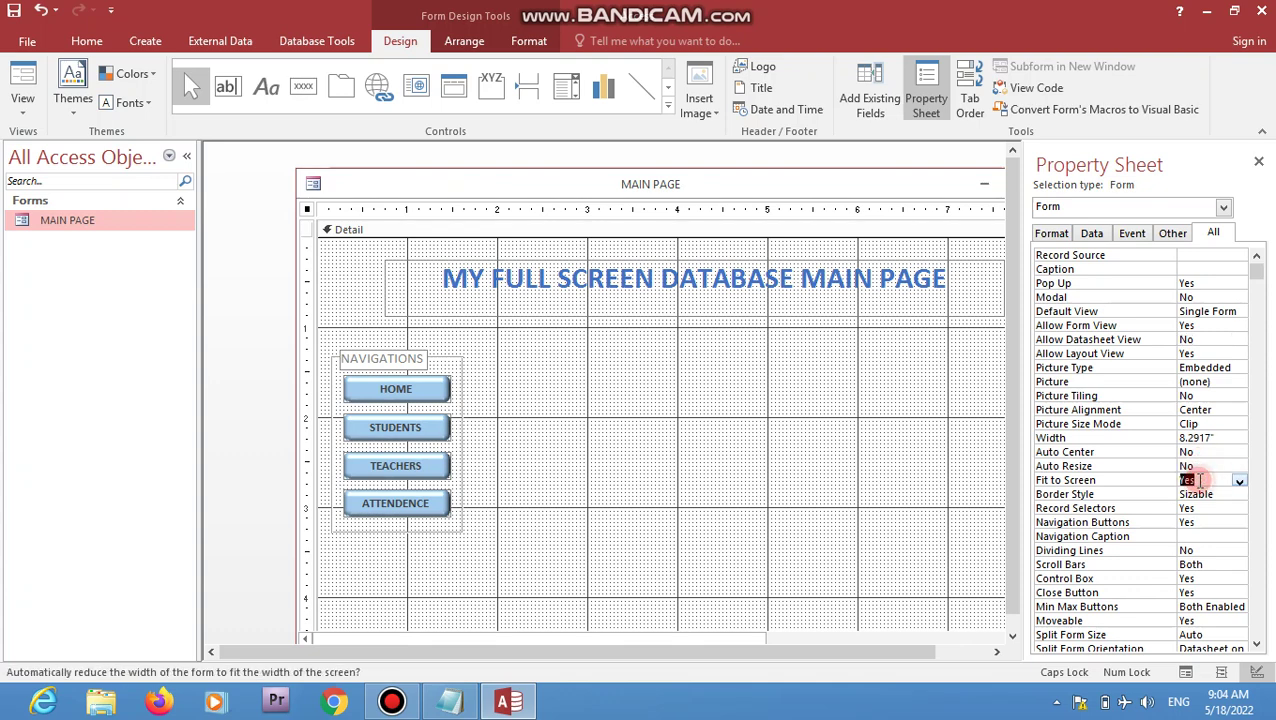
- Set Border Style None and turn off record selectors, navigation buttons and both scroll bars
left_click(1212, 494)
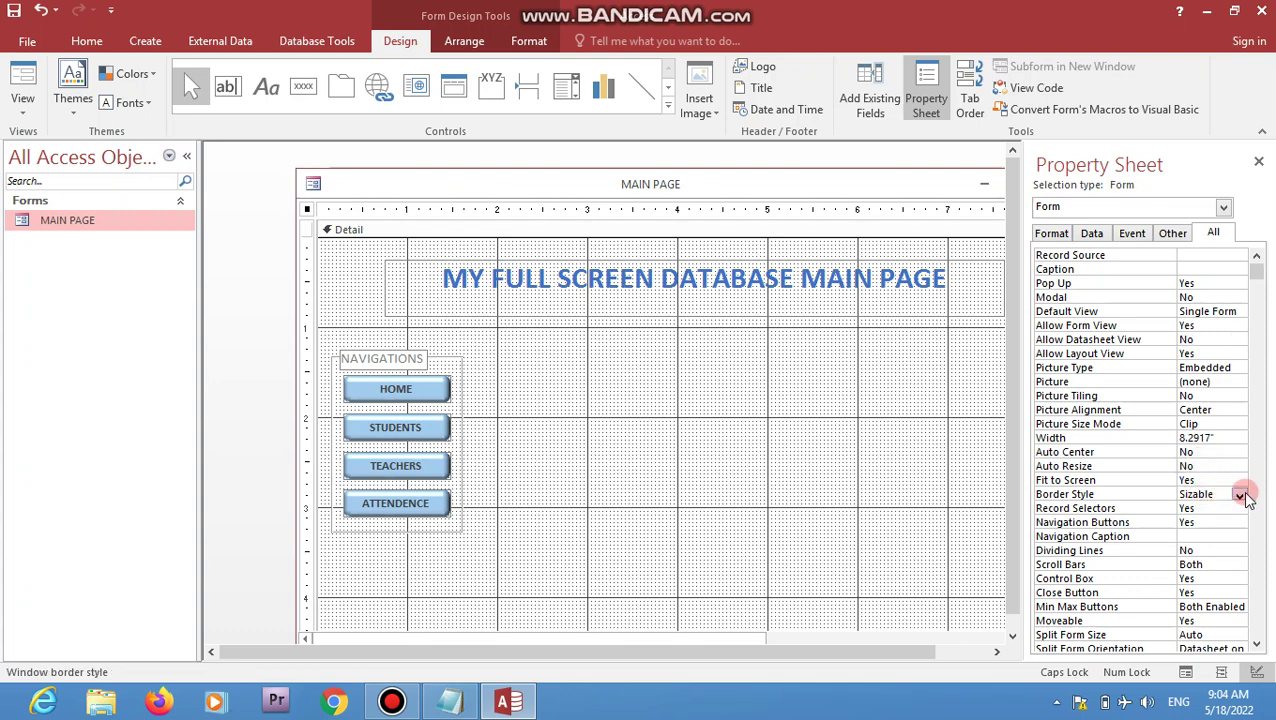
left_click(1239, 494)
left_click(1227, 508)
left_click(1210, 508)
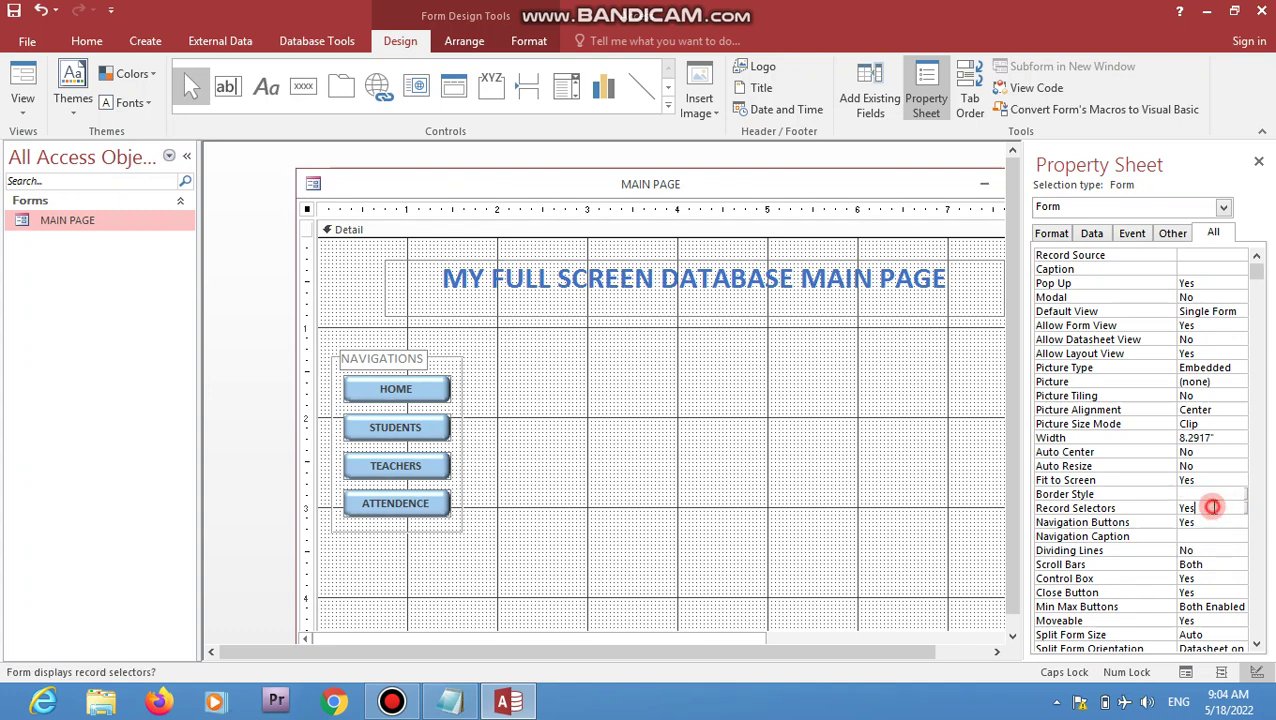
left_click(1239, 509)
left_click(1224, 529)
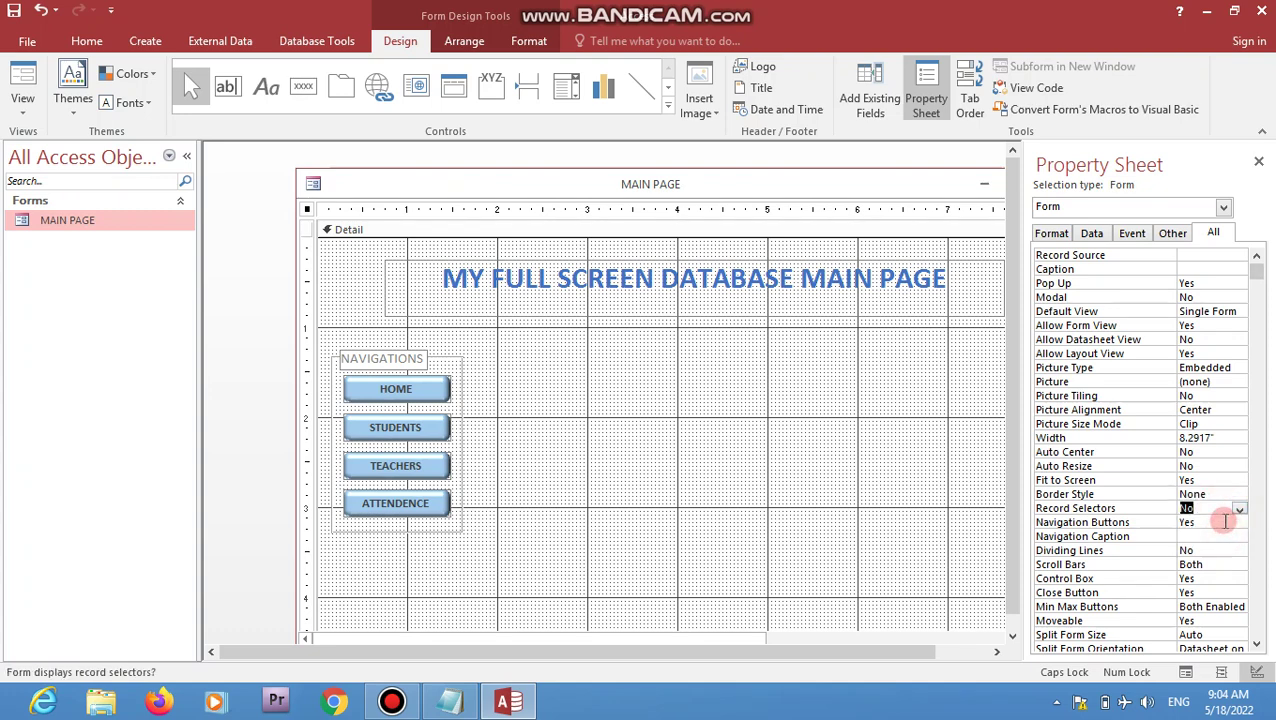
left_click(1240, 523)
left_click(1233, 541)
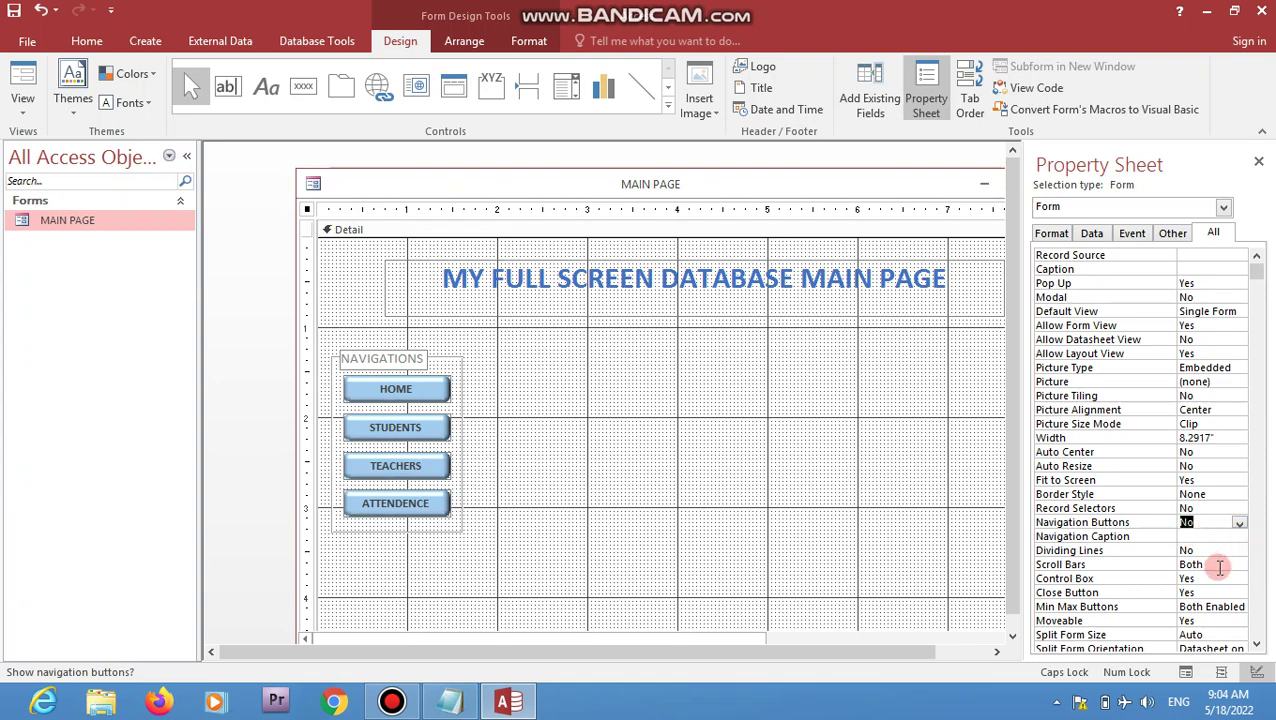
left_click(1236, 565)
left_click(1237, 578)
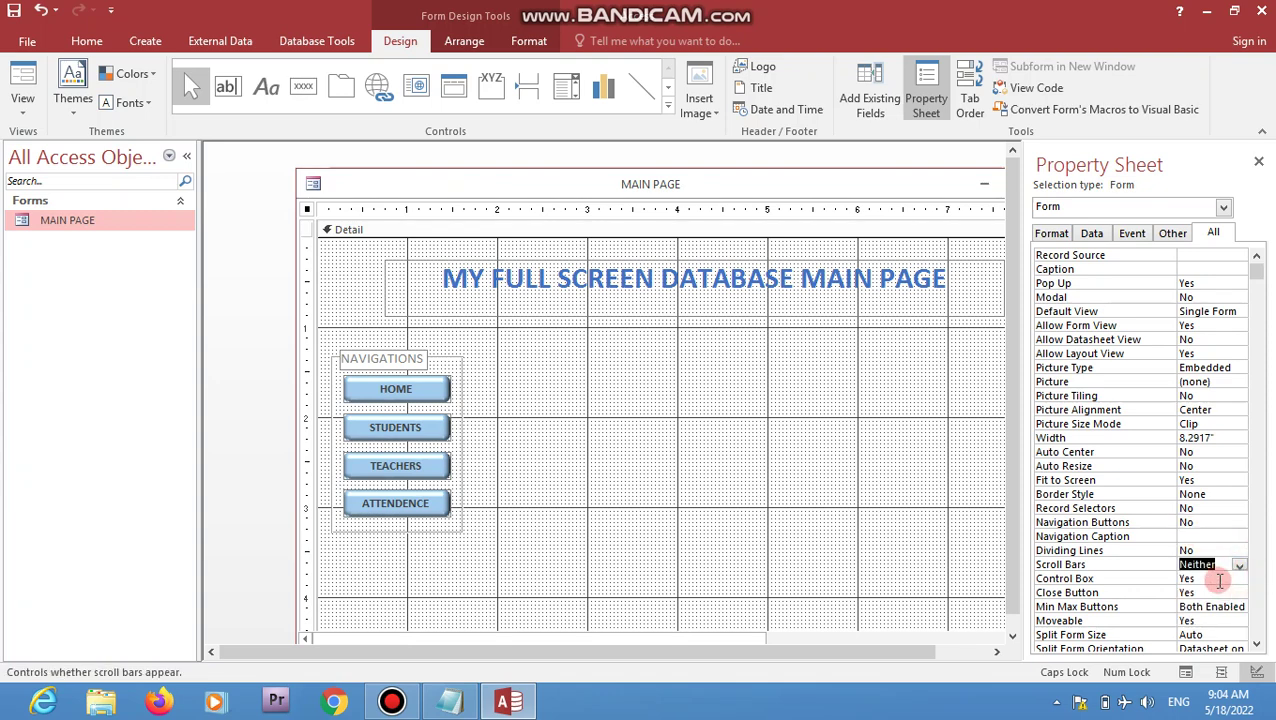
- Turn off the form's Control Box, Close Button and Min Max Buttons
left_click(1220, 578)
left_click(1239, 579)
left_click(1233, 604)
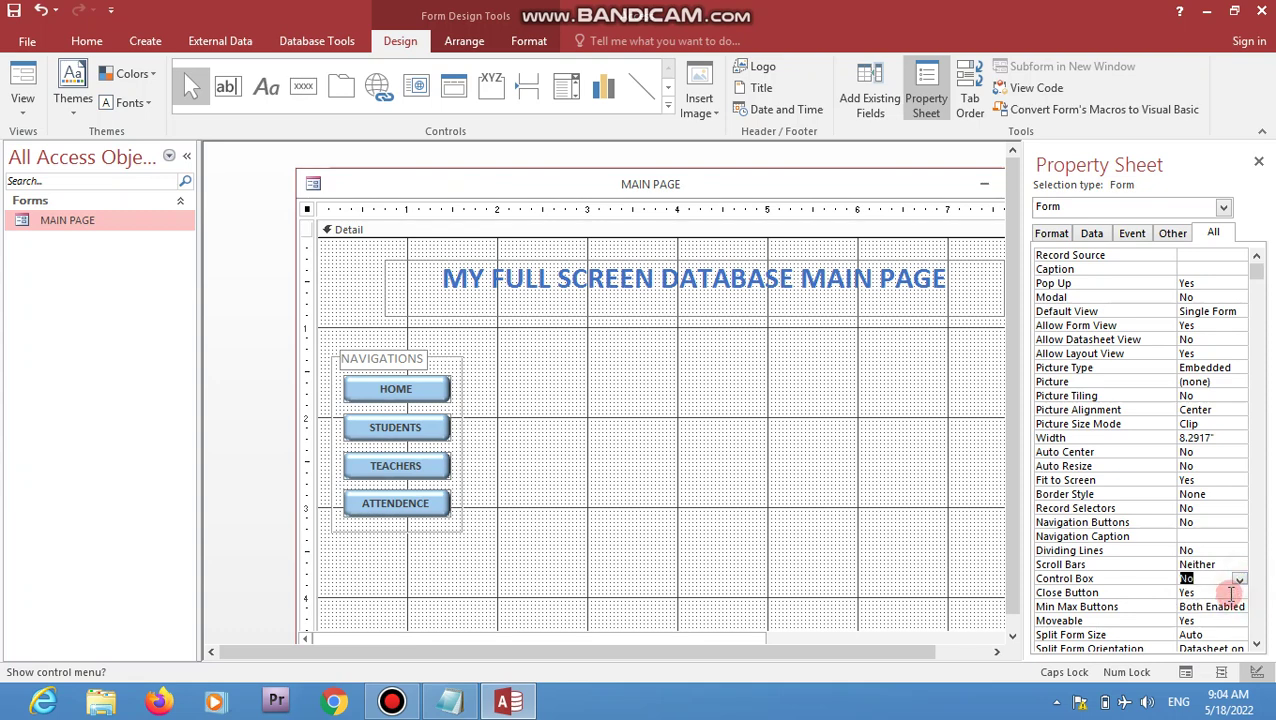
left_click(1233, 592)
left_click(1239, 593)
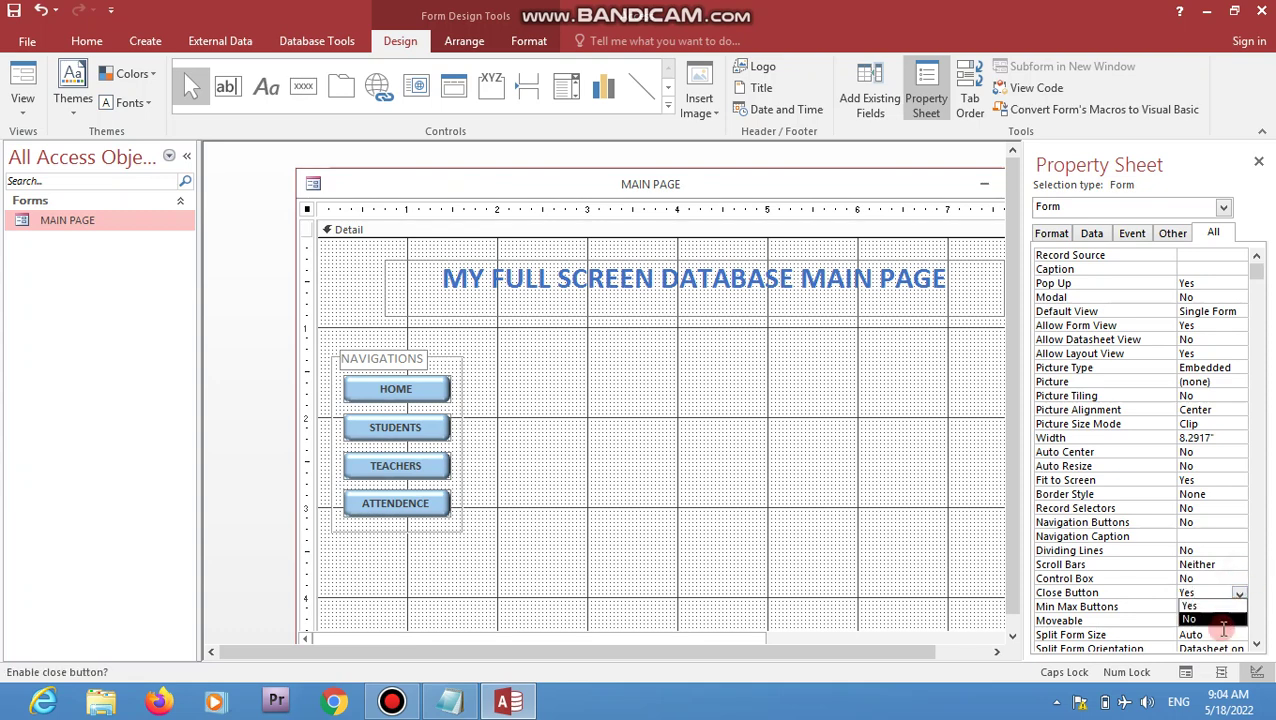
left_click(1224, 621)
left_click(1226, 607)
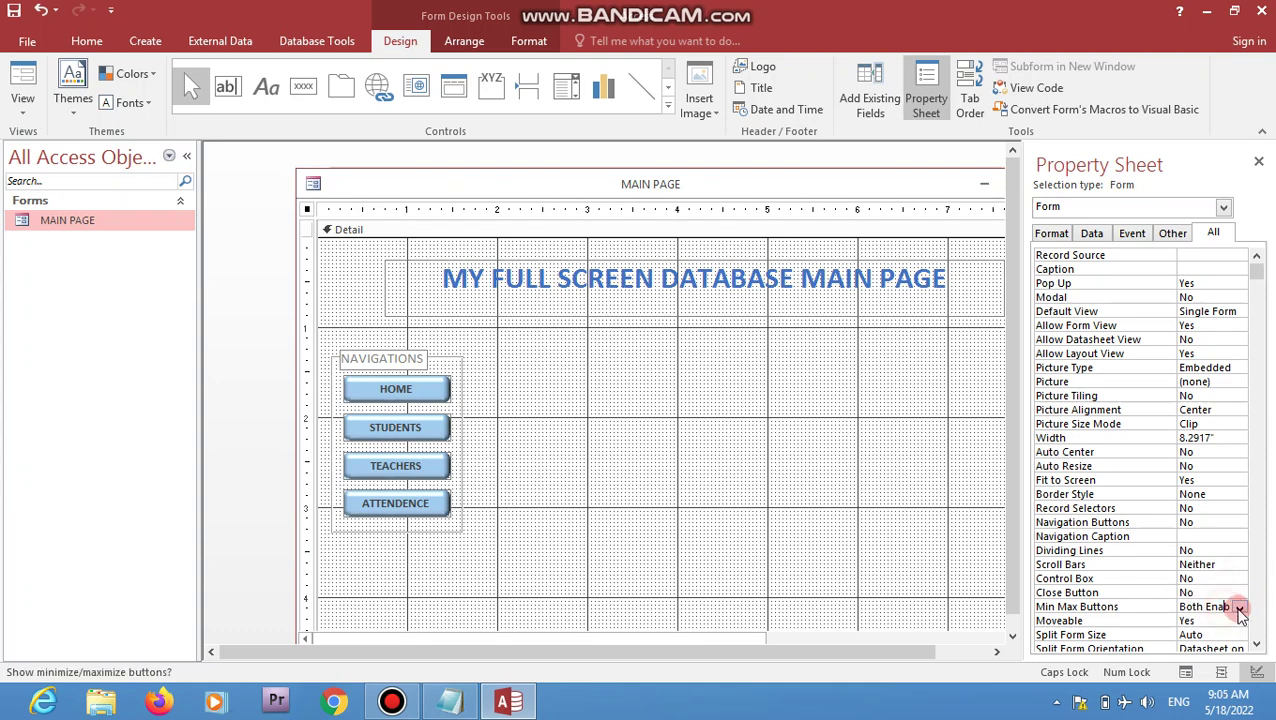
left_click(1239, 607)
left_click(1230, 620)
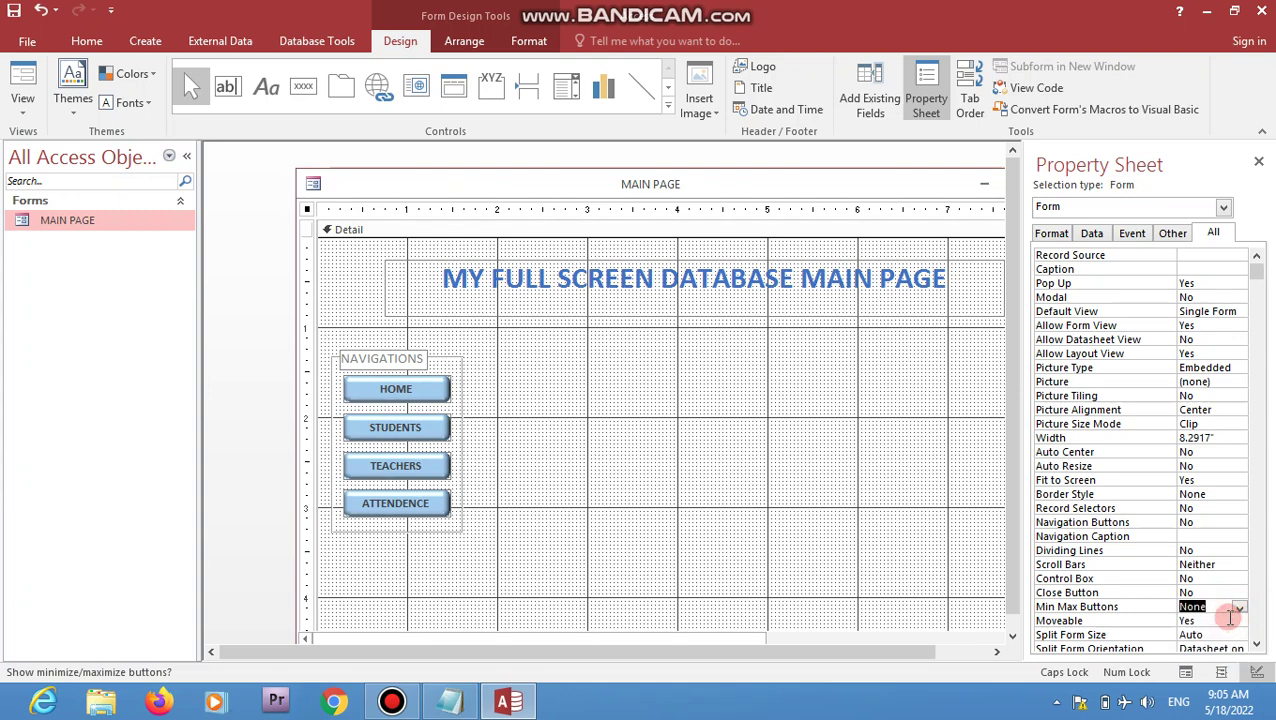
- Set the form's Moveable property to No
left_click(1229, 619)
scroll(1230, 618, "down", 9)
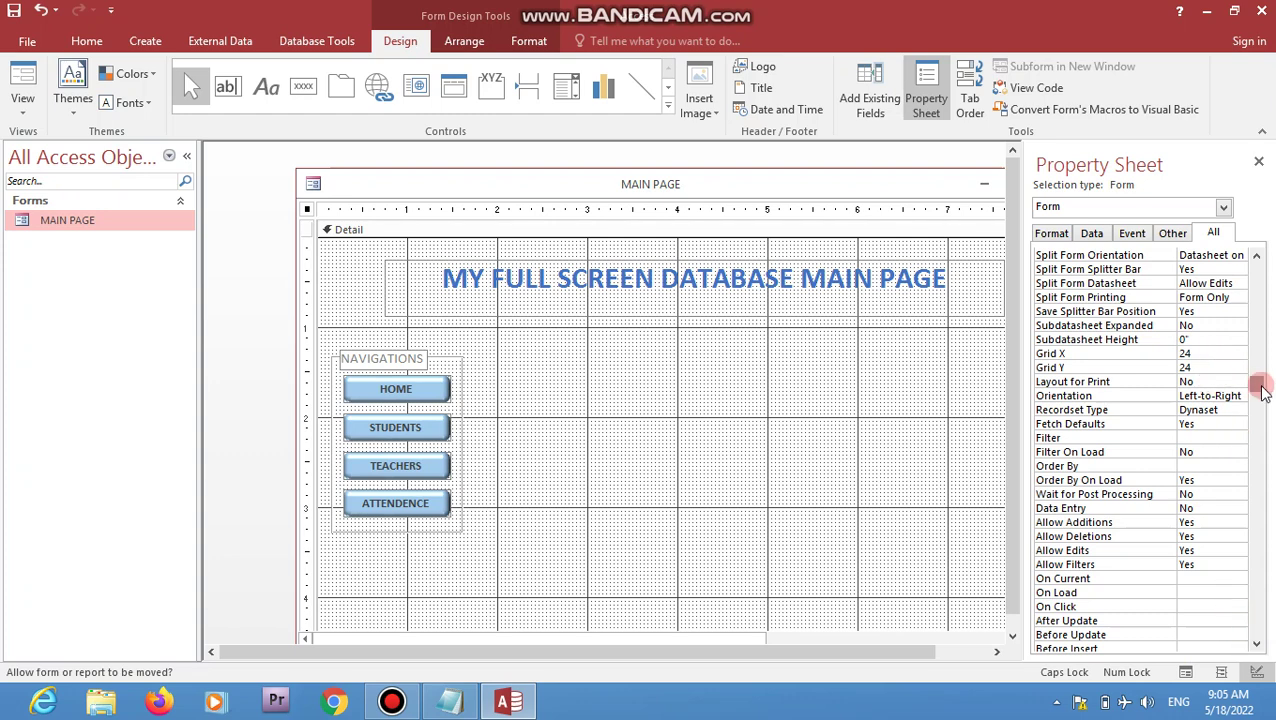
left_click_drag(1255, 382, 1253, 333)
left_click(1236, 425)
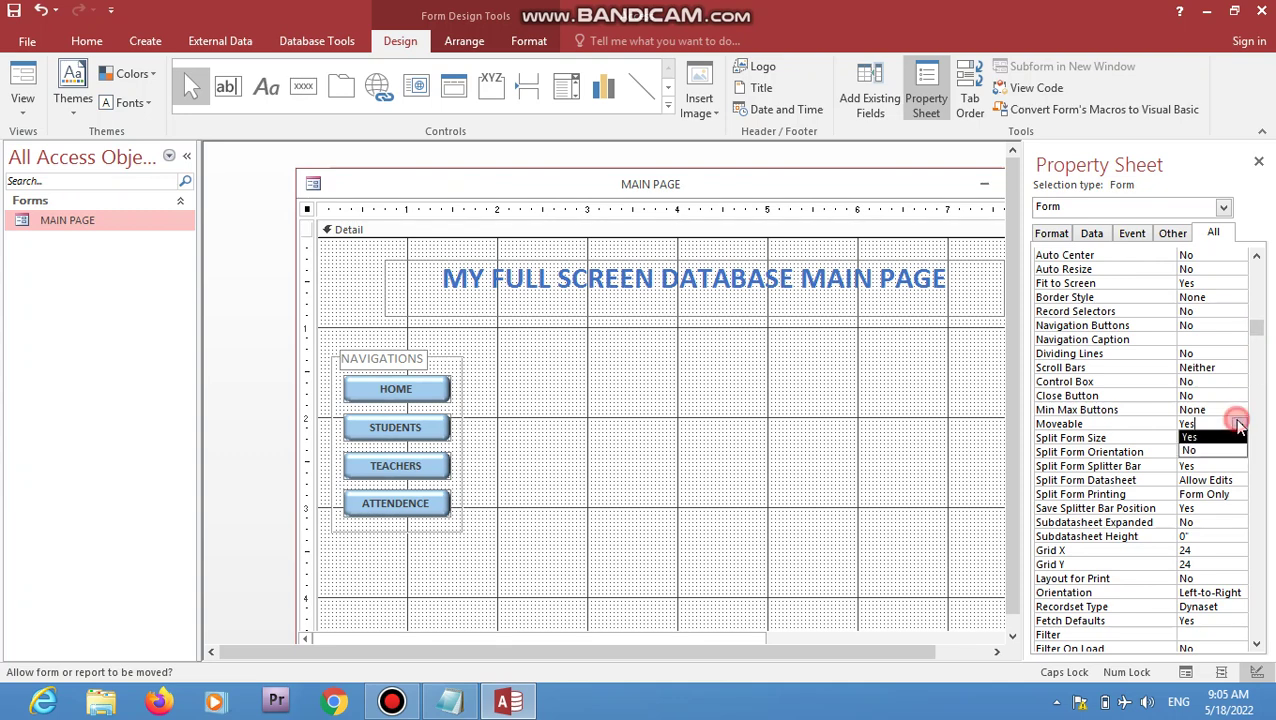
left_click(1230, 449)
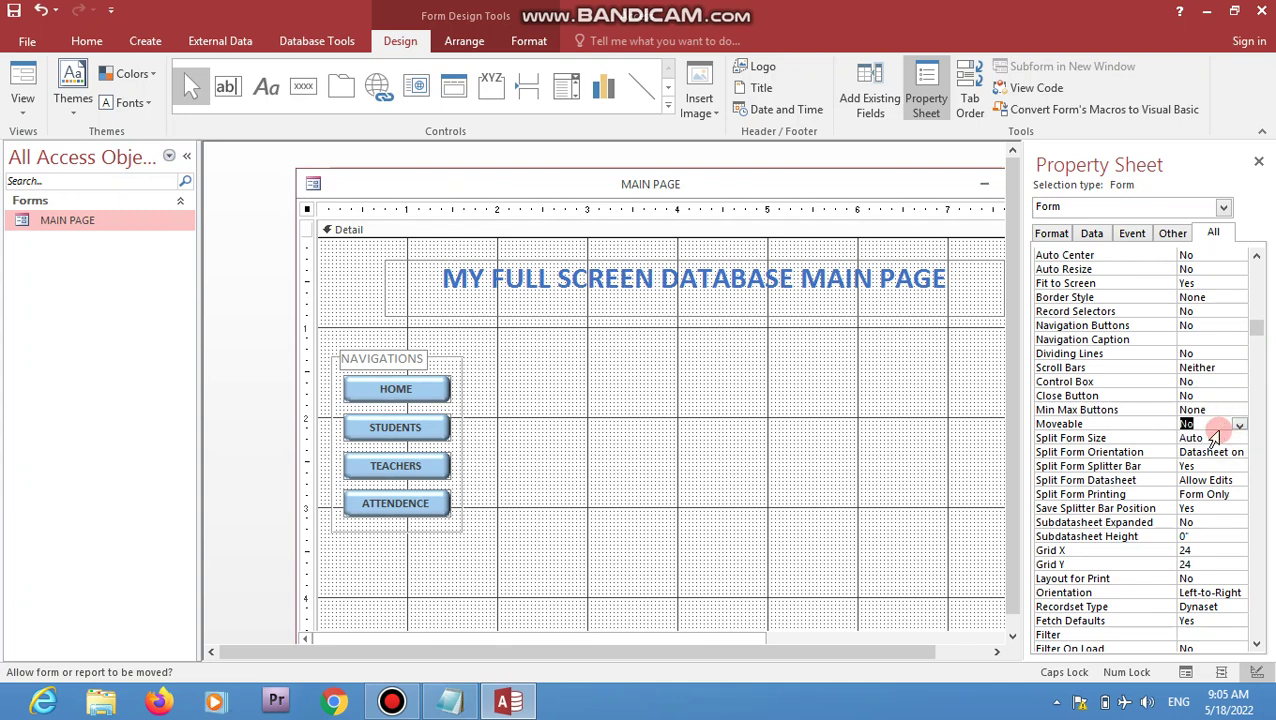
left_click(802, 411)
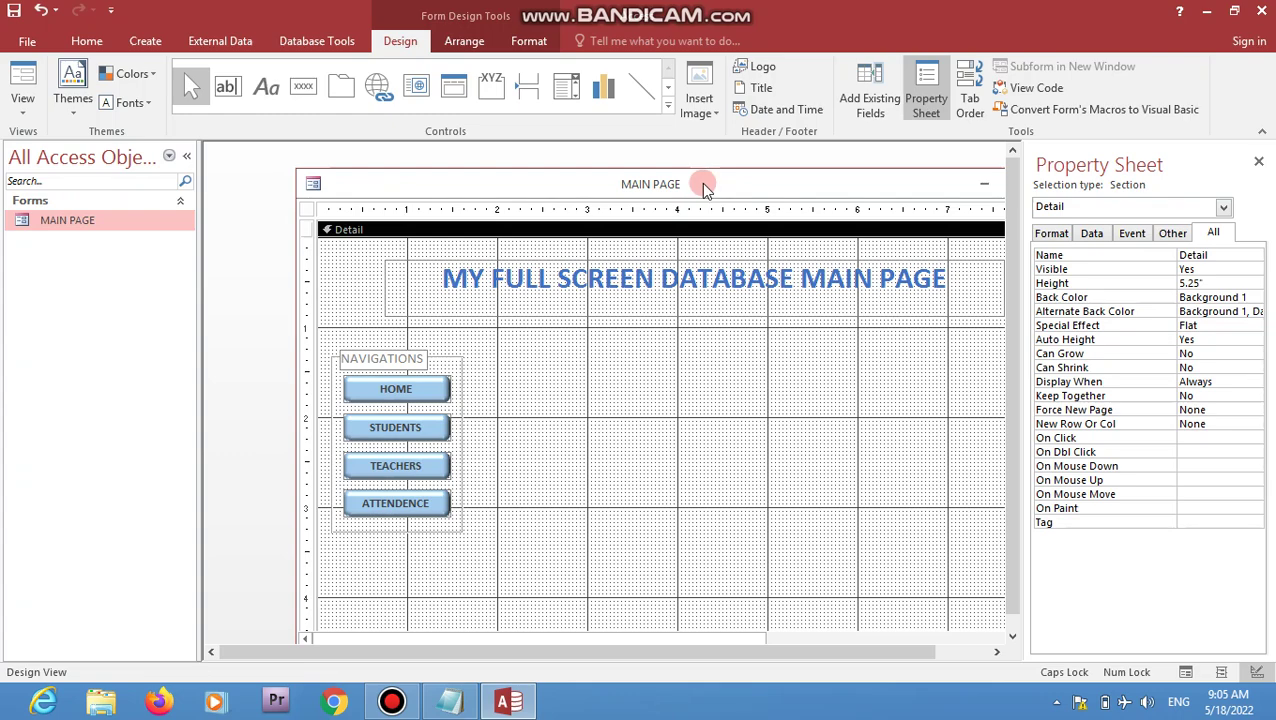
- Draw a Quit Application command button with the Stop picture below ATTENDENCE
left_click_drag(700, 182, 611, 179)
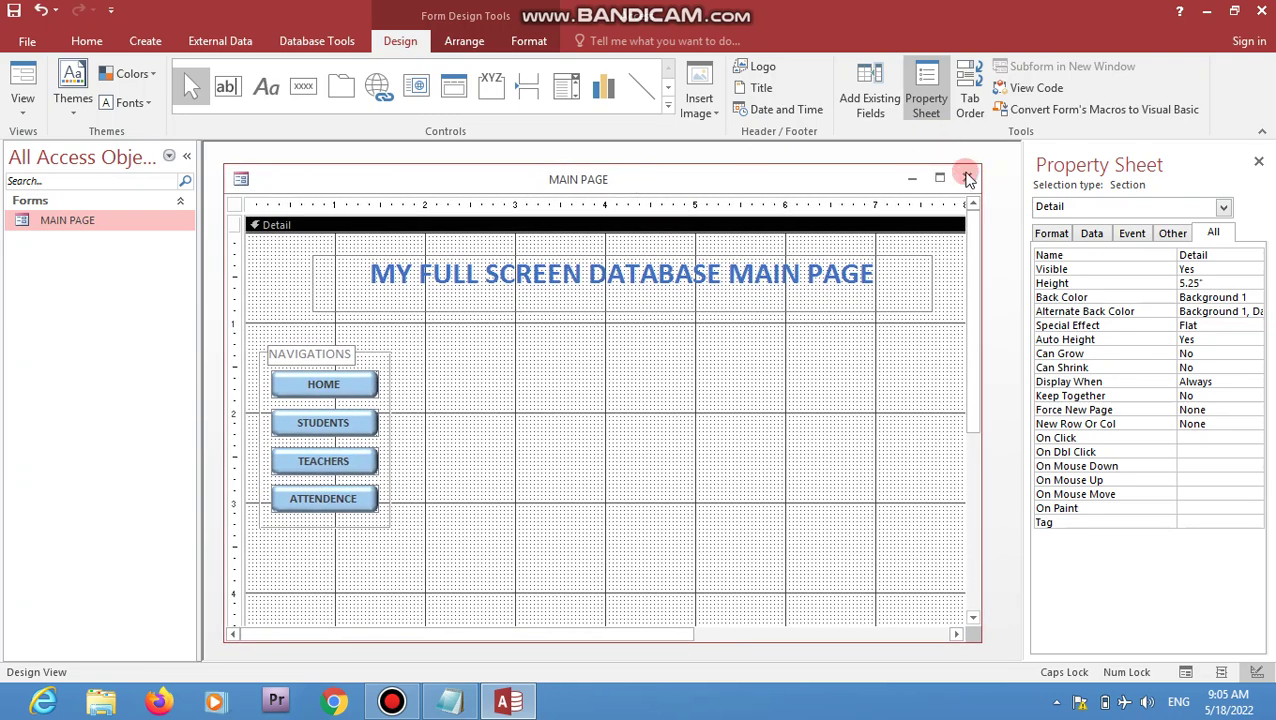
left_click(303, 86)
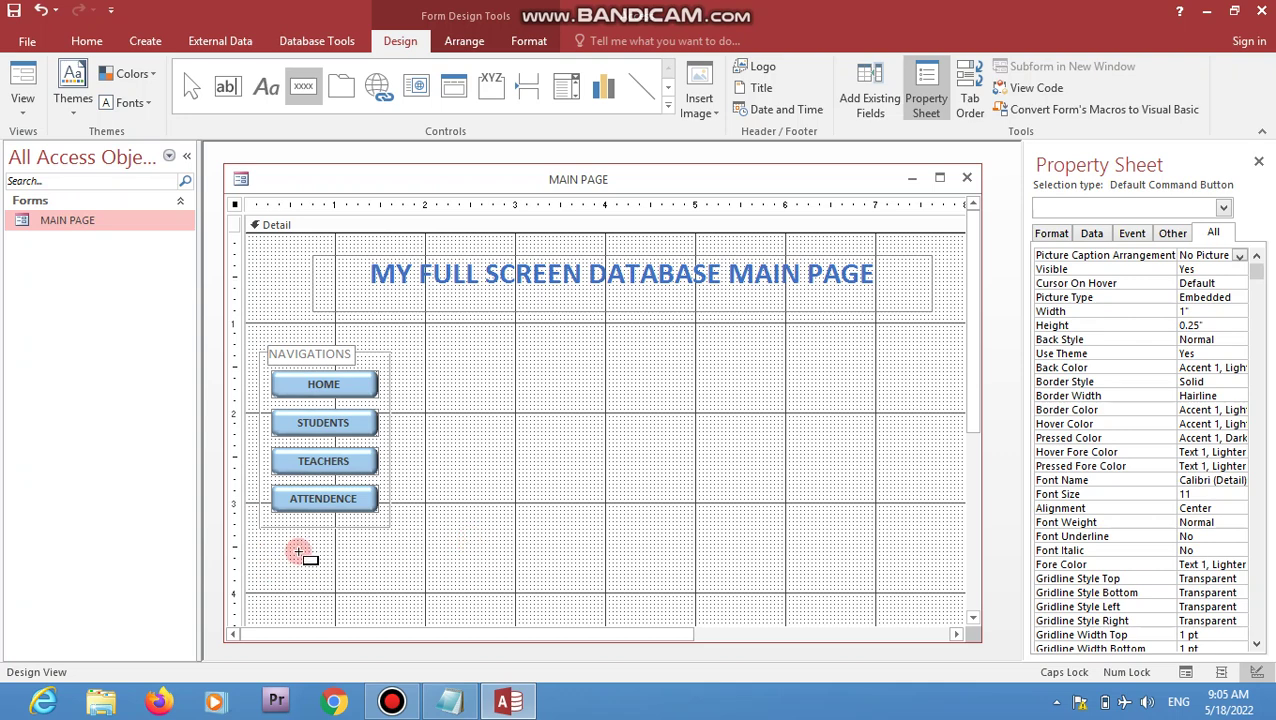
left_click_drag(305, 552, 367, 596)
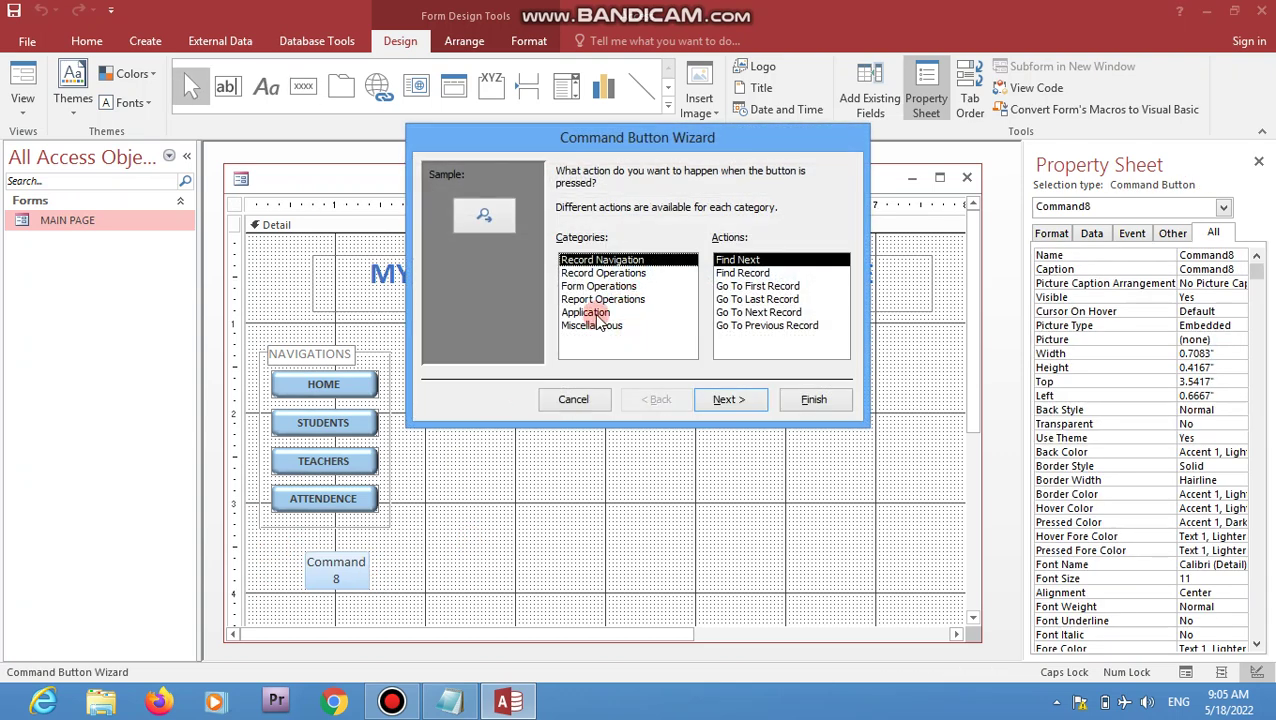
left_click(588, 312)
left_click(735, 399)
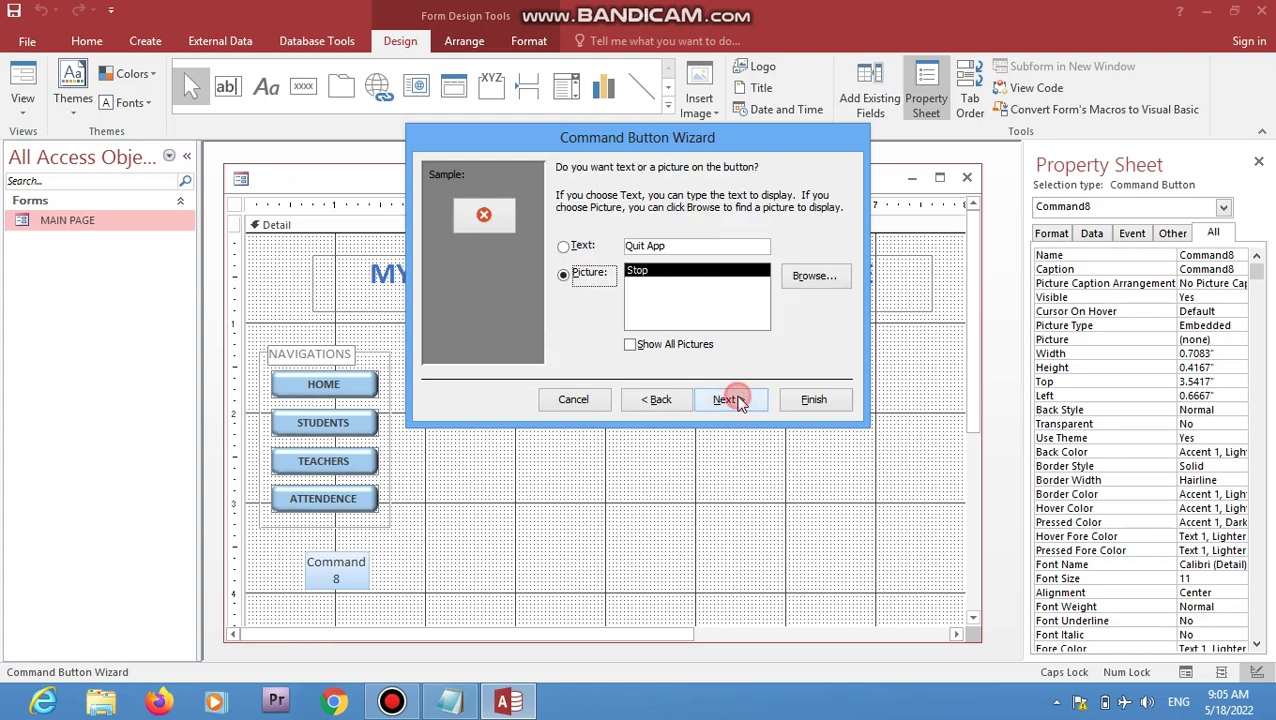
left_click(738, 400)
left_click(808, 399)
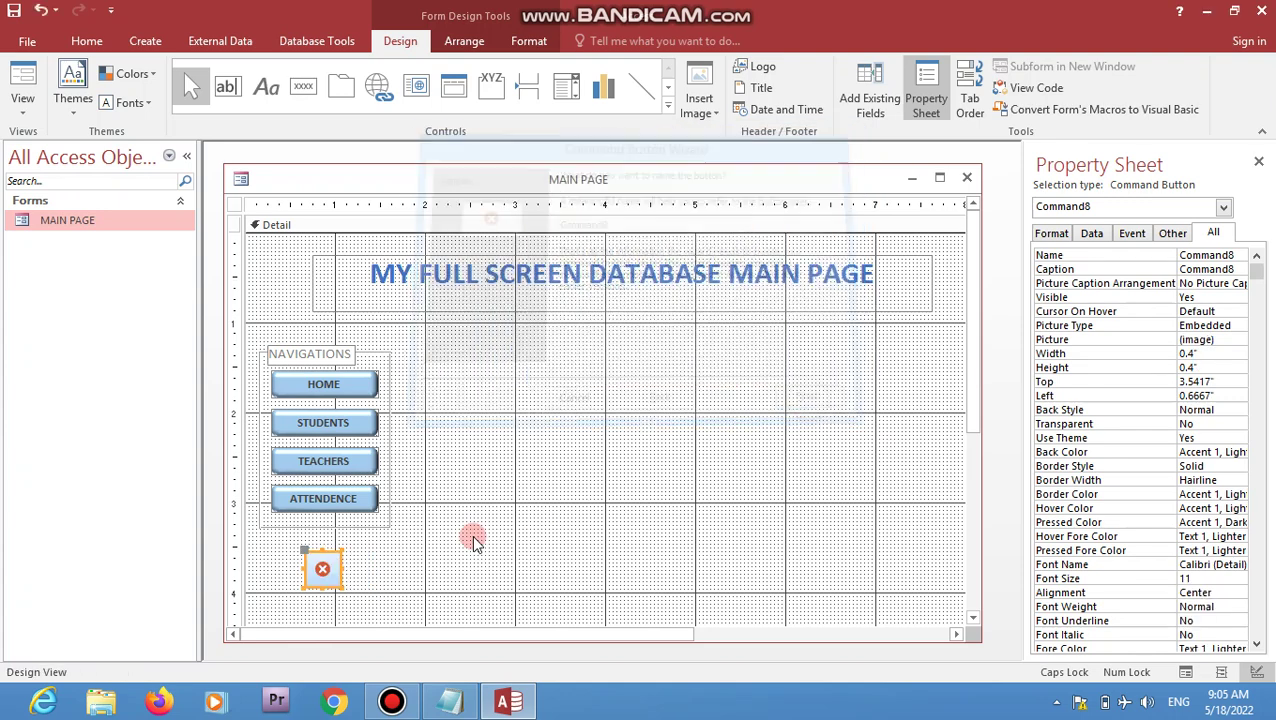
left_click(432, 597)
left_click(325, 578)
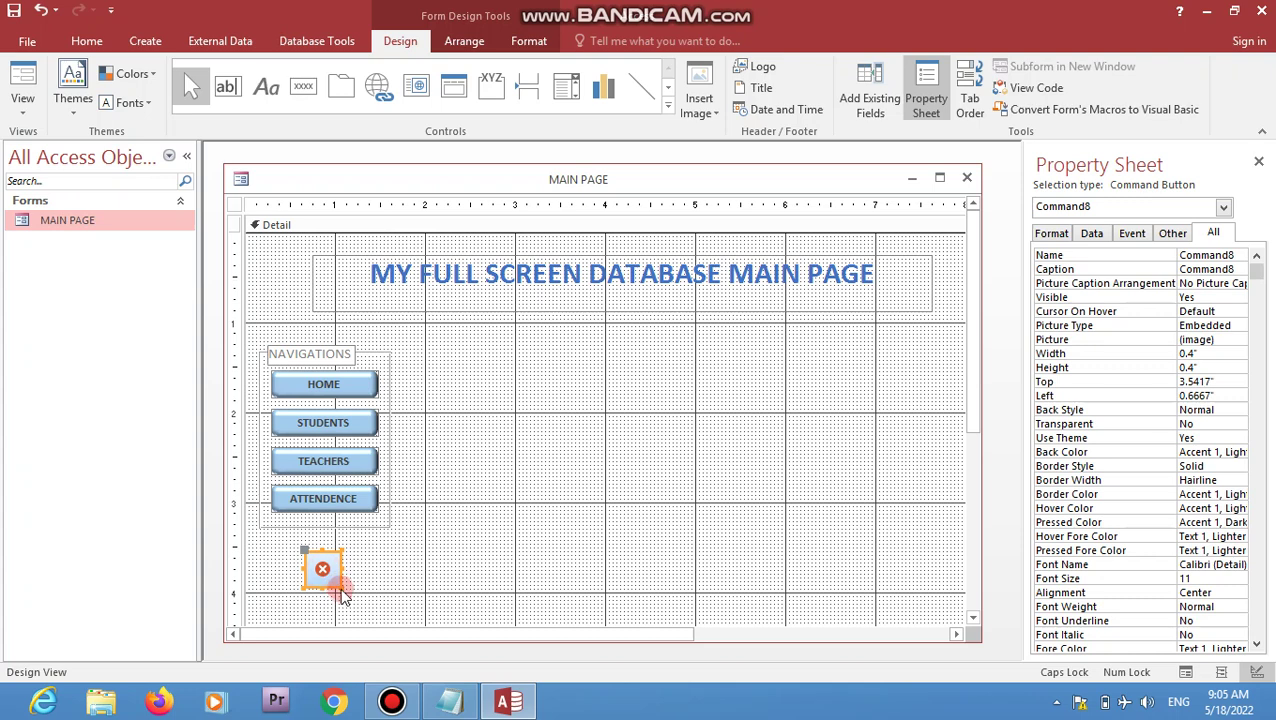
left_click(366, 562)
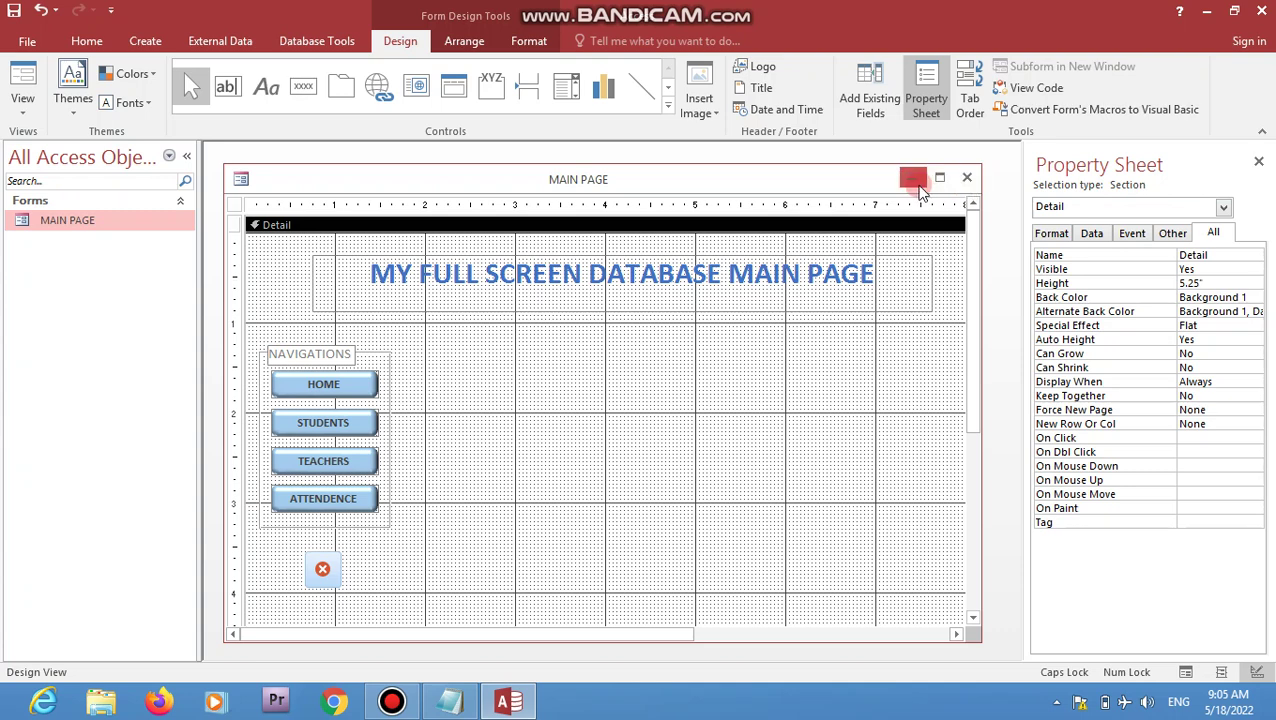
- Create a Code Builder handler for the Form's On Current event
left_click(1224, 205)
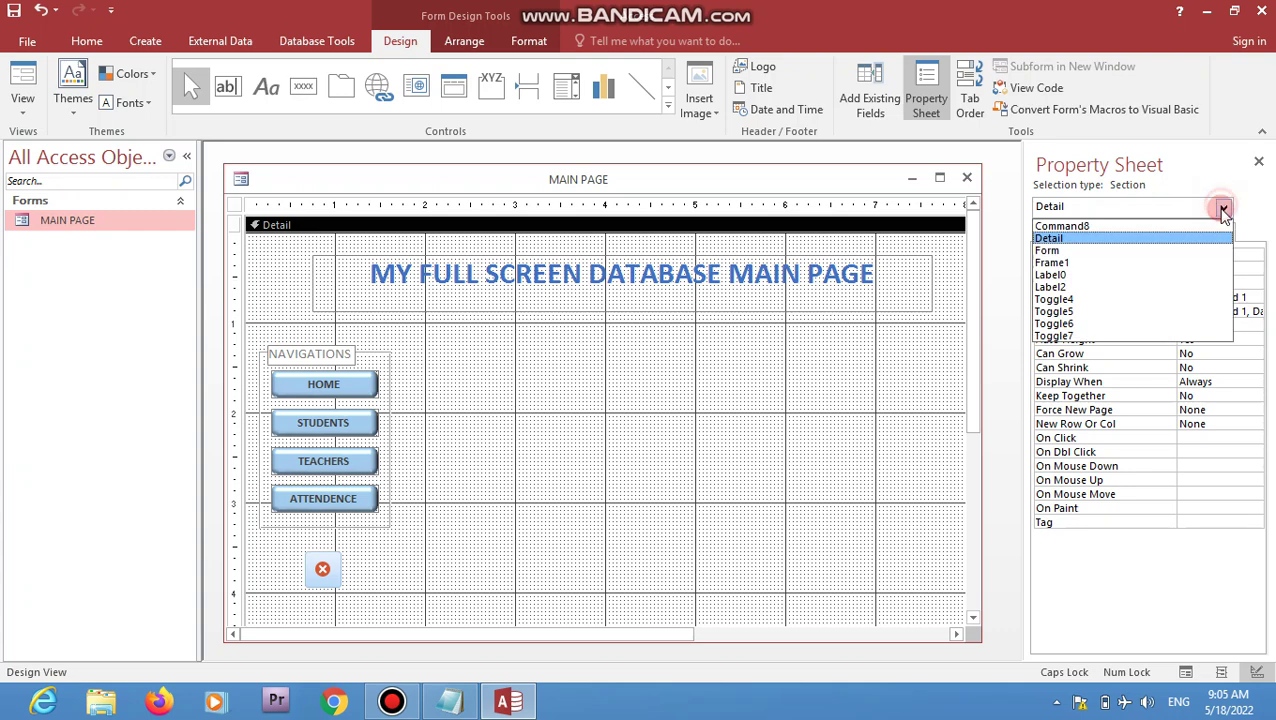
left_click(1140, 252)
left_click(1133, 236)
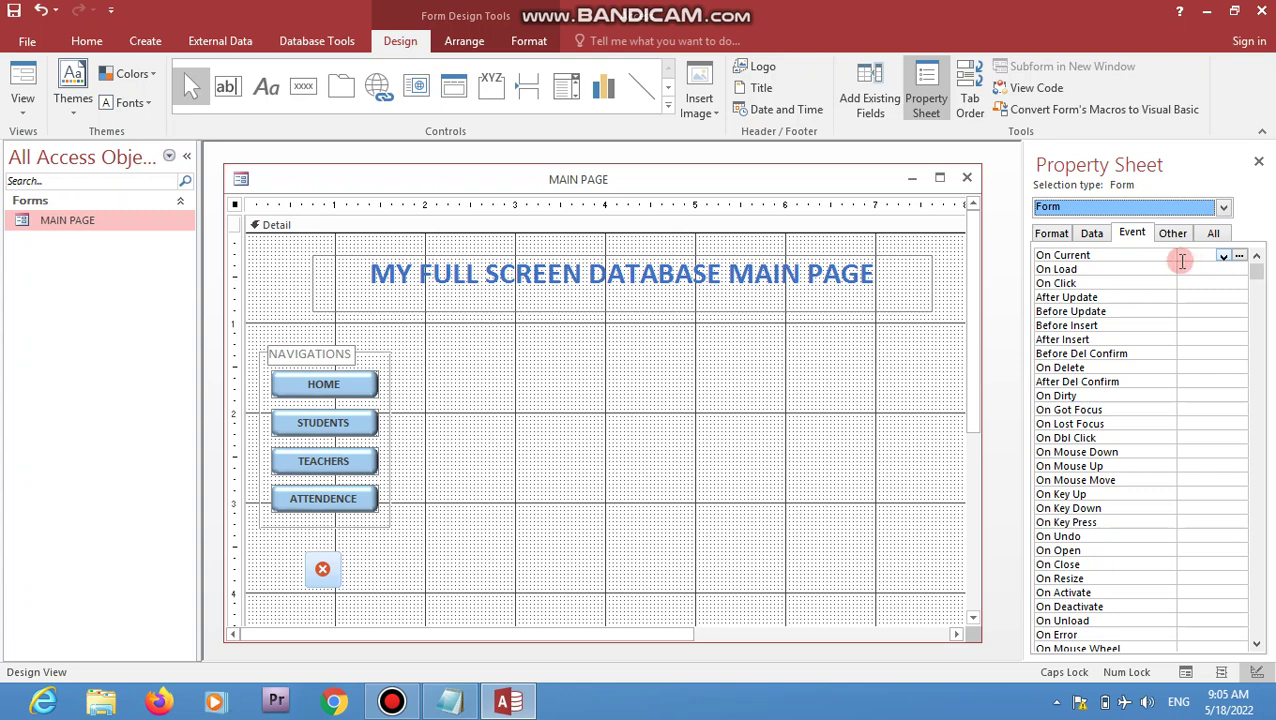
left_click(1239, 256)
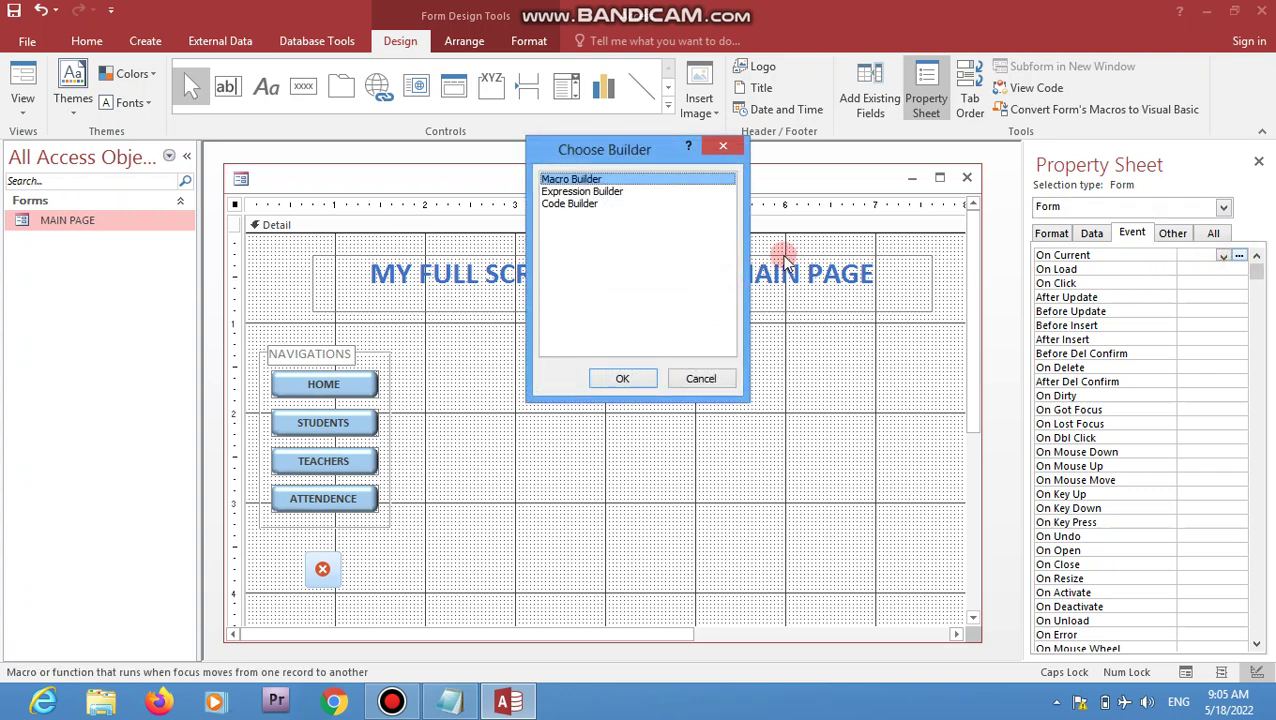
left_click(597, 205)
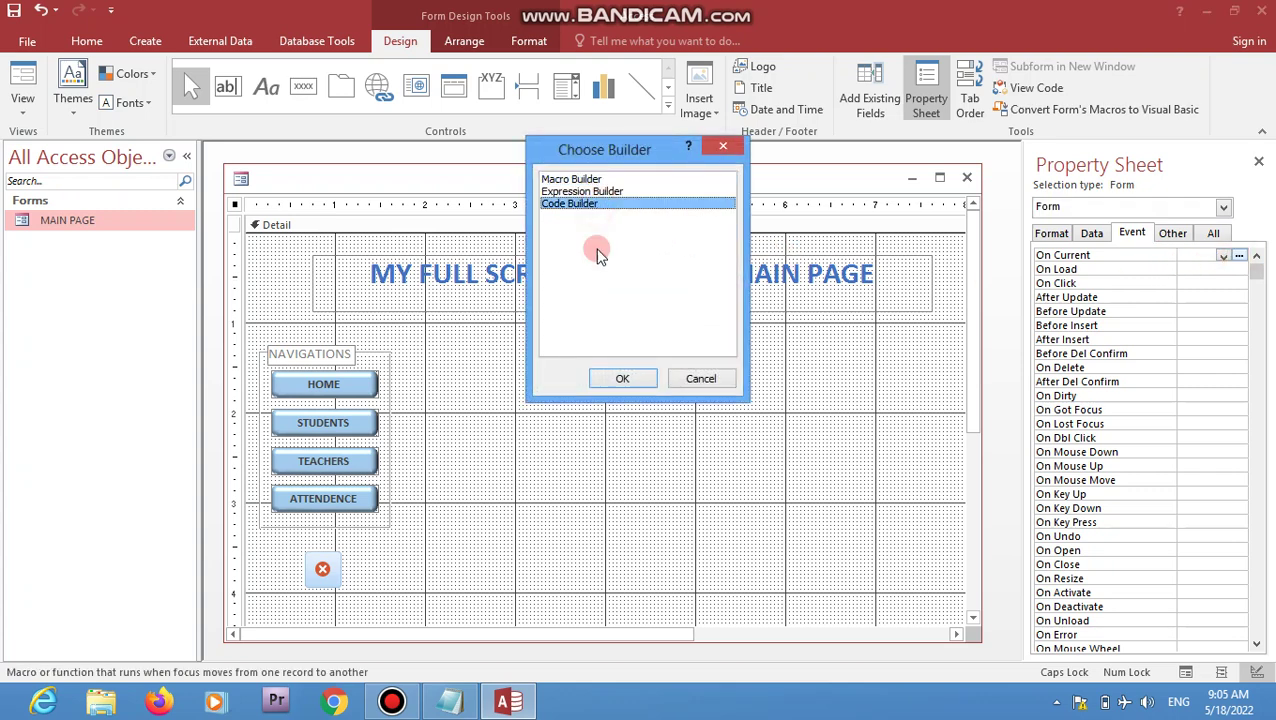
left_click(627, 377)
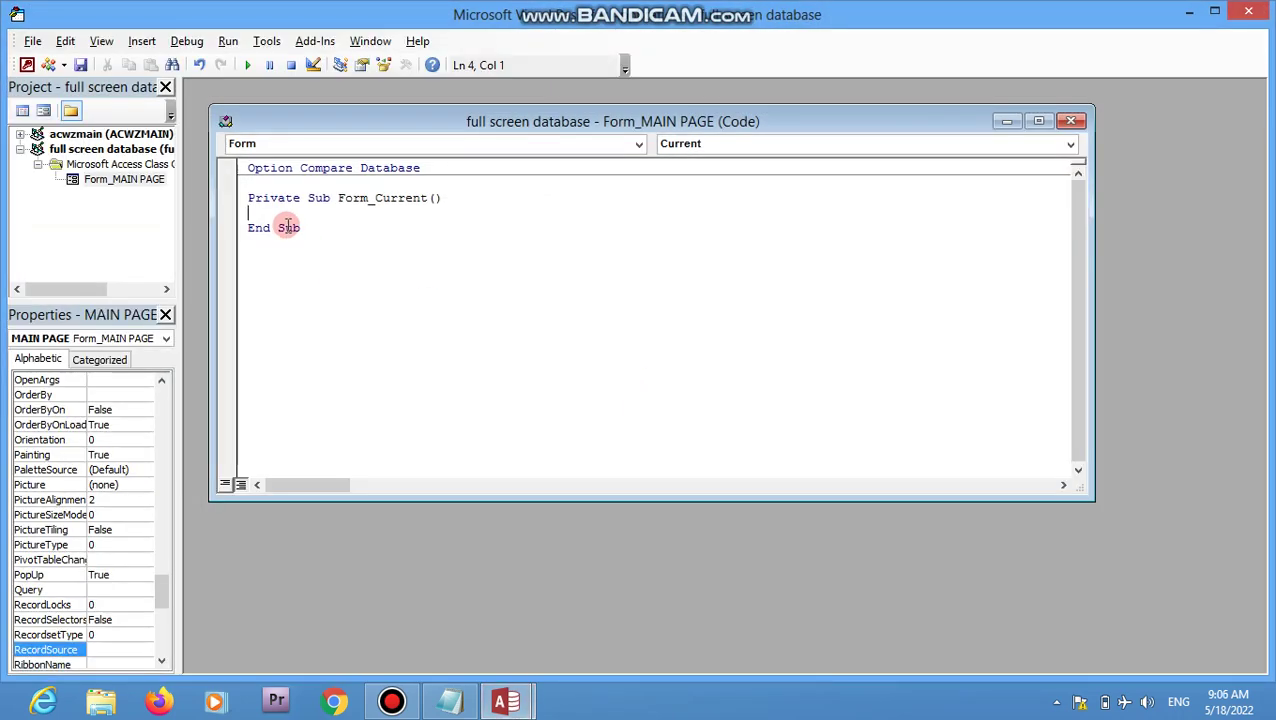
- Add DoCmd.Maximize to Form_Current and return to Access
type("docmd.maximize")
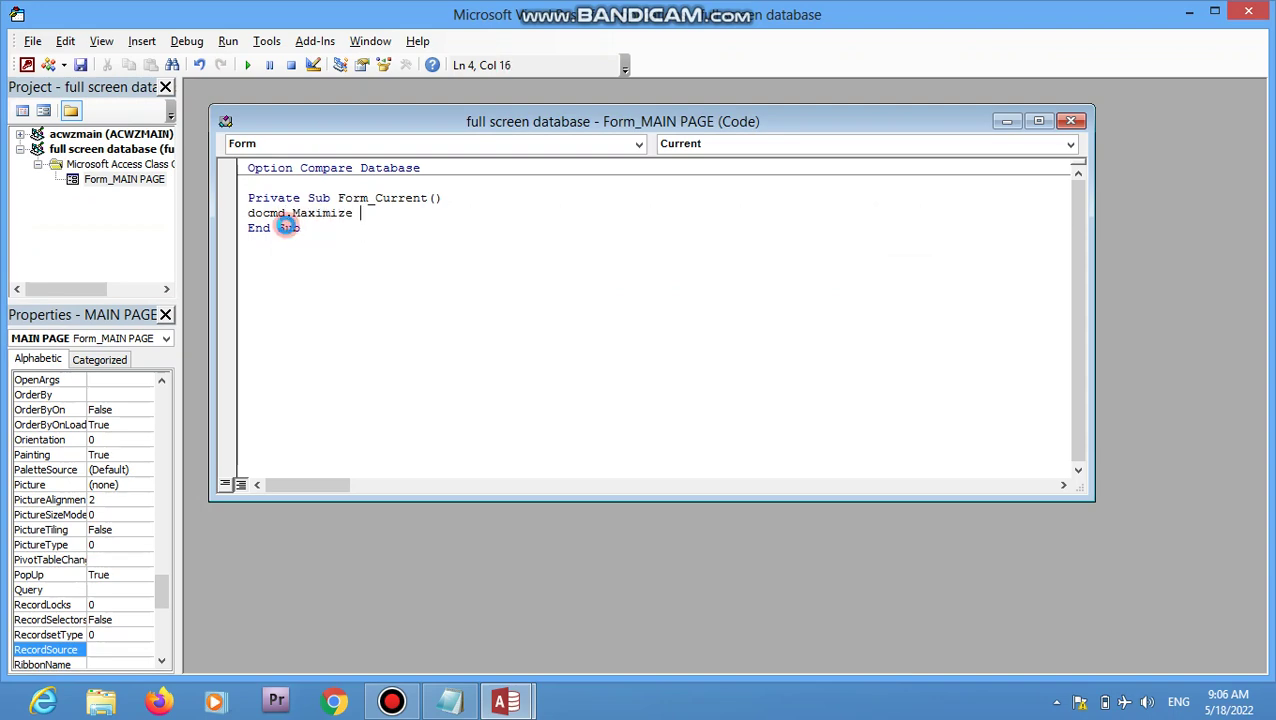
left_click(26, 66)
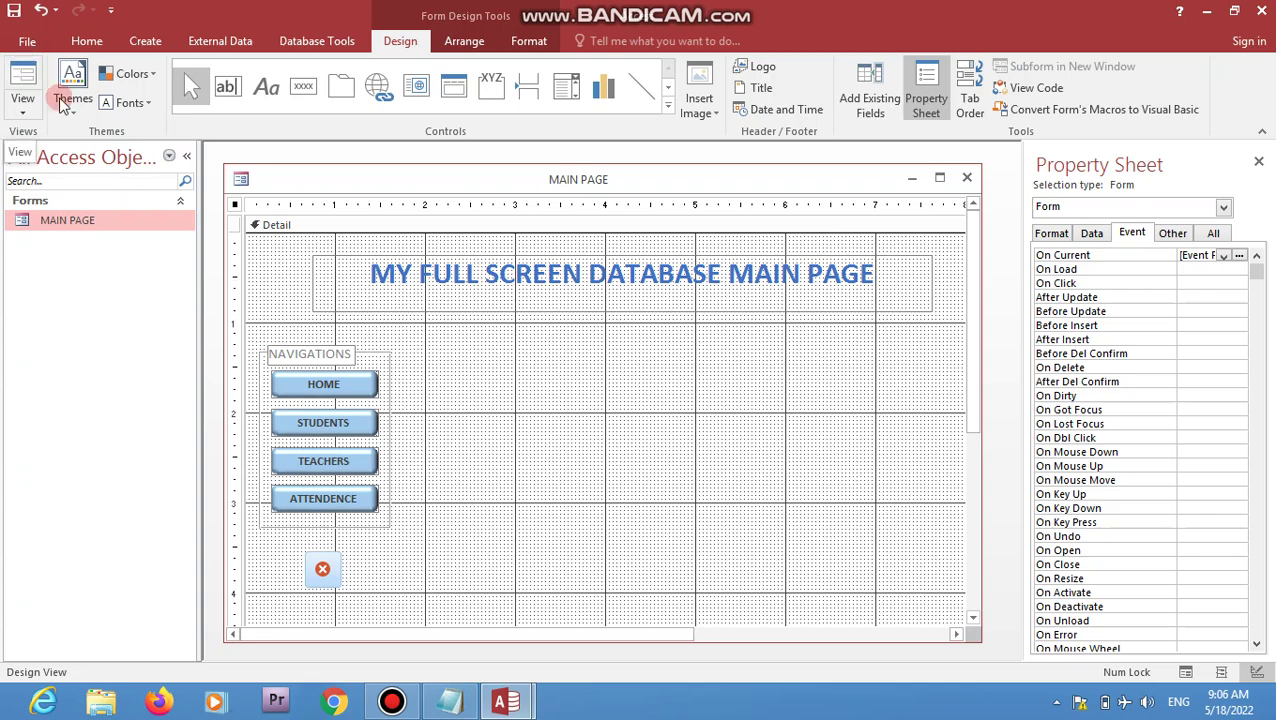
left_click(33, 79)
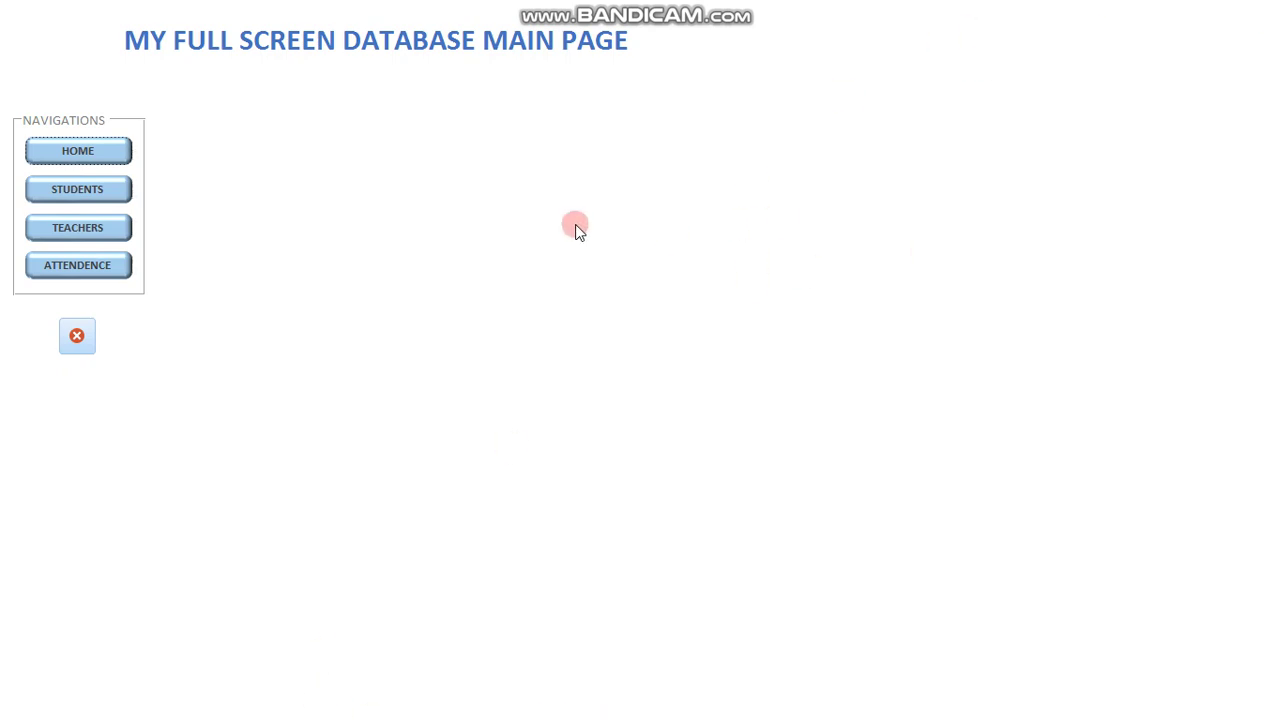
right_click(392, 161)
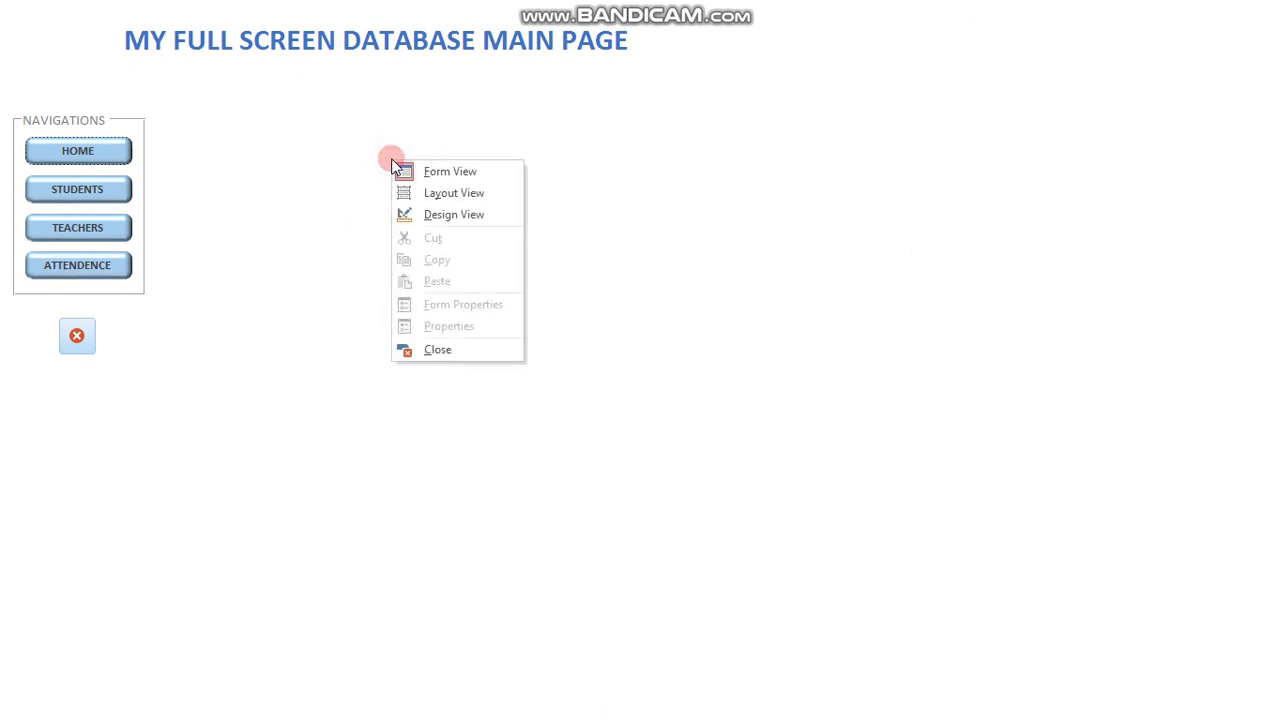
left_click(437, 216)
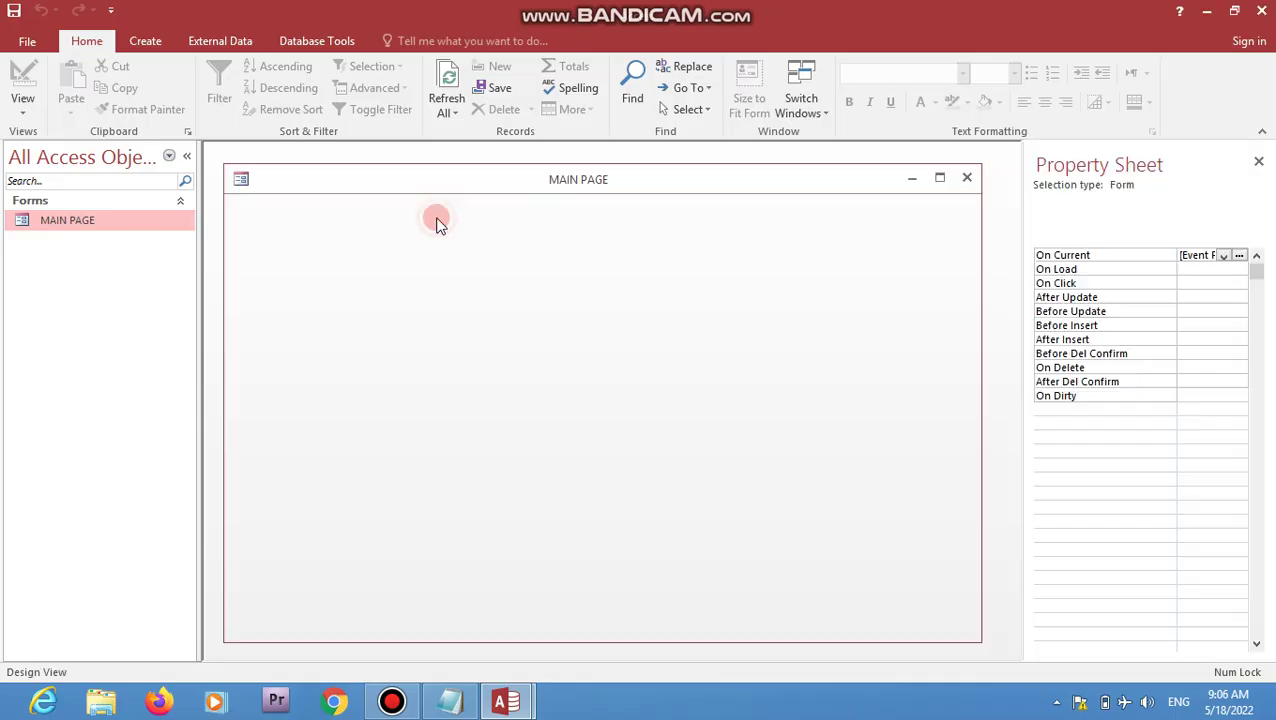
- Uncheck Special Keys, themed controls, Layout View, Navigation Pane, Full Menus and Shortcut Menus in Current Database options
left_click(27, 41)
left_click(44, 393)
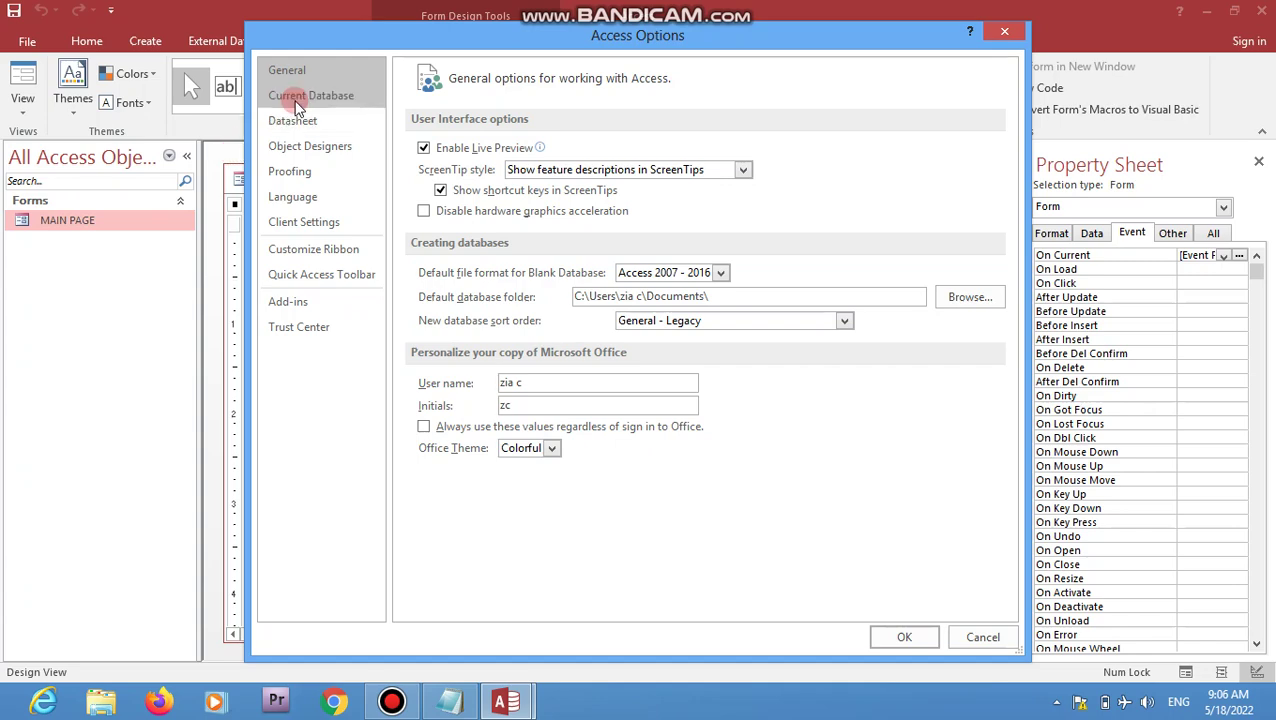
left_click(298, 96)
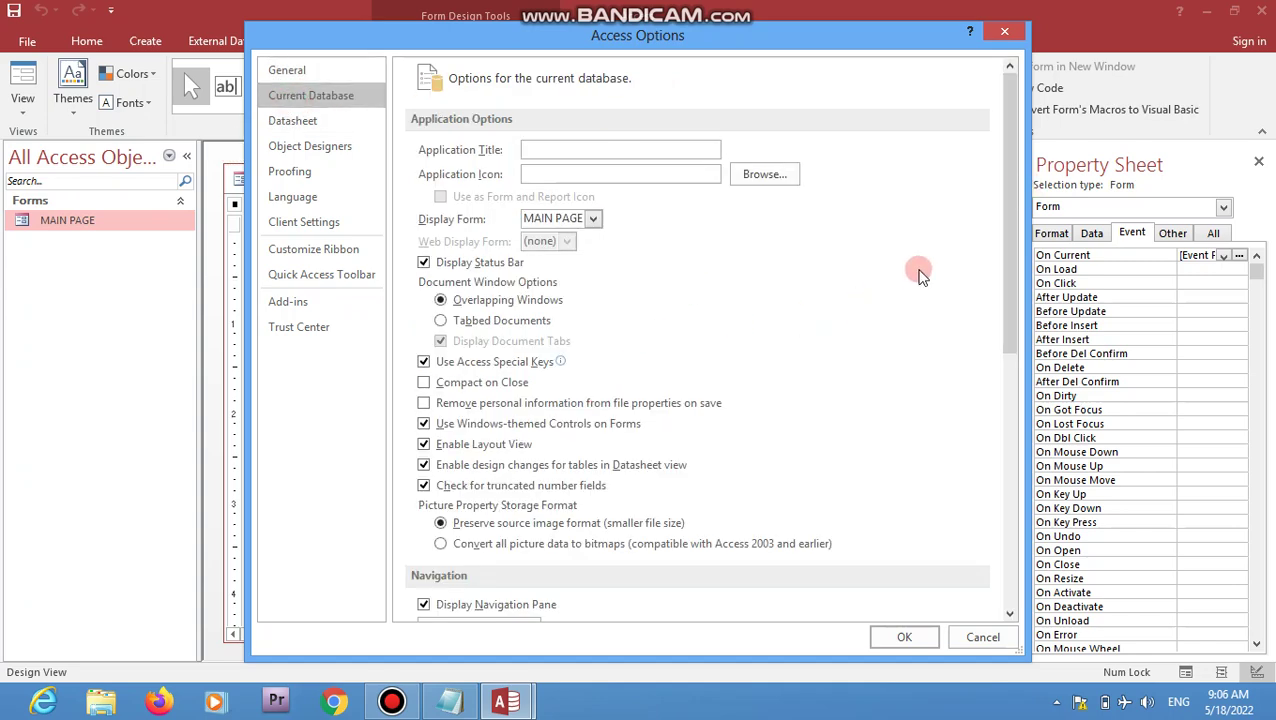
left_click_drag(1005, 222, 1010, 291)
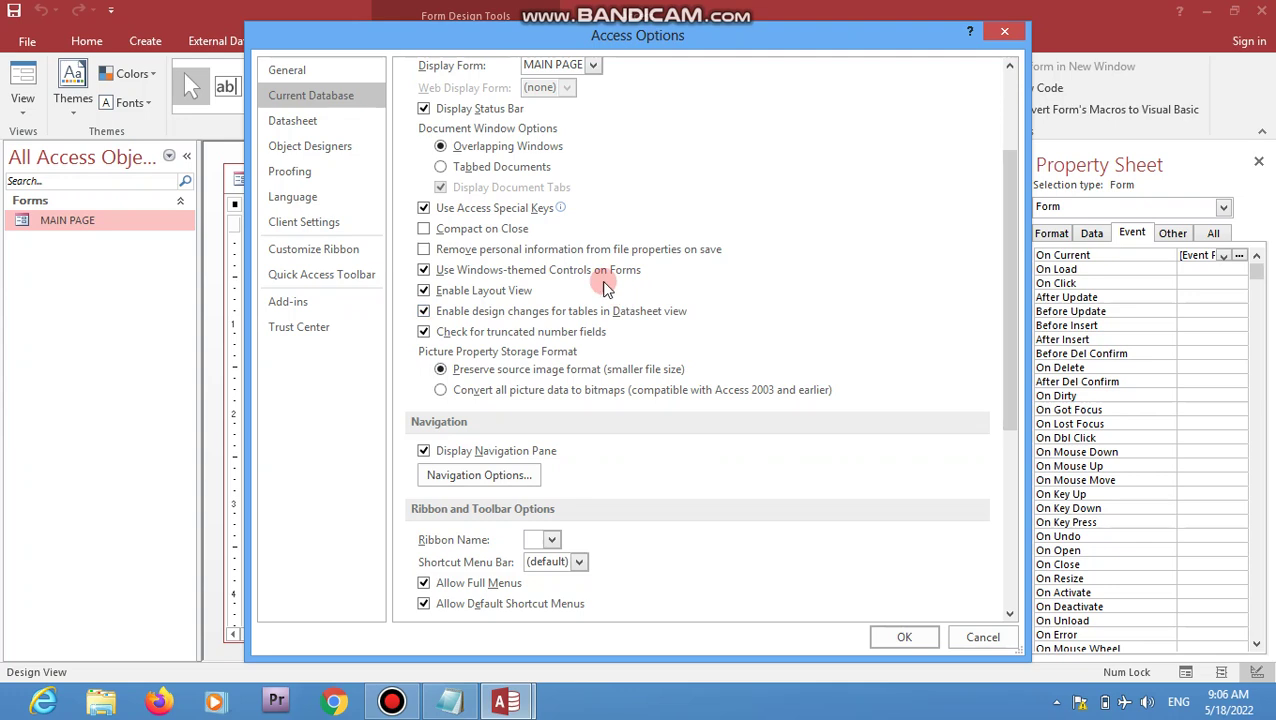
left_click(492, 212)
left_click(483, 273)
left_click(483, 290)
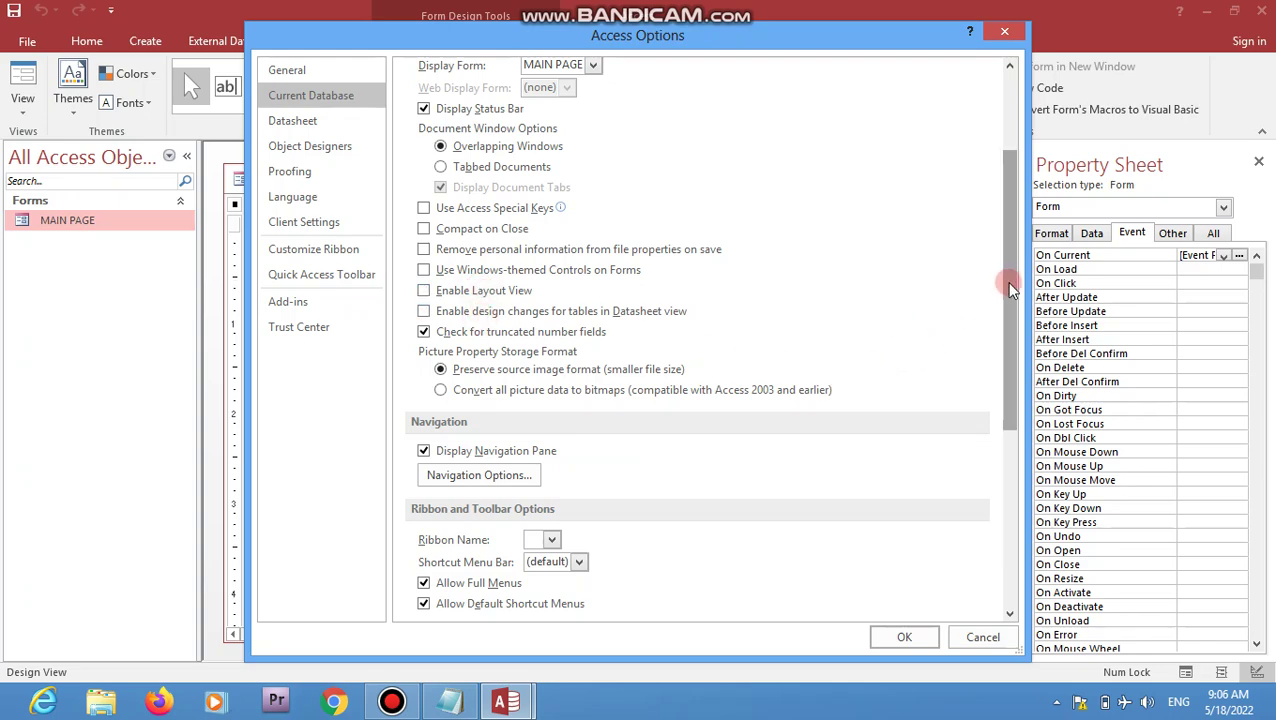
left_click_drag(1008, 285, 1017, 427)
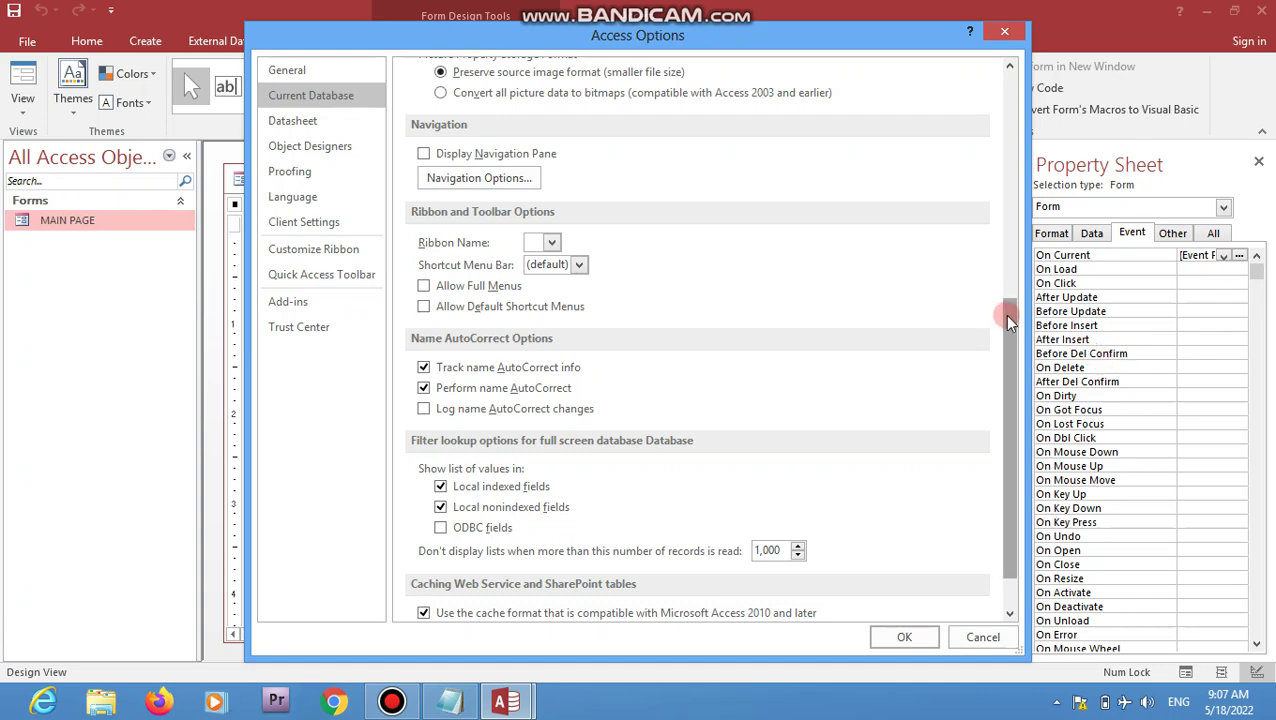
left_click_drag(1015, 322, 1011, 353)
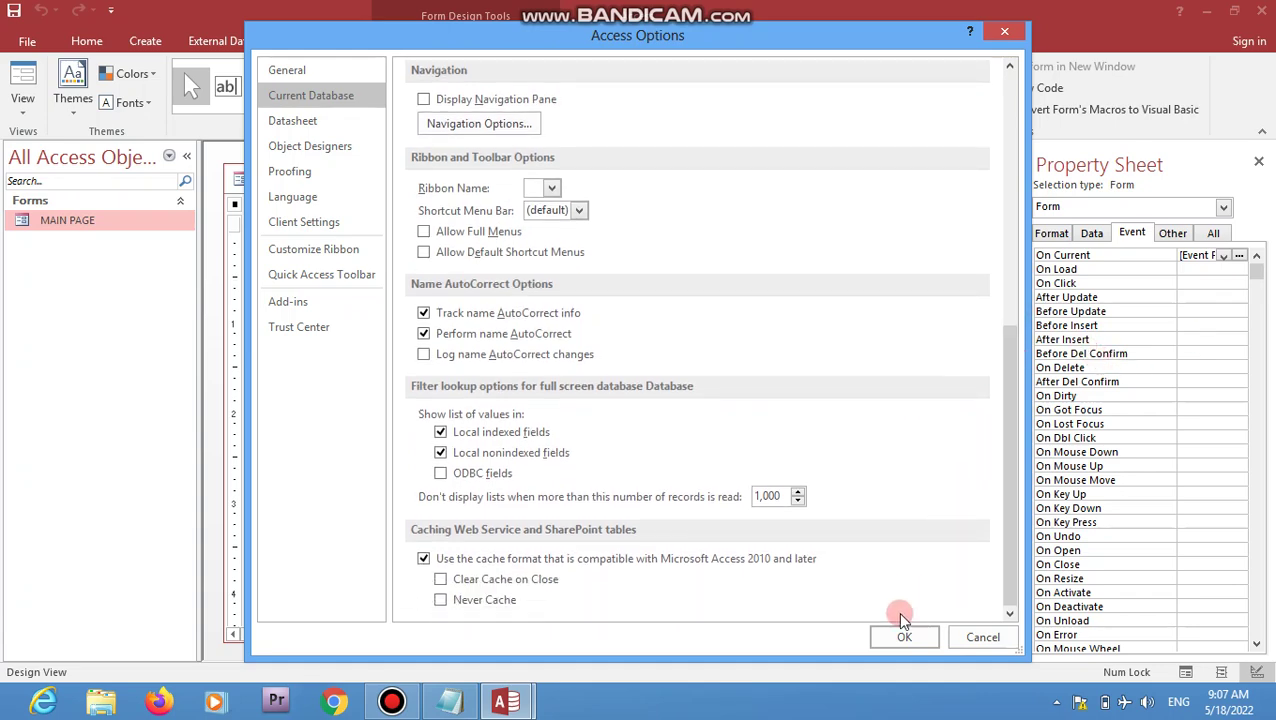
left_click(903, 638)
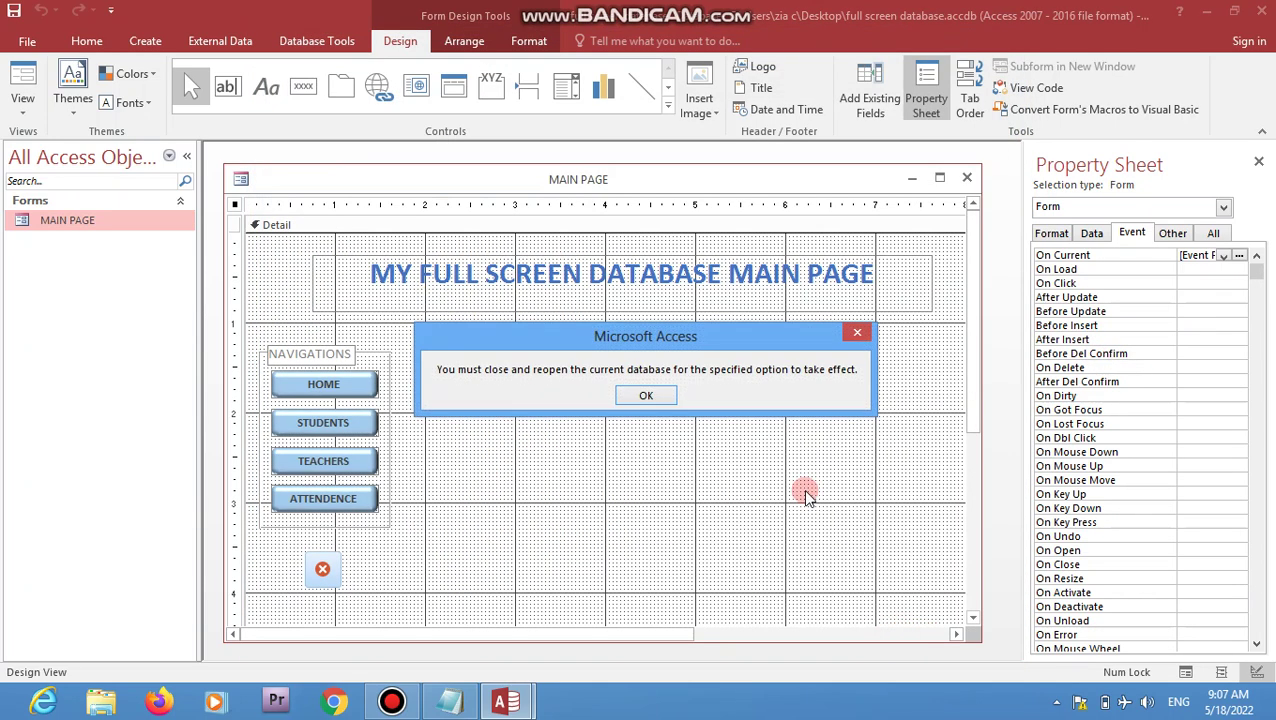
left_click(646, 396)
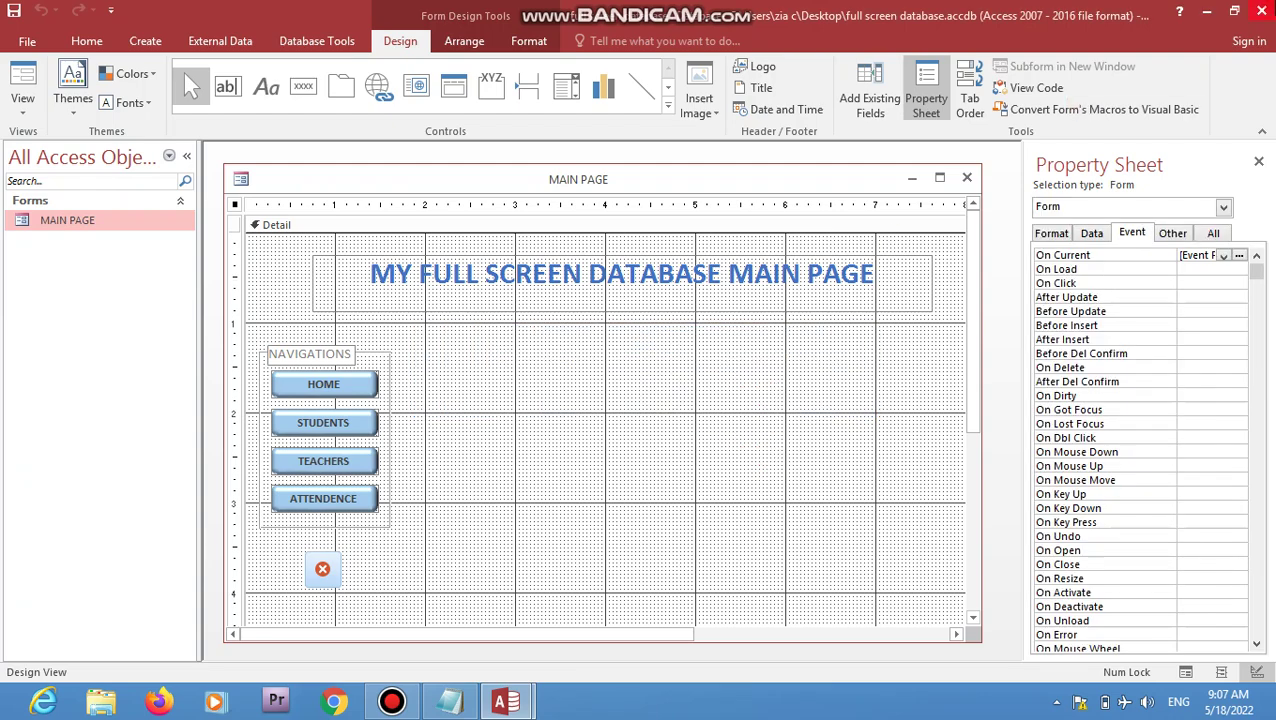
- Close Access, reopen the full screen database on MAIN PAGE, then exit via the quit button
key("alt+F4")
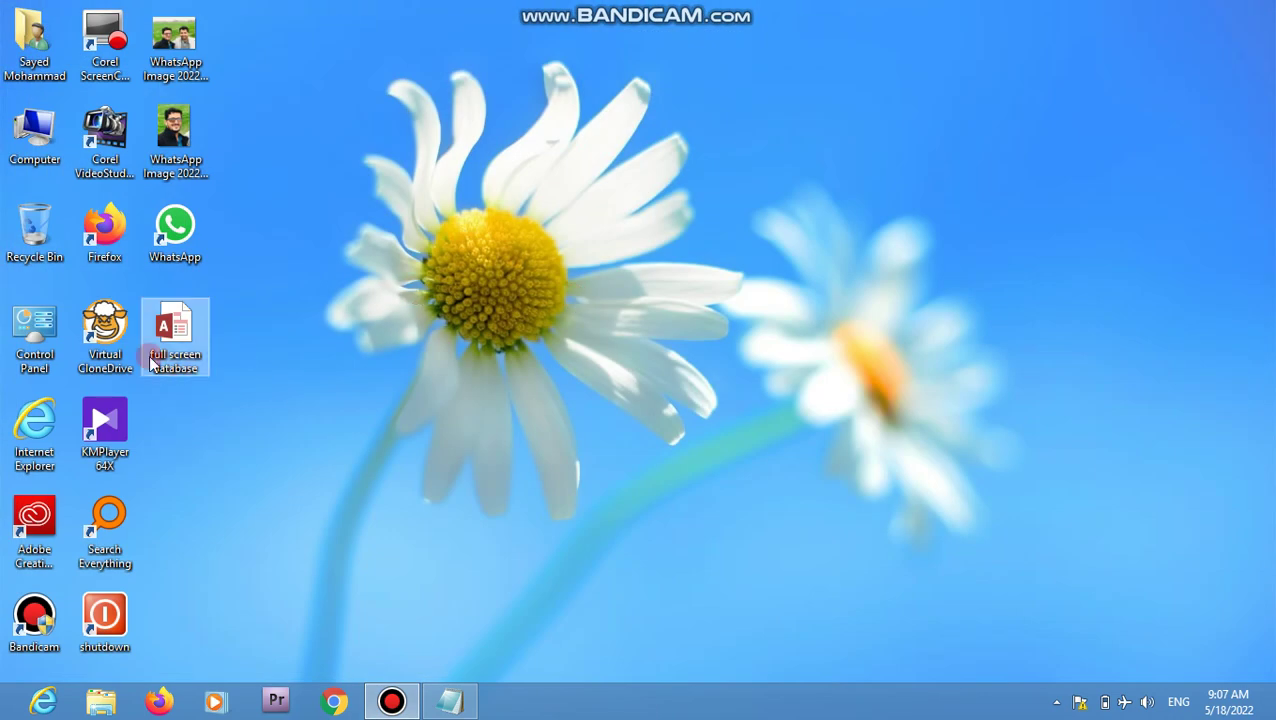
double_click(168, 330)
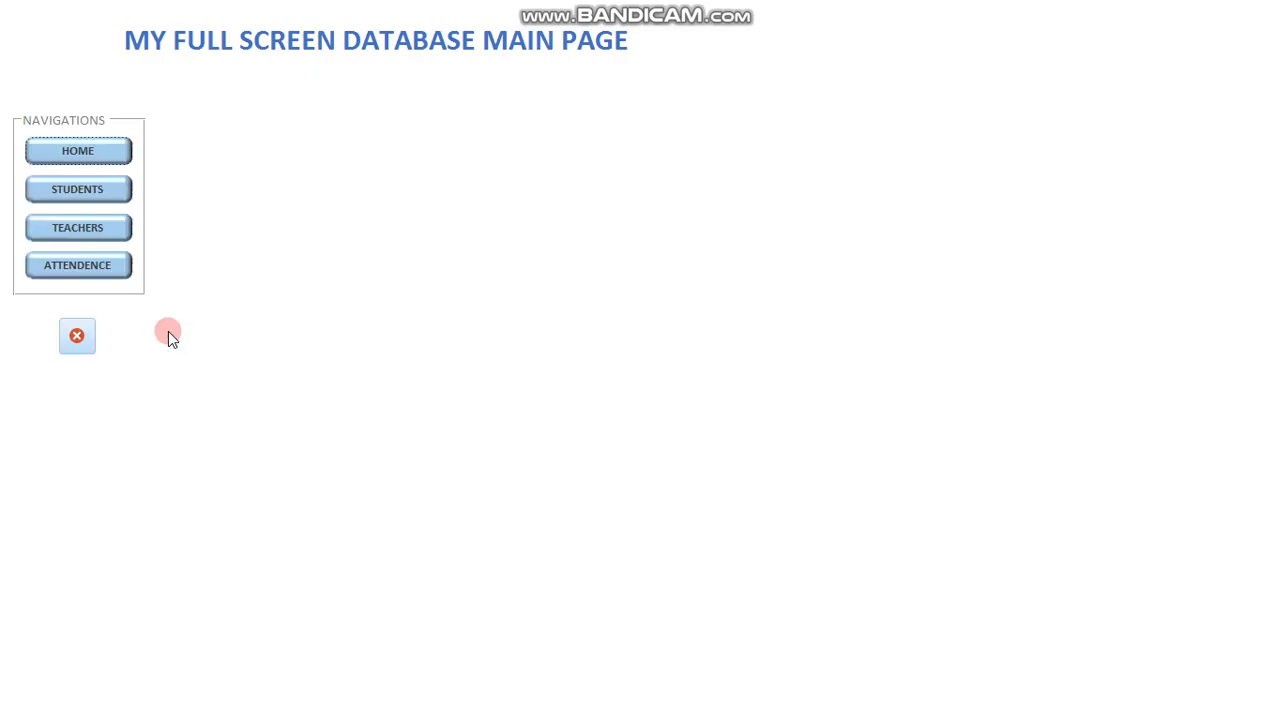
left_click(274, 226)
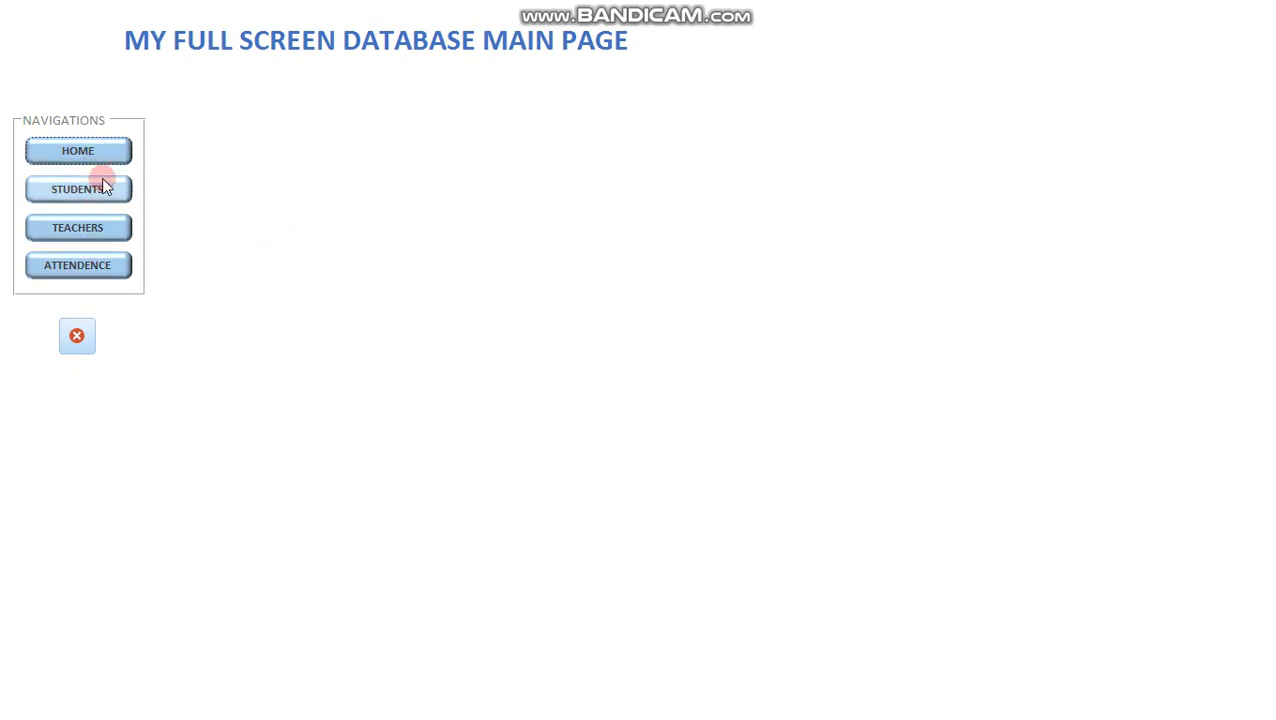
left_click(84, 343)
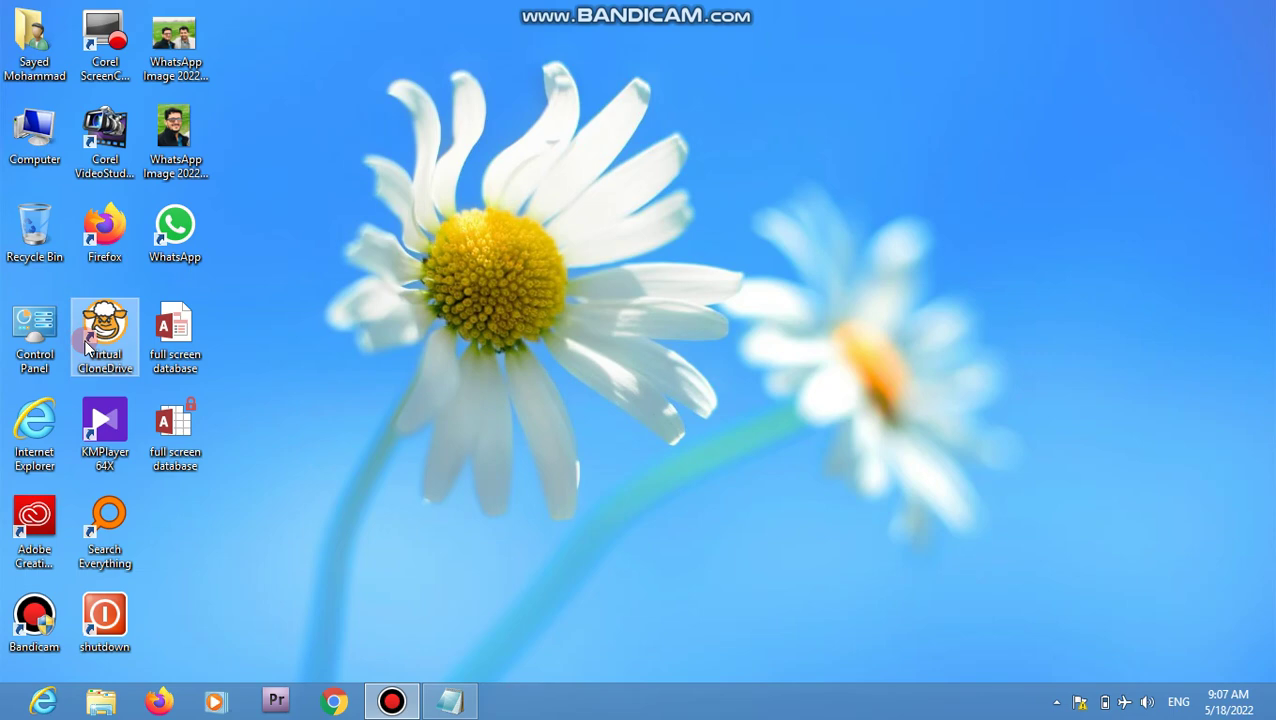
- Restore the Notepad note about creating a full screen, non-editable Access database
left_click(450, 700)
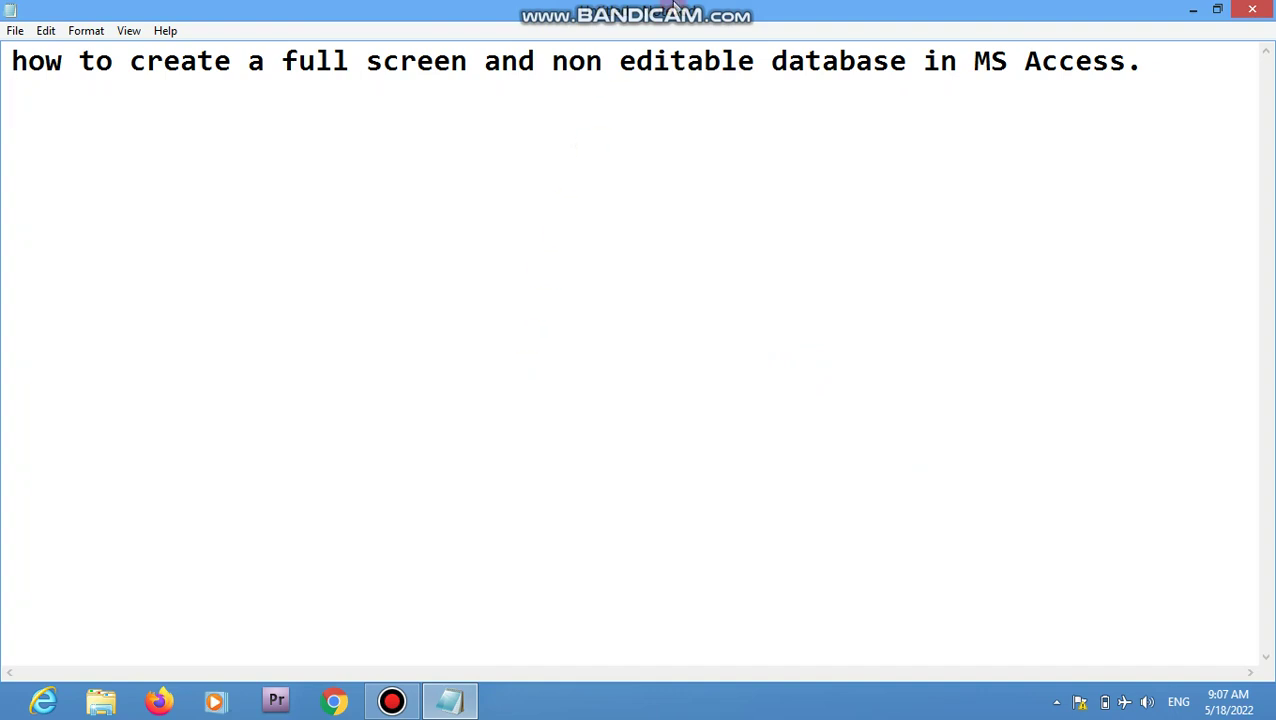
mouse_move(675, 8)
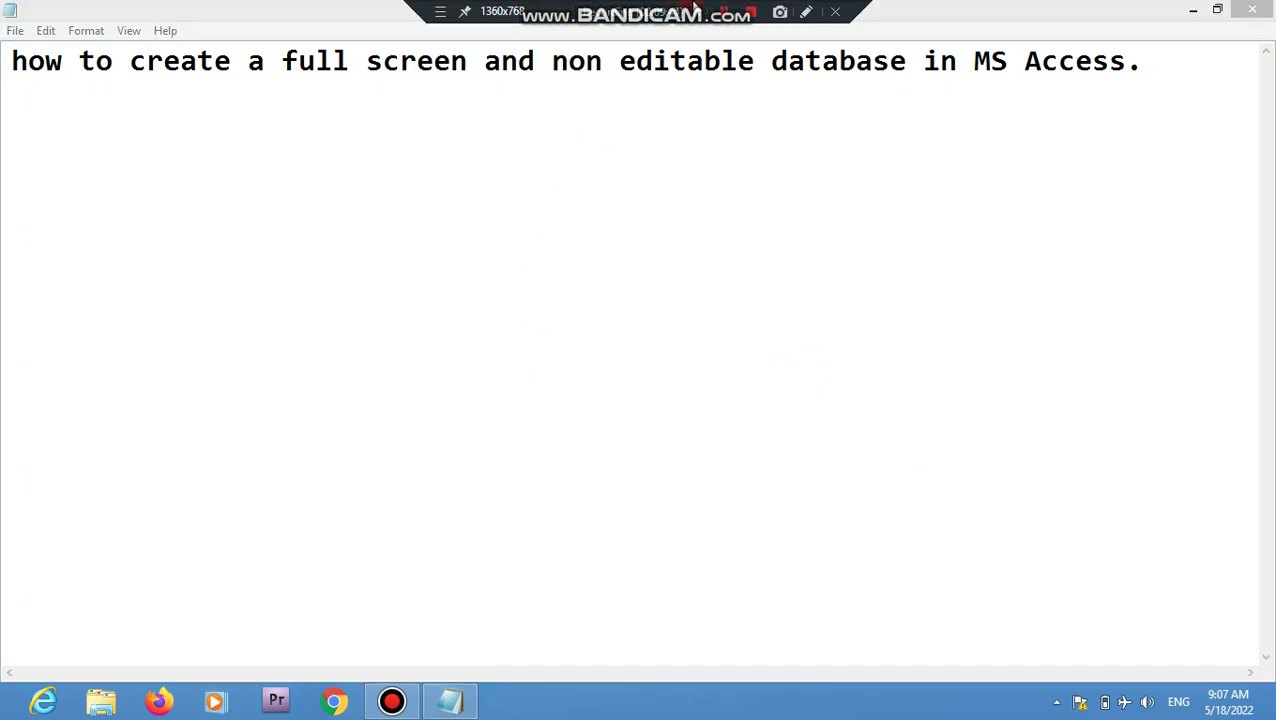